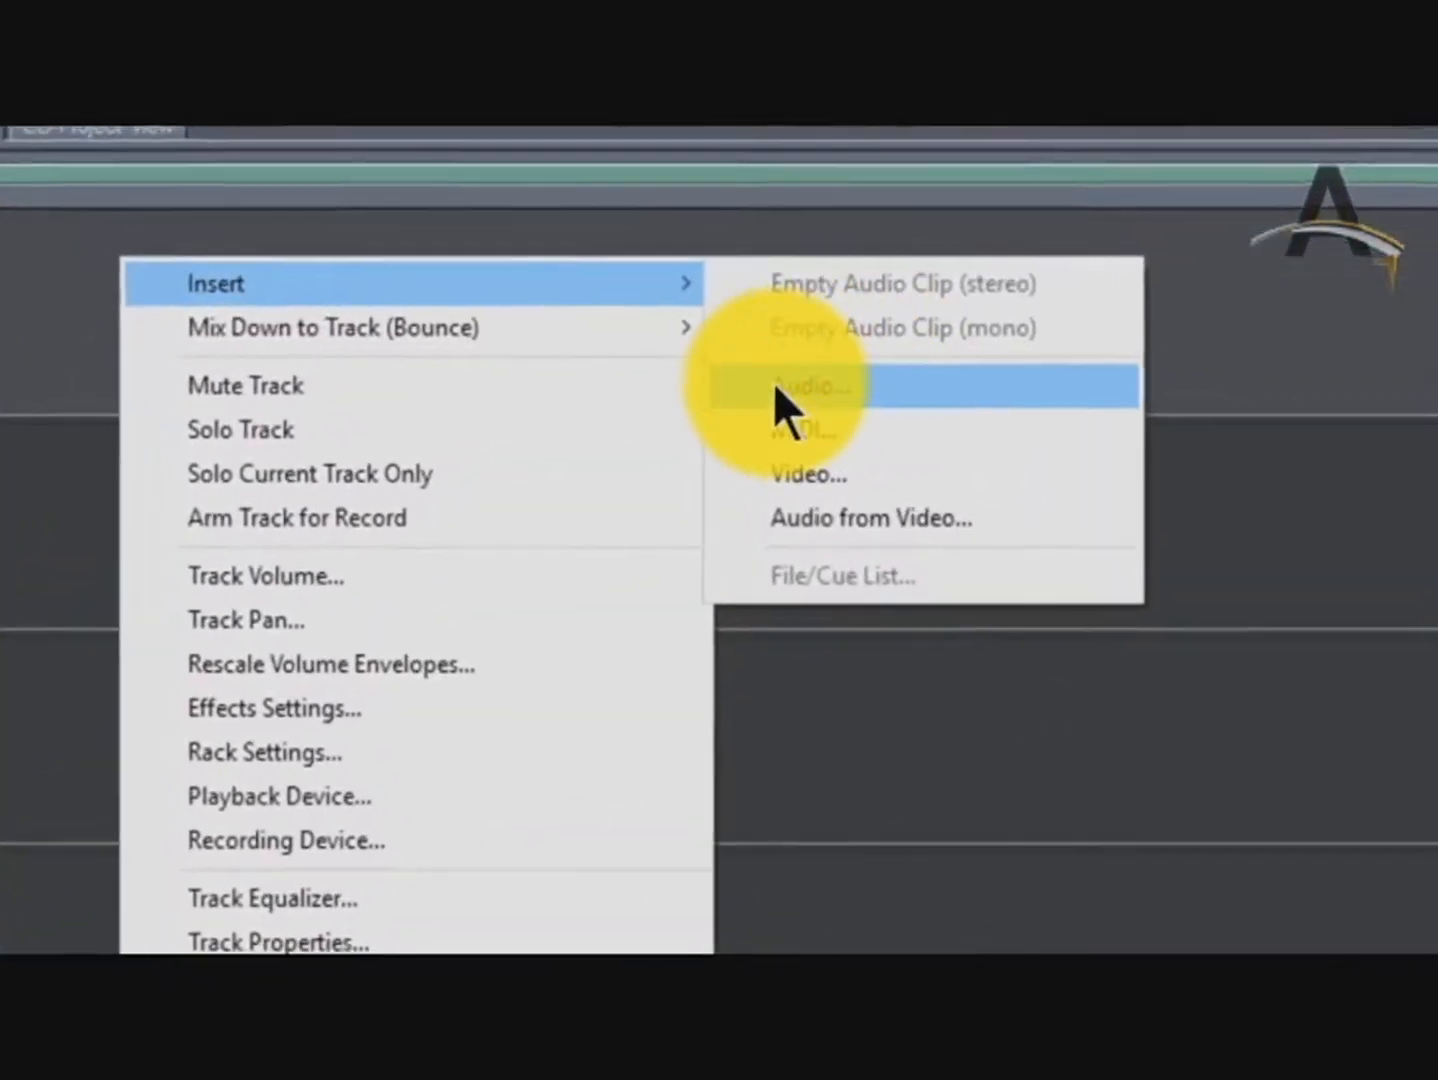
Preview audio files in the sher sazona folder and insert "Darweesh- Farida =saz" at the start of track 1.
click(815, 364)
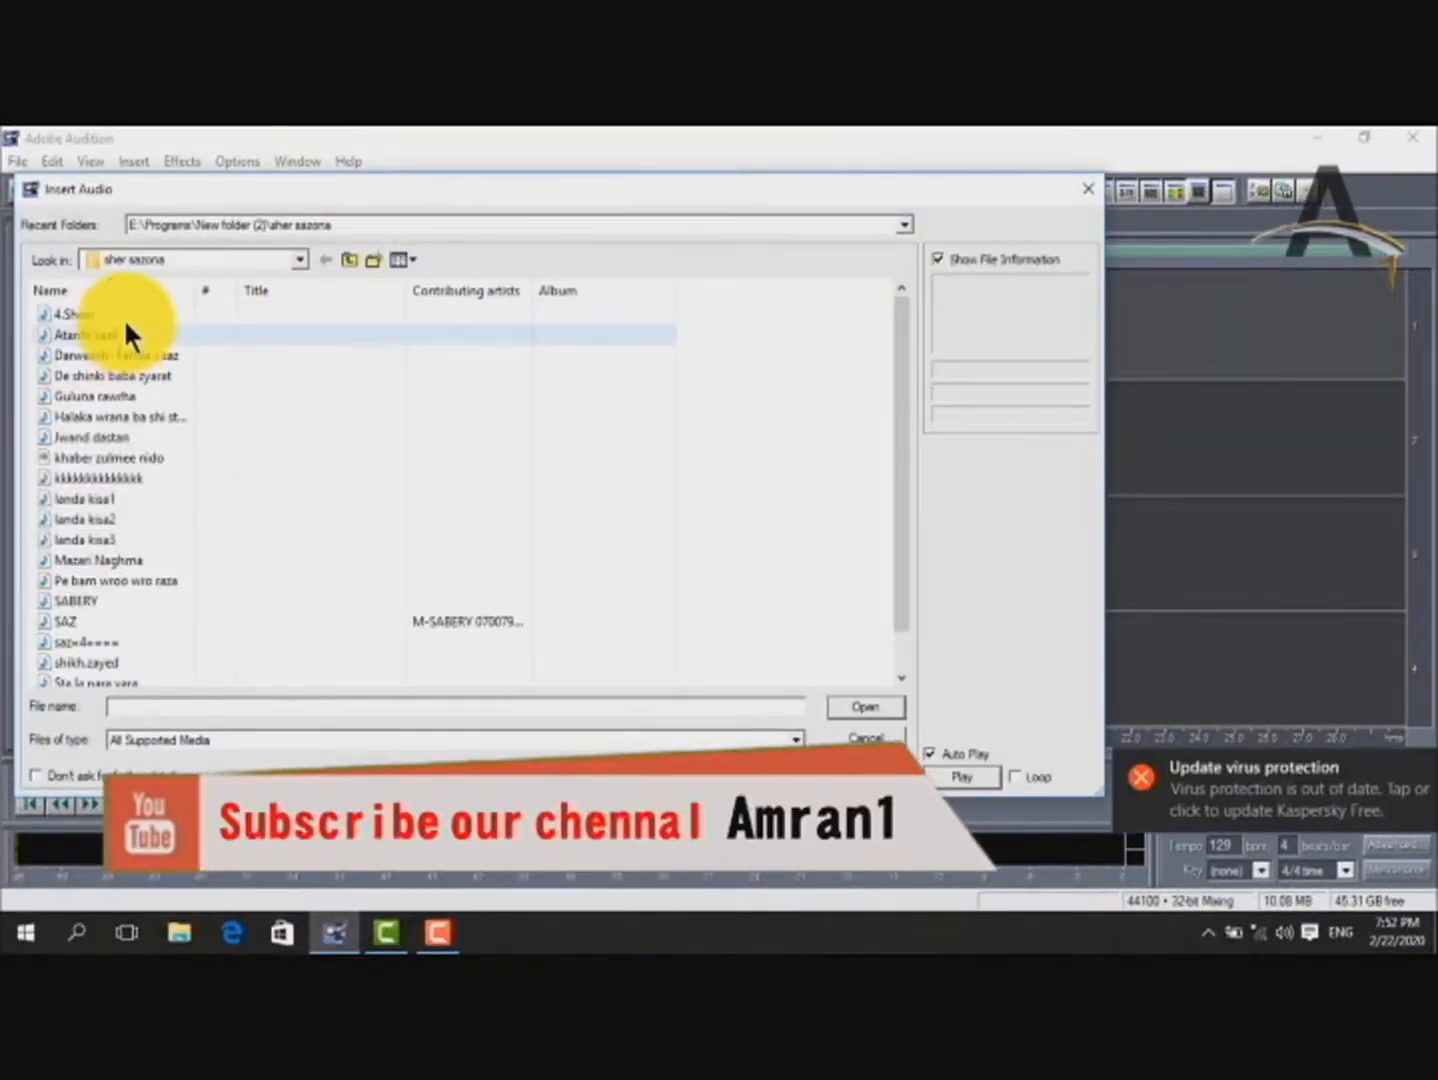
click(123, 313)
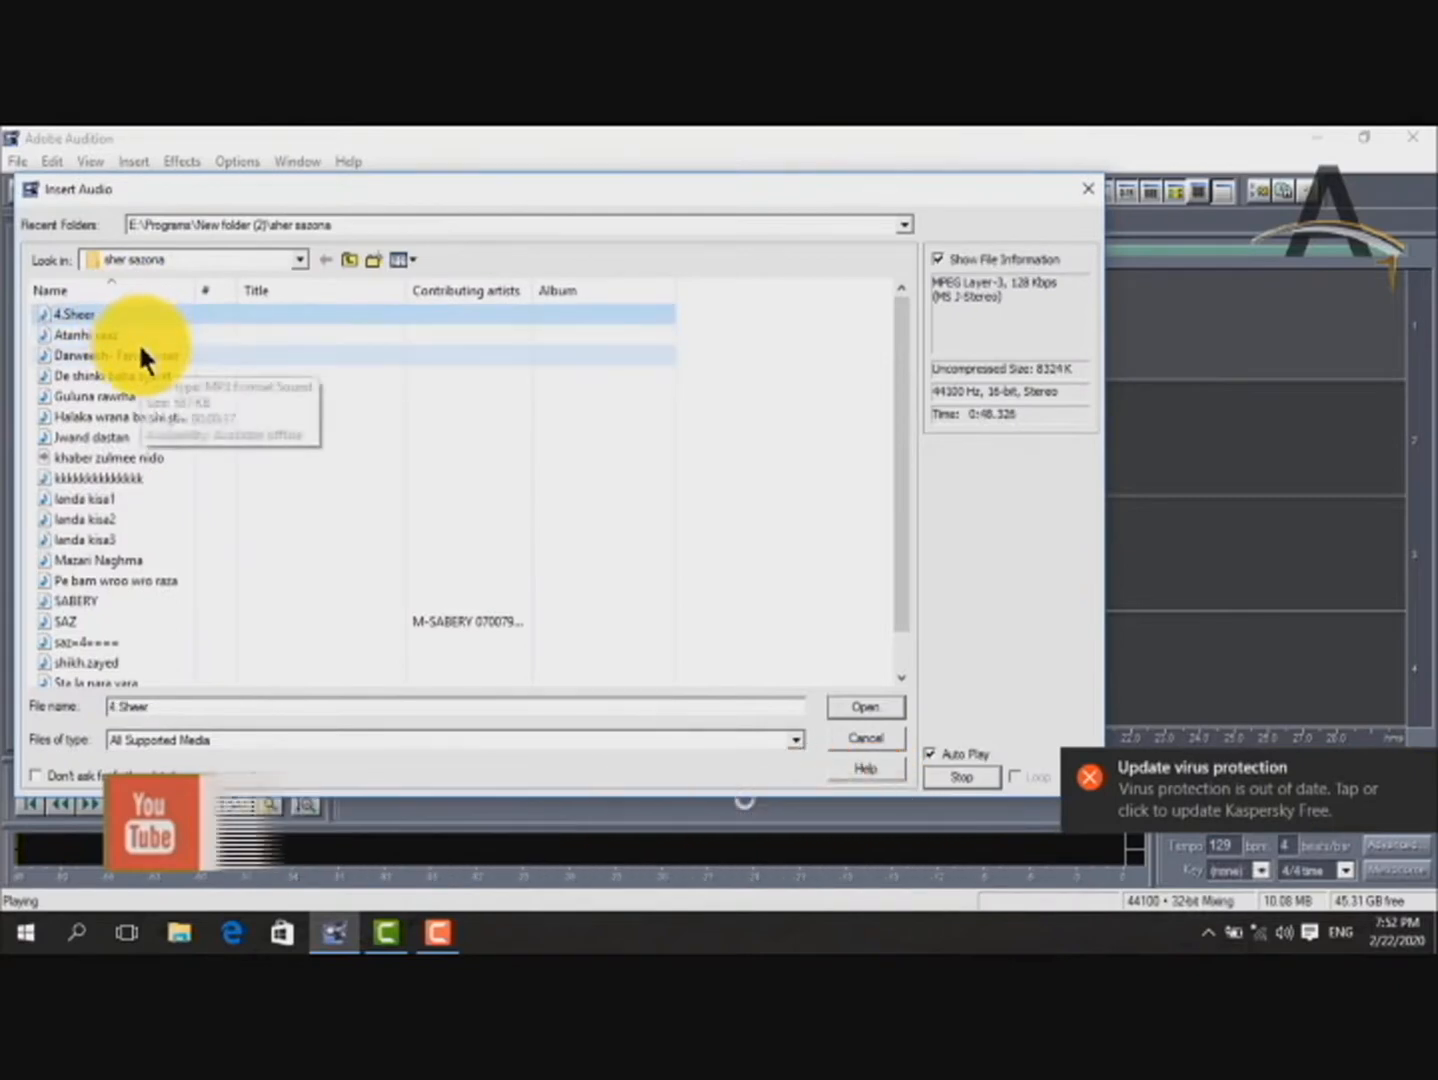
click(142, 356)
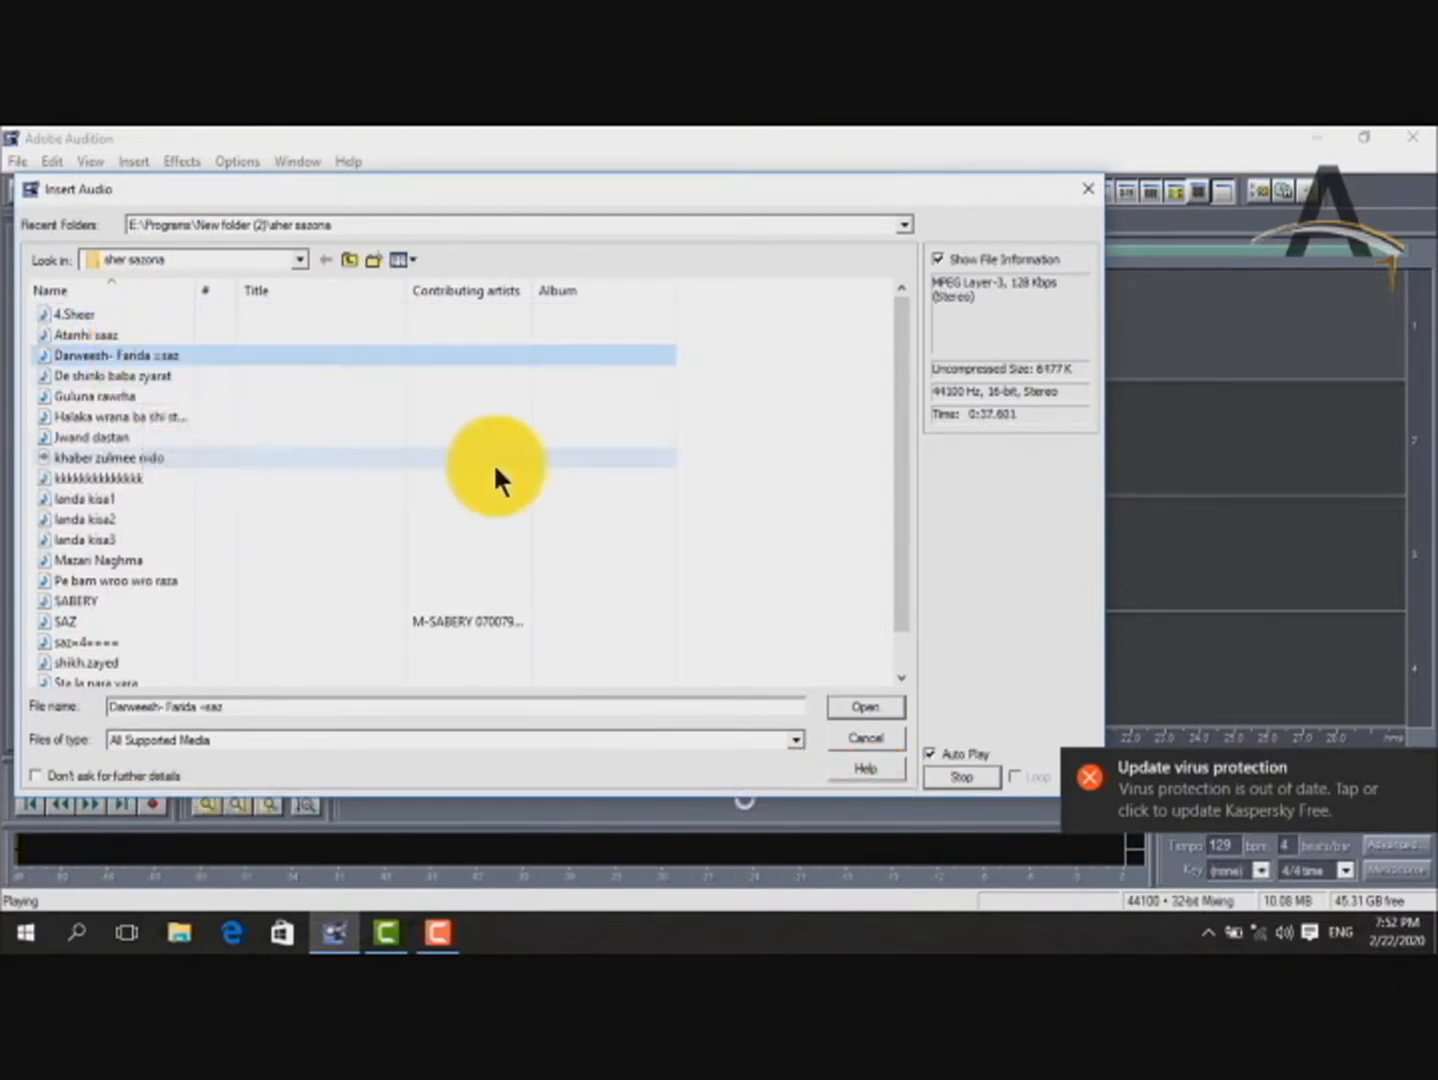
click(878, 704)
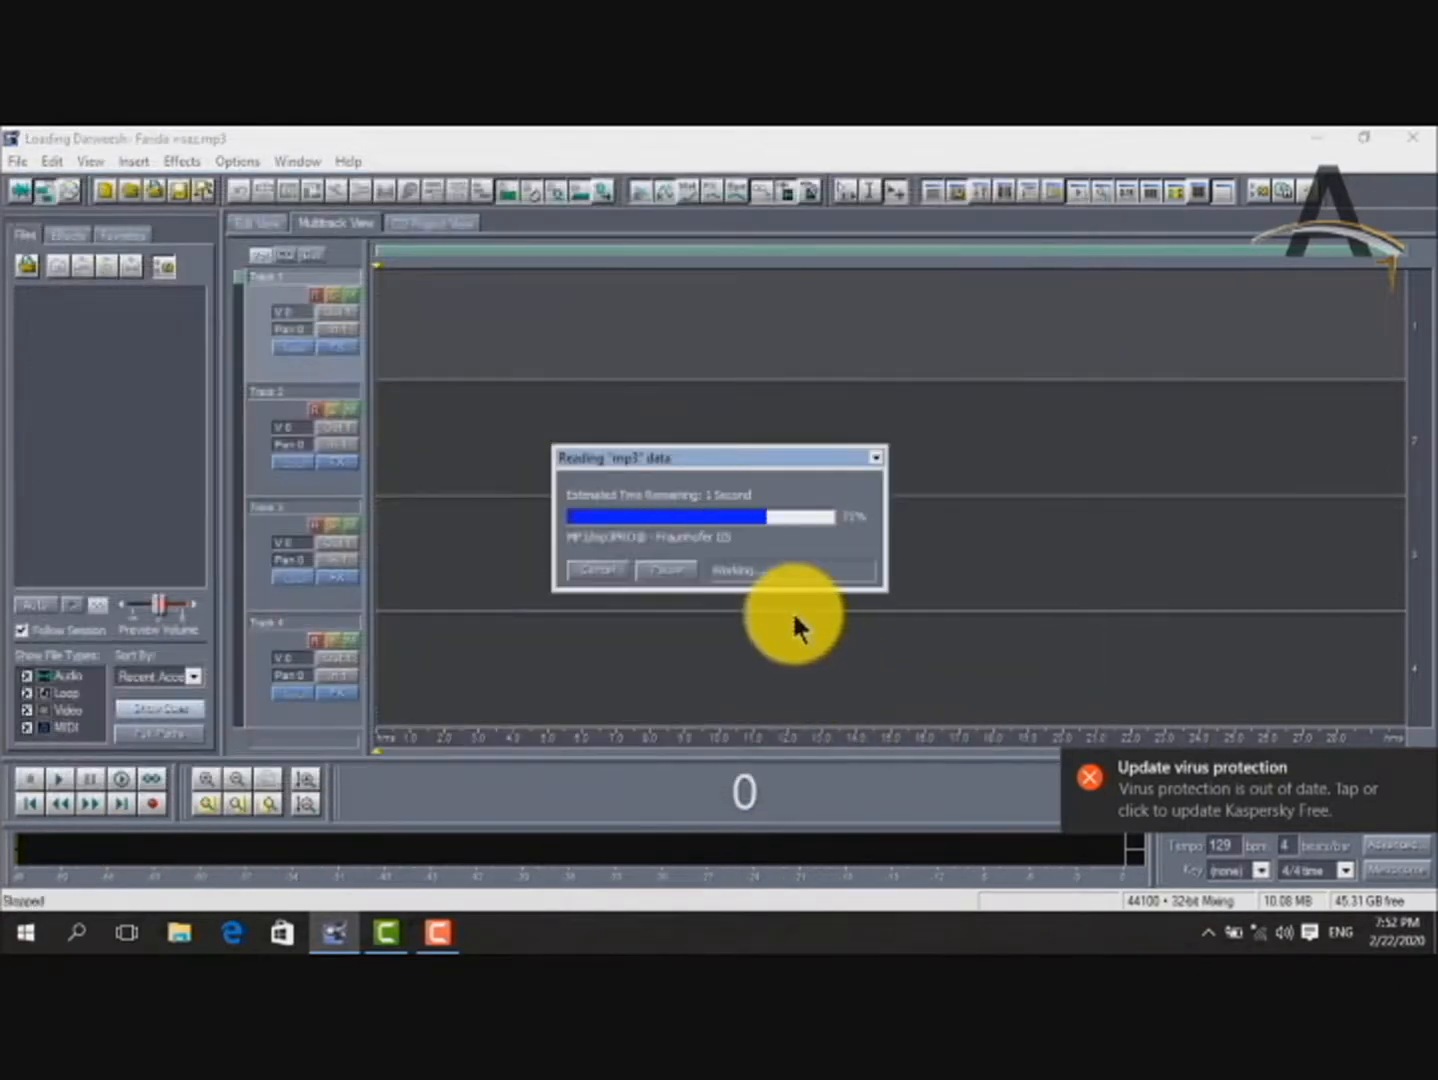
drag(657, 362, 506, 417)
Create a new waveform in Edit View at 44100 Hz, stereo, 16-bit.
click(245, 228)
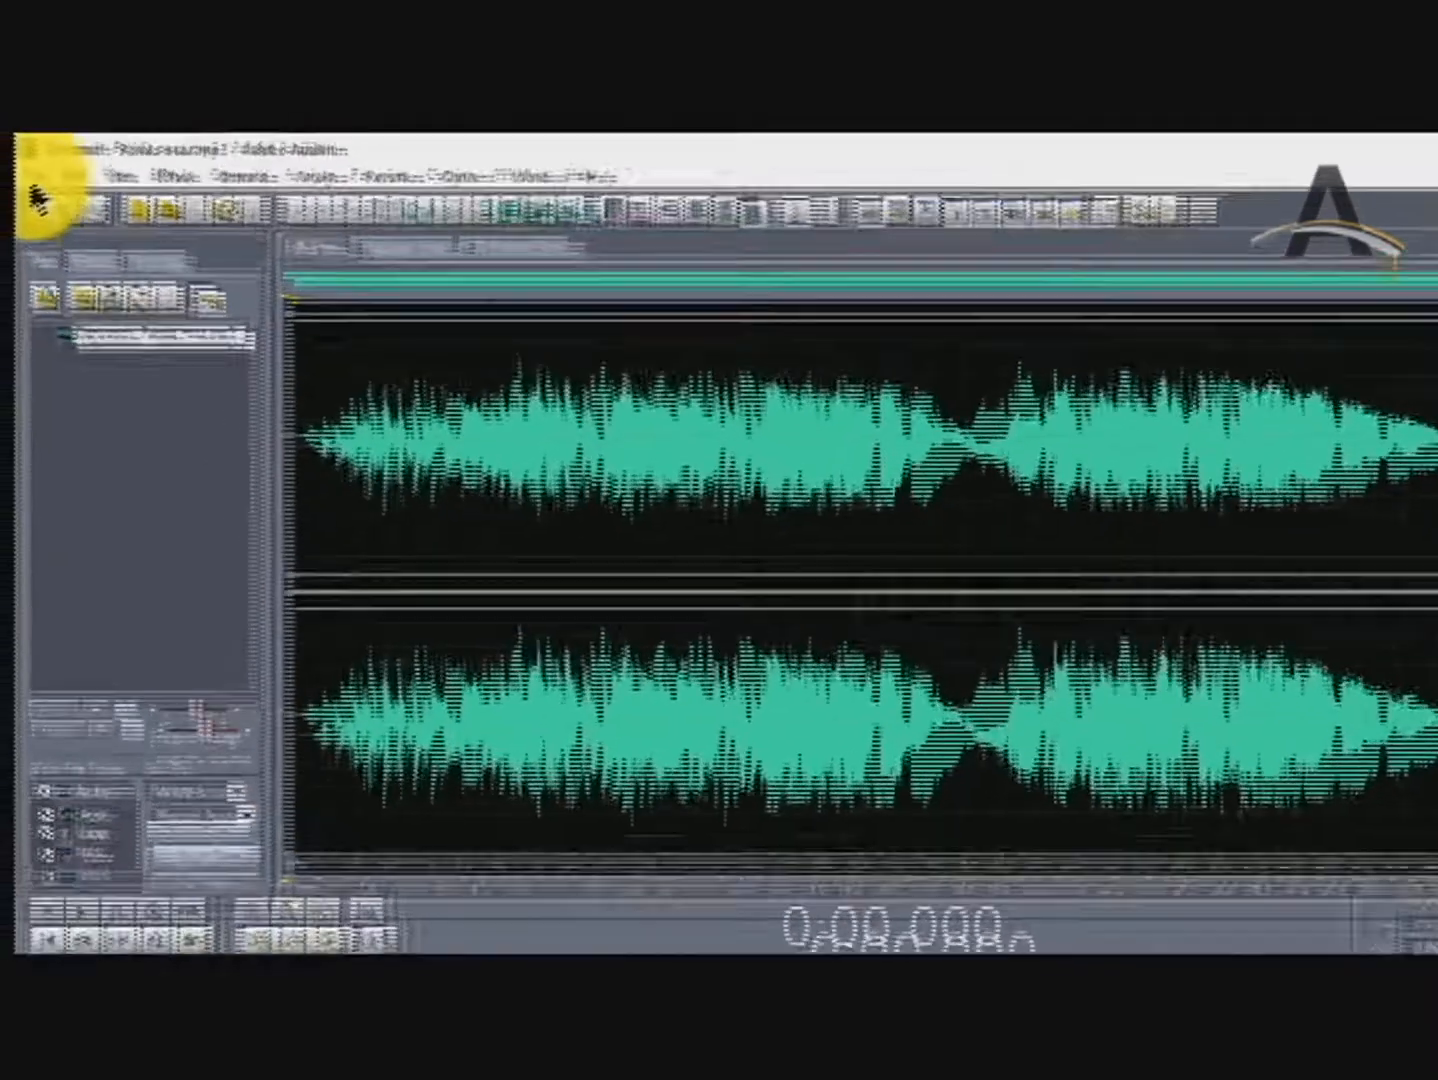
click(17, 161)
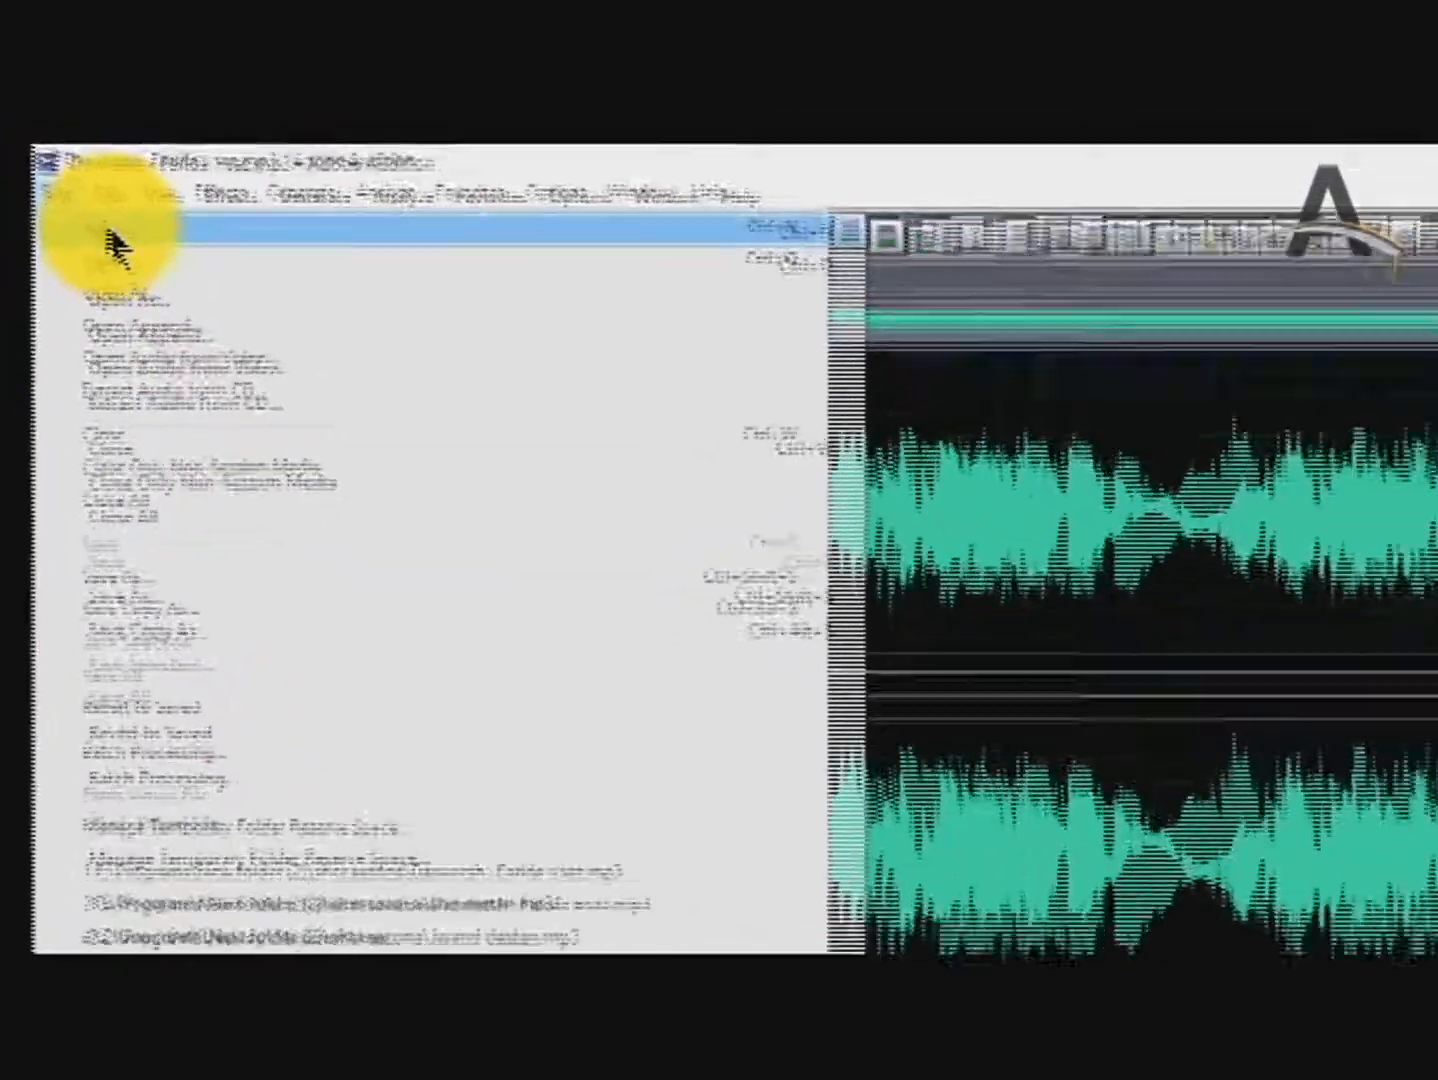
click(166, 272)
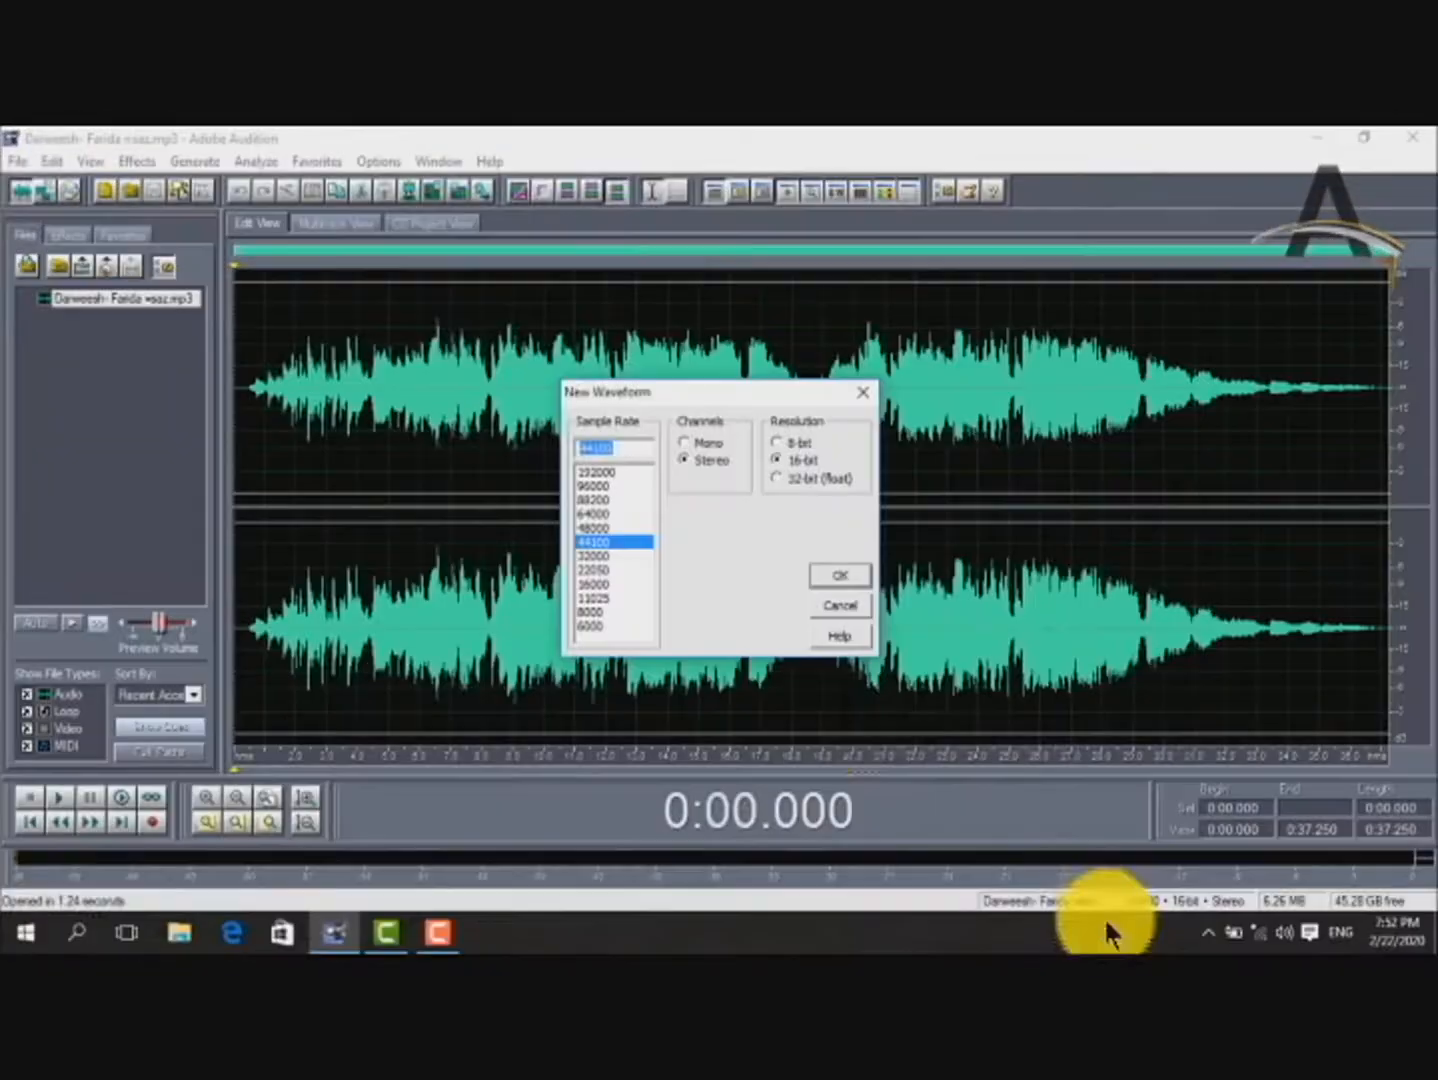
click(841, 575)
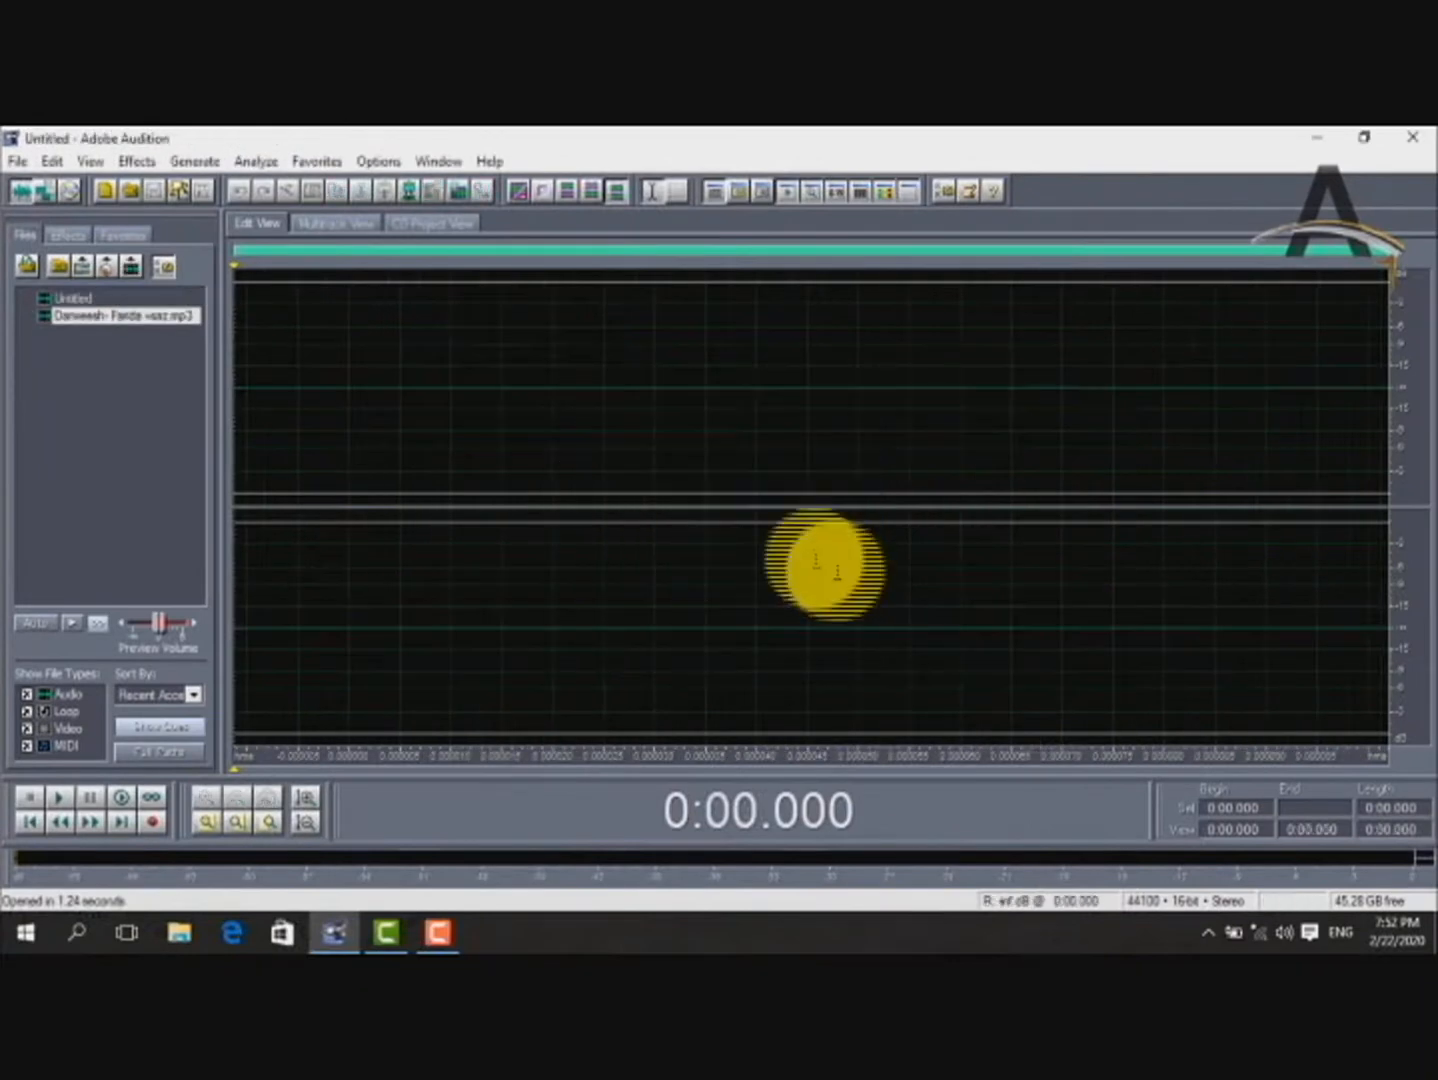
Record about 22.6 seconds of voice into the new waveform and stop the recording.
click(151, 822)
click(868, 550)
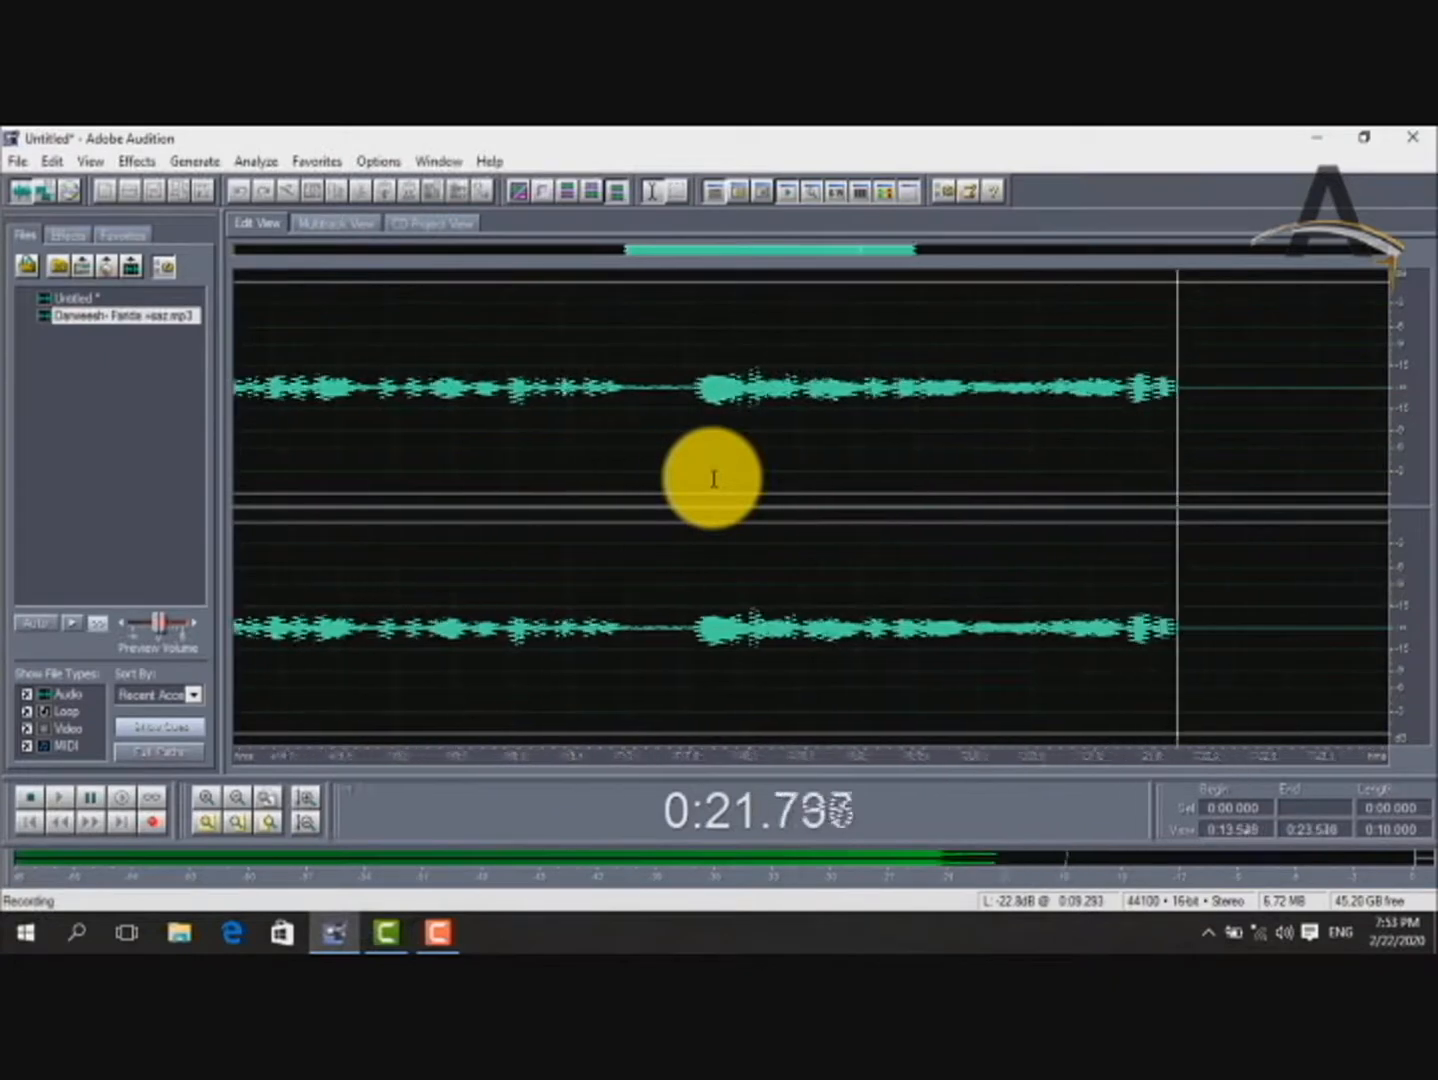
key(space)
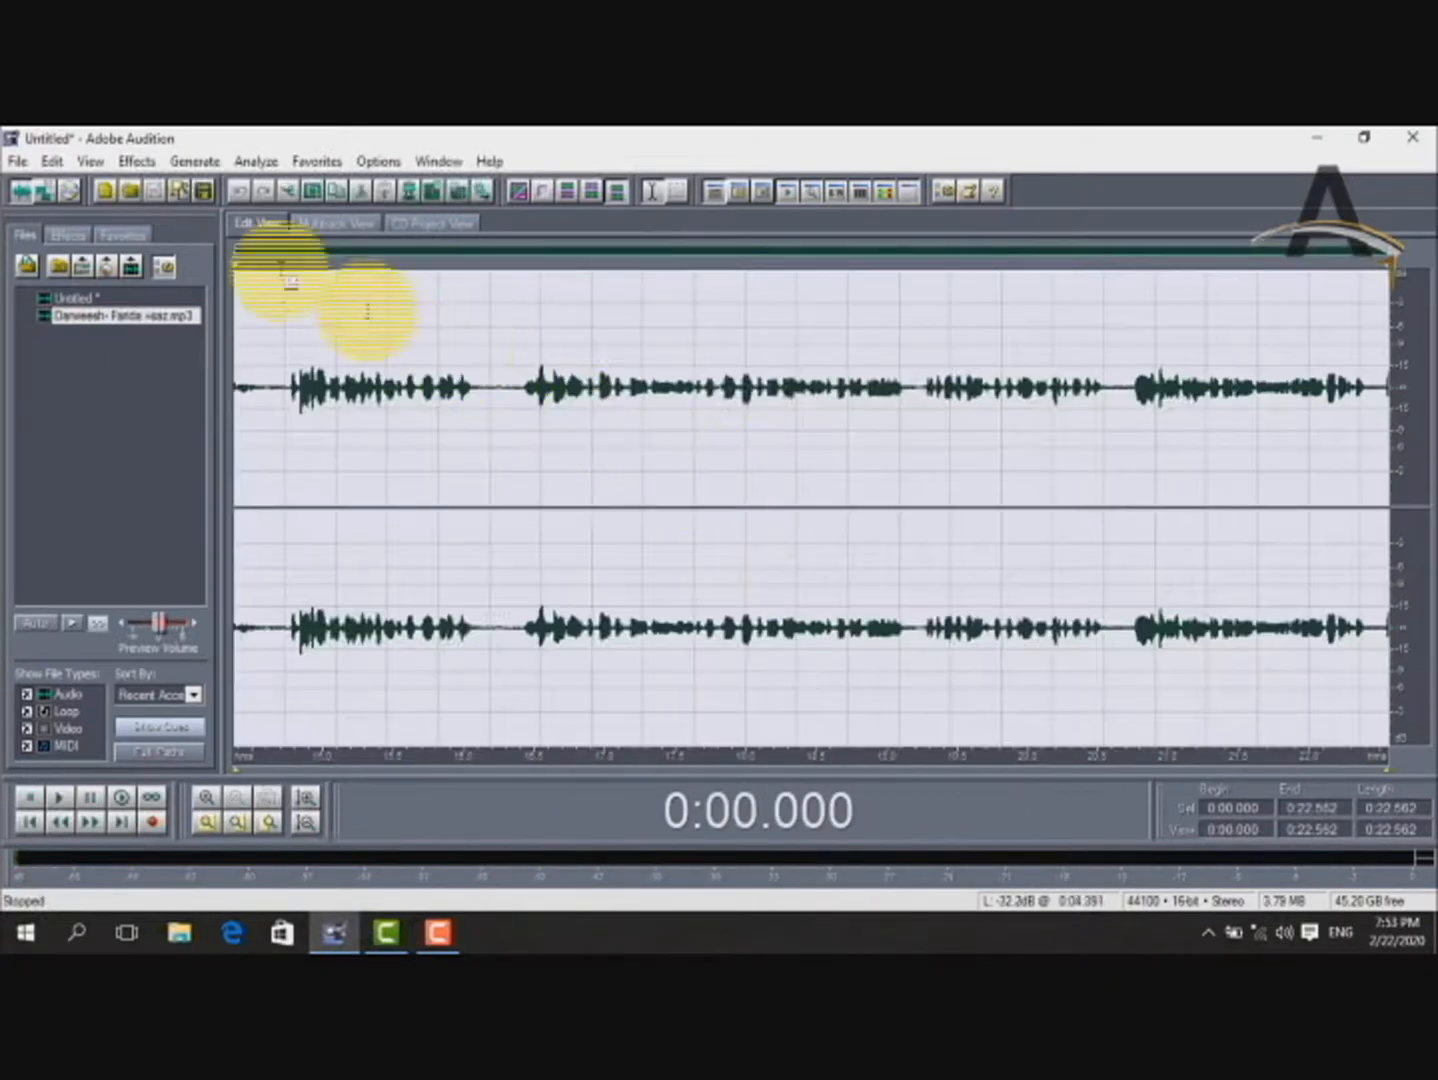
Boost the whole voice recording with Amplify/Fade and repeat the same amplification once more.
click(145, 163)
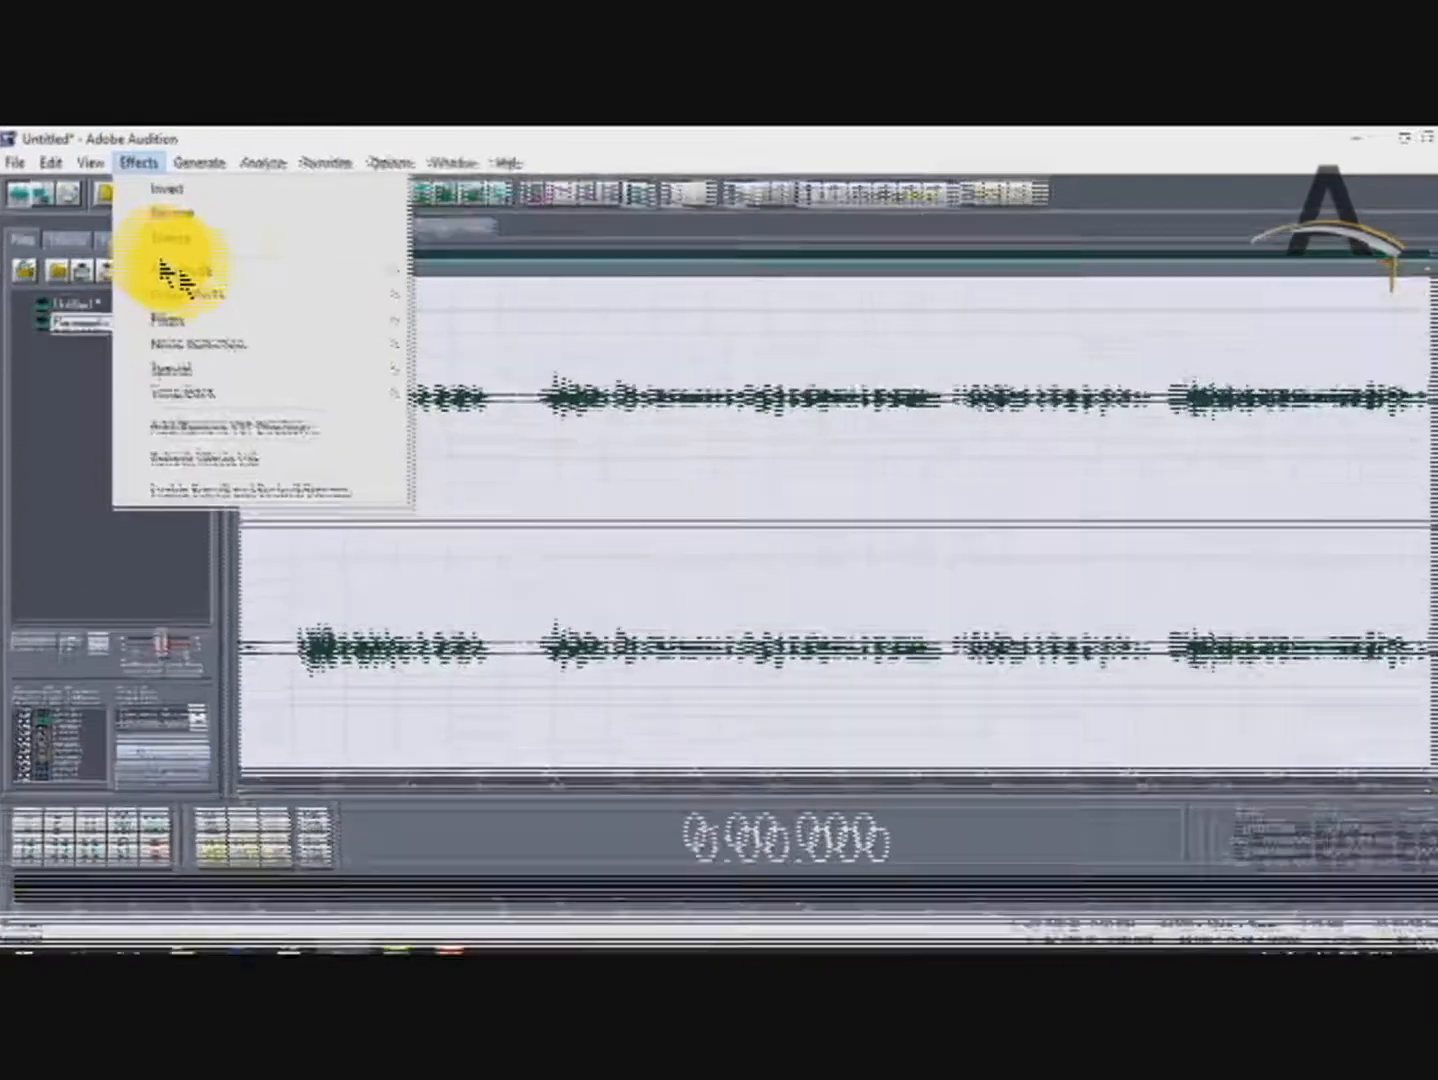
mouse_move(166, 265)
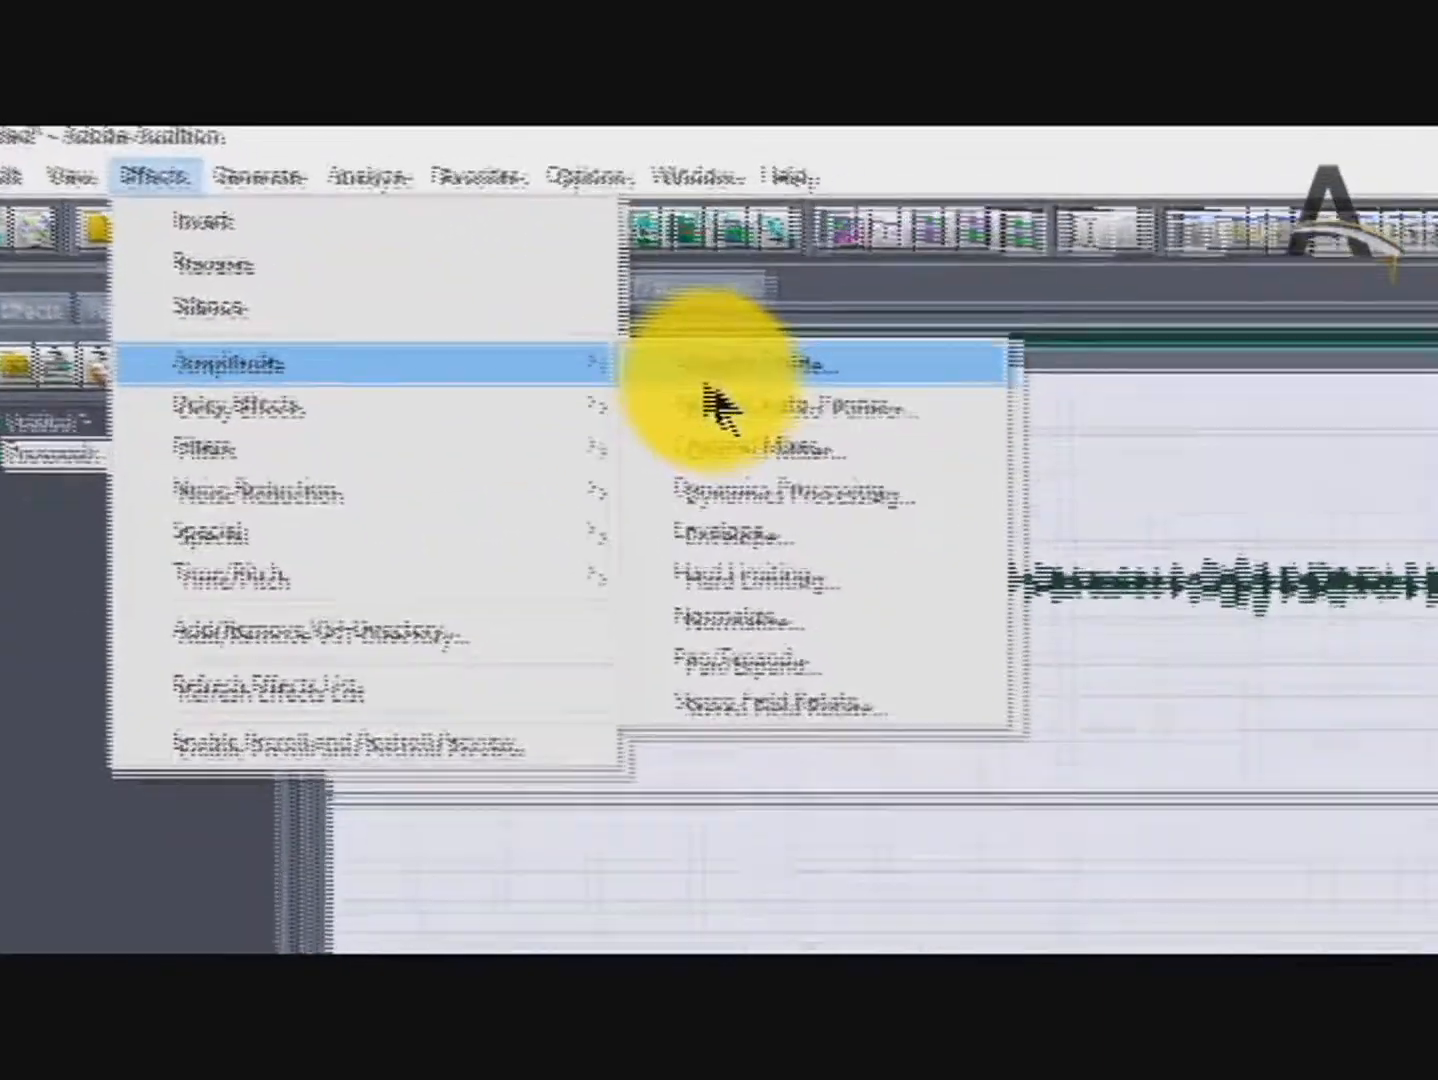
click(790, 387)
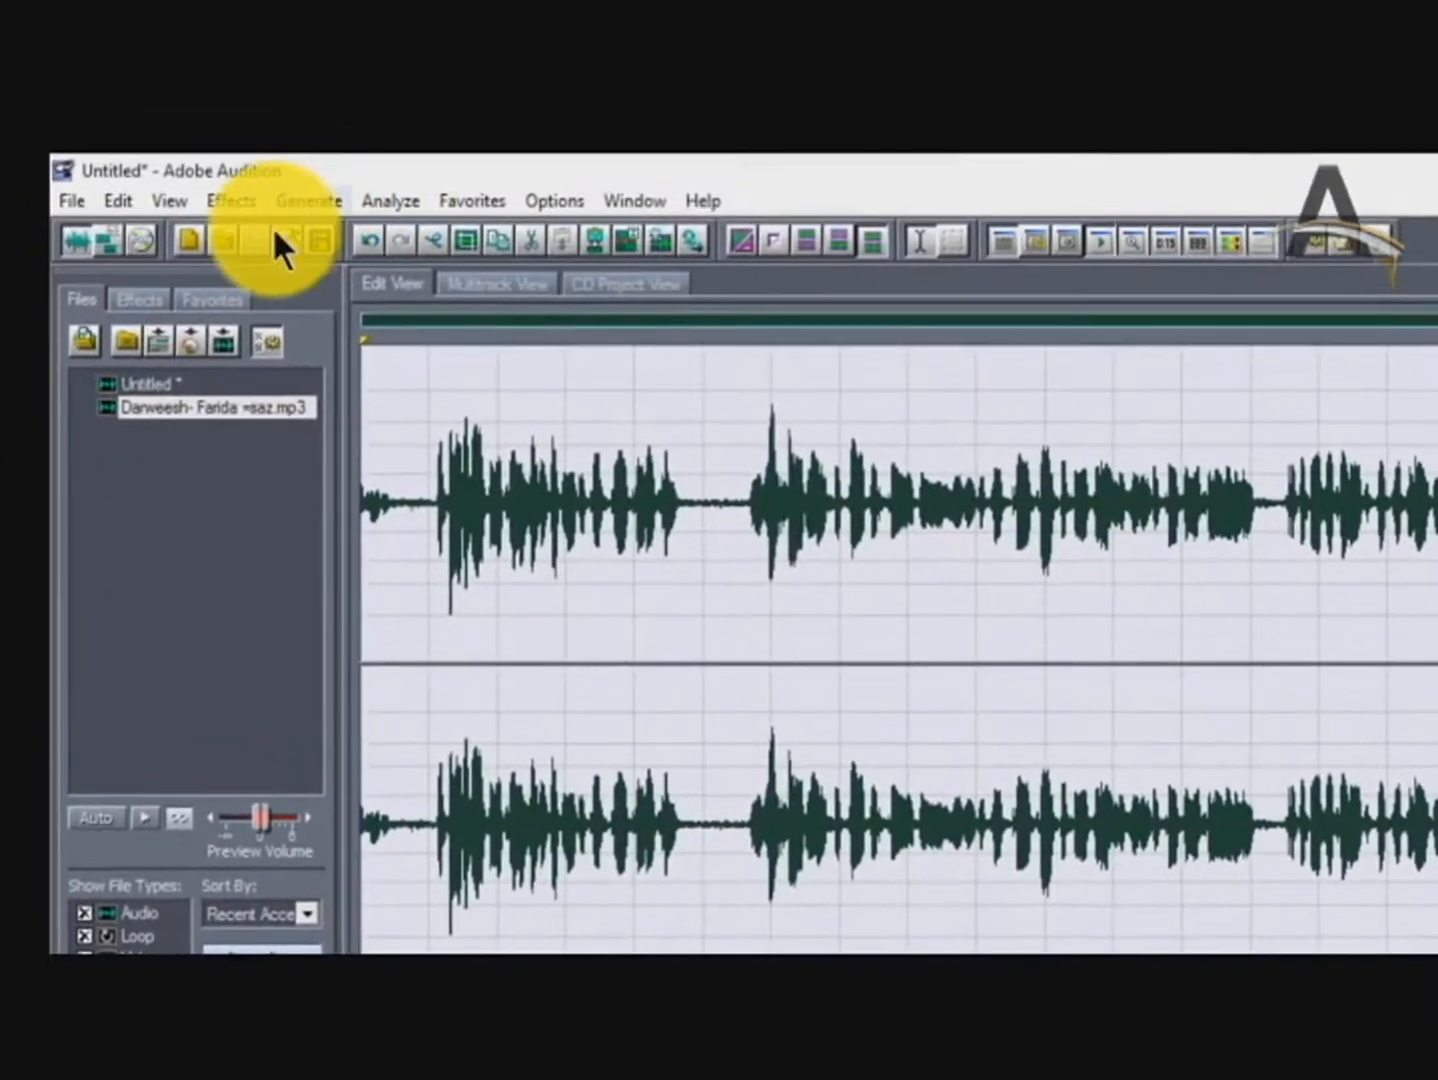
click(224, 201)
mouse_move(166, 204)
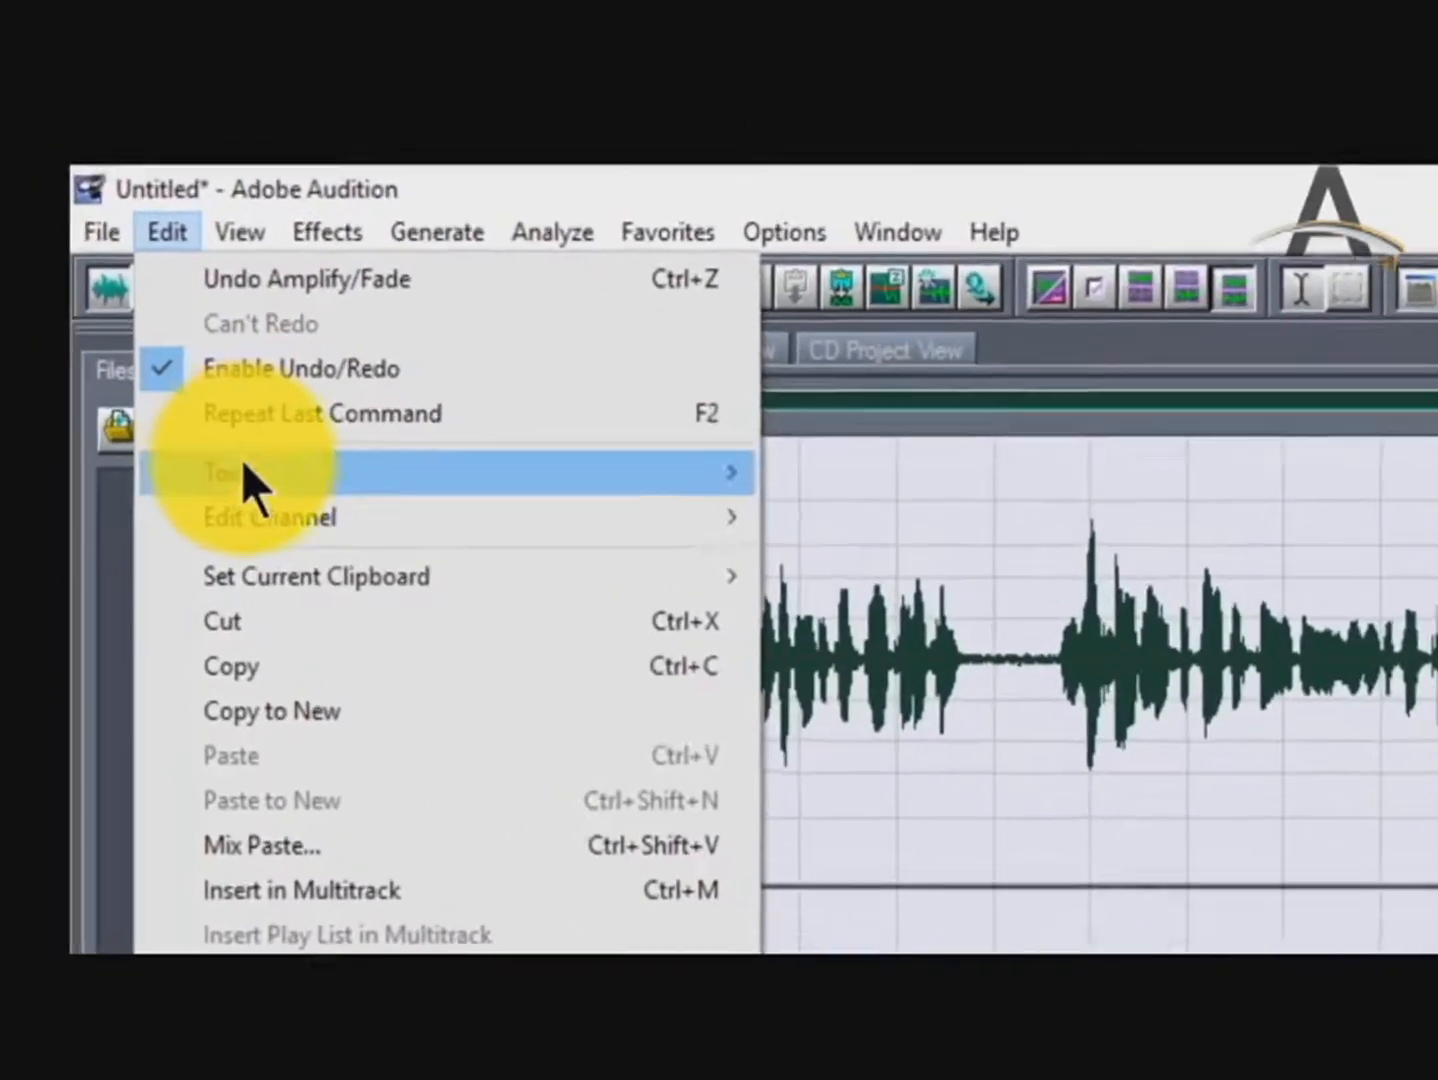
click(240, 333)
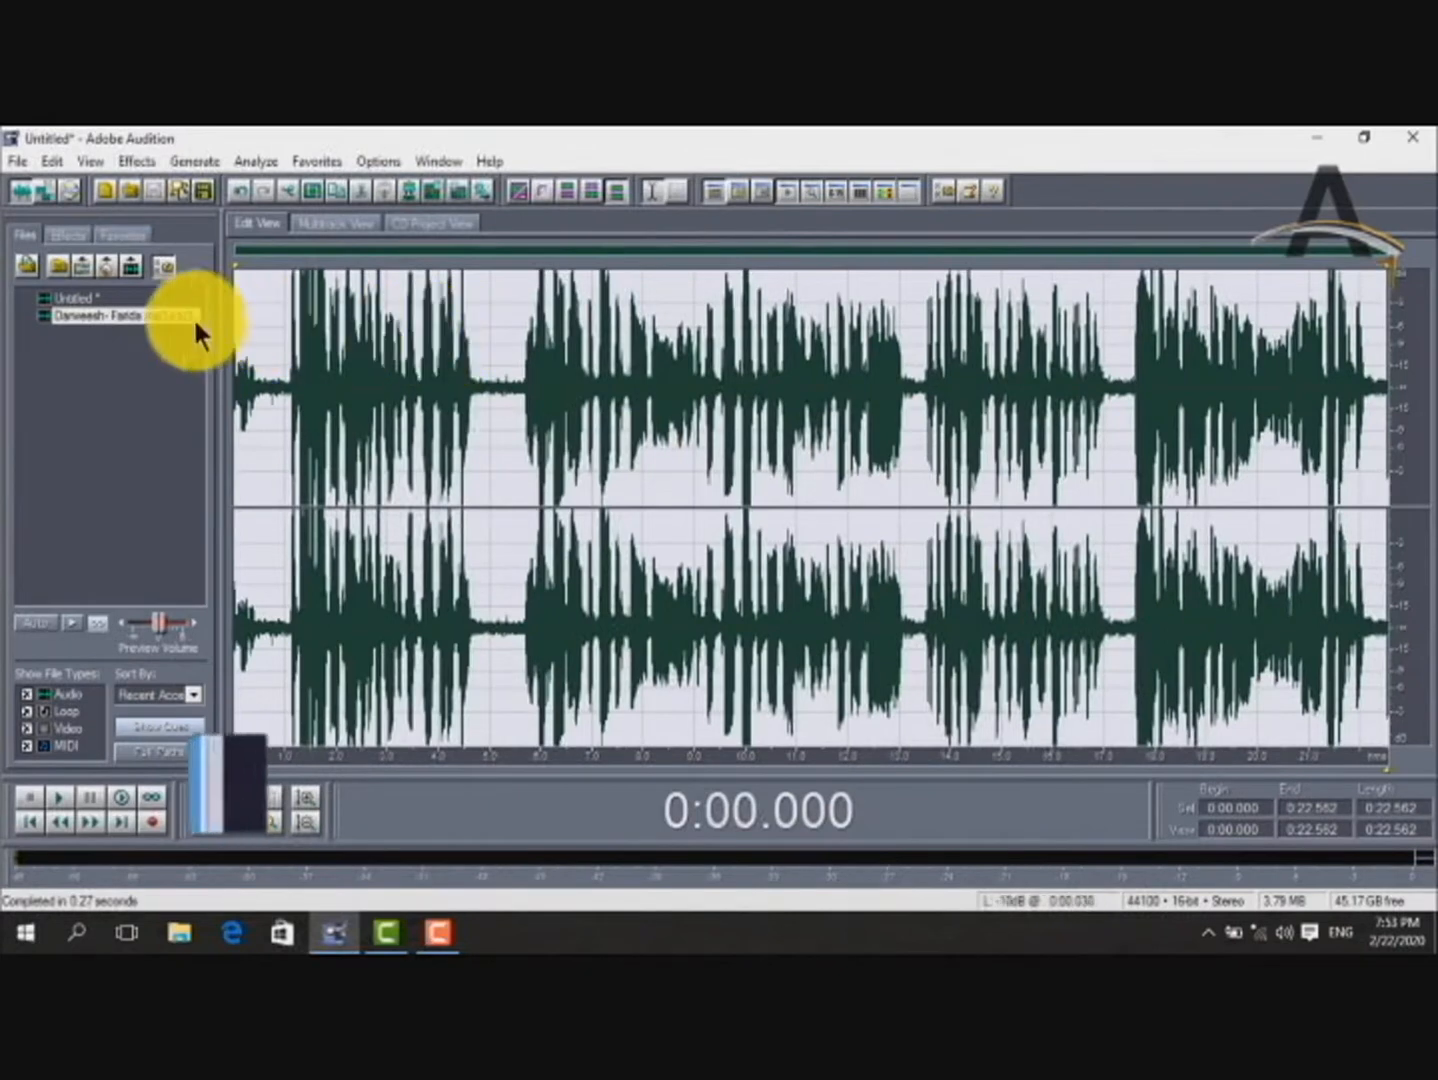
Return to Multitrack View and place the untitled voice recording at the start of track 2.
click(336, 191)
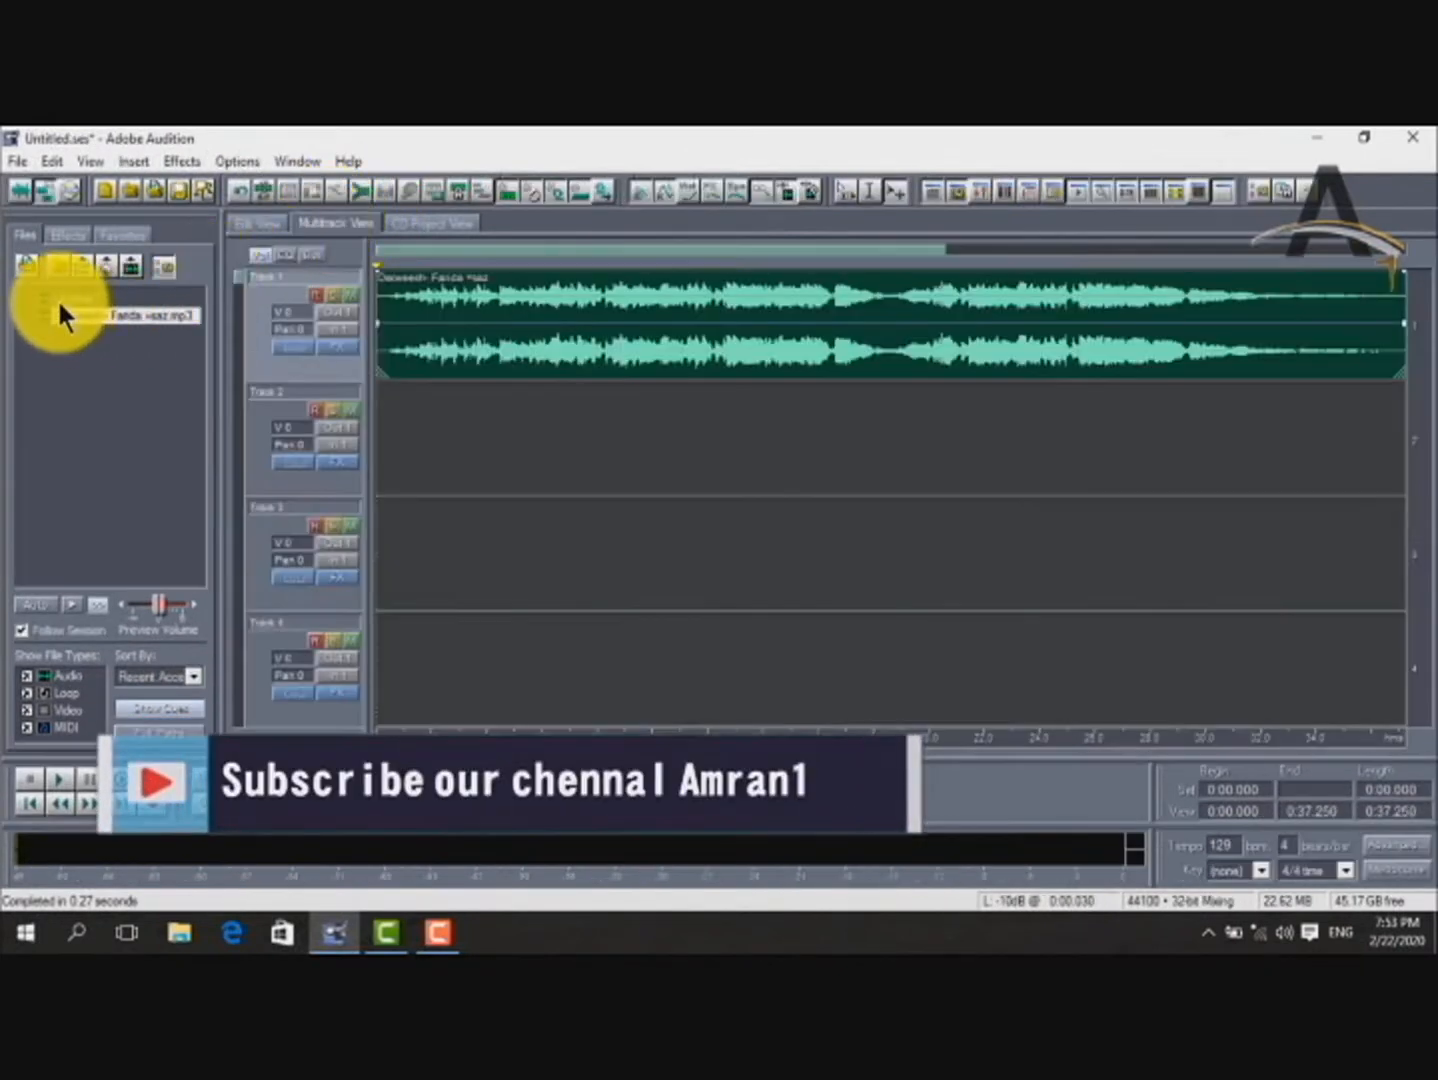
drag(404, 456, 494, 434)
drag(597, 455, 467, 430)
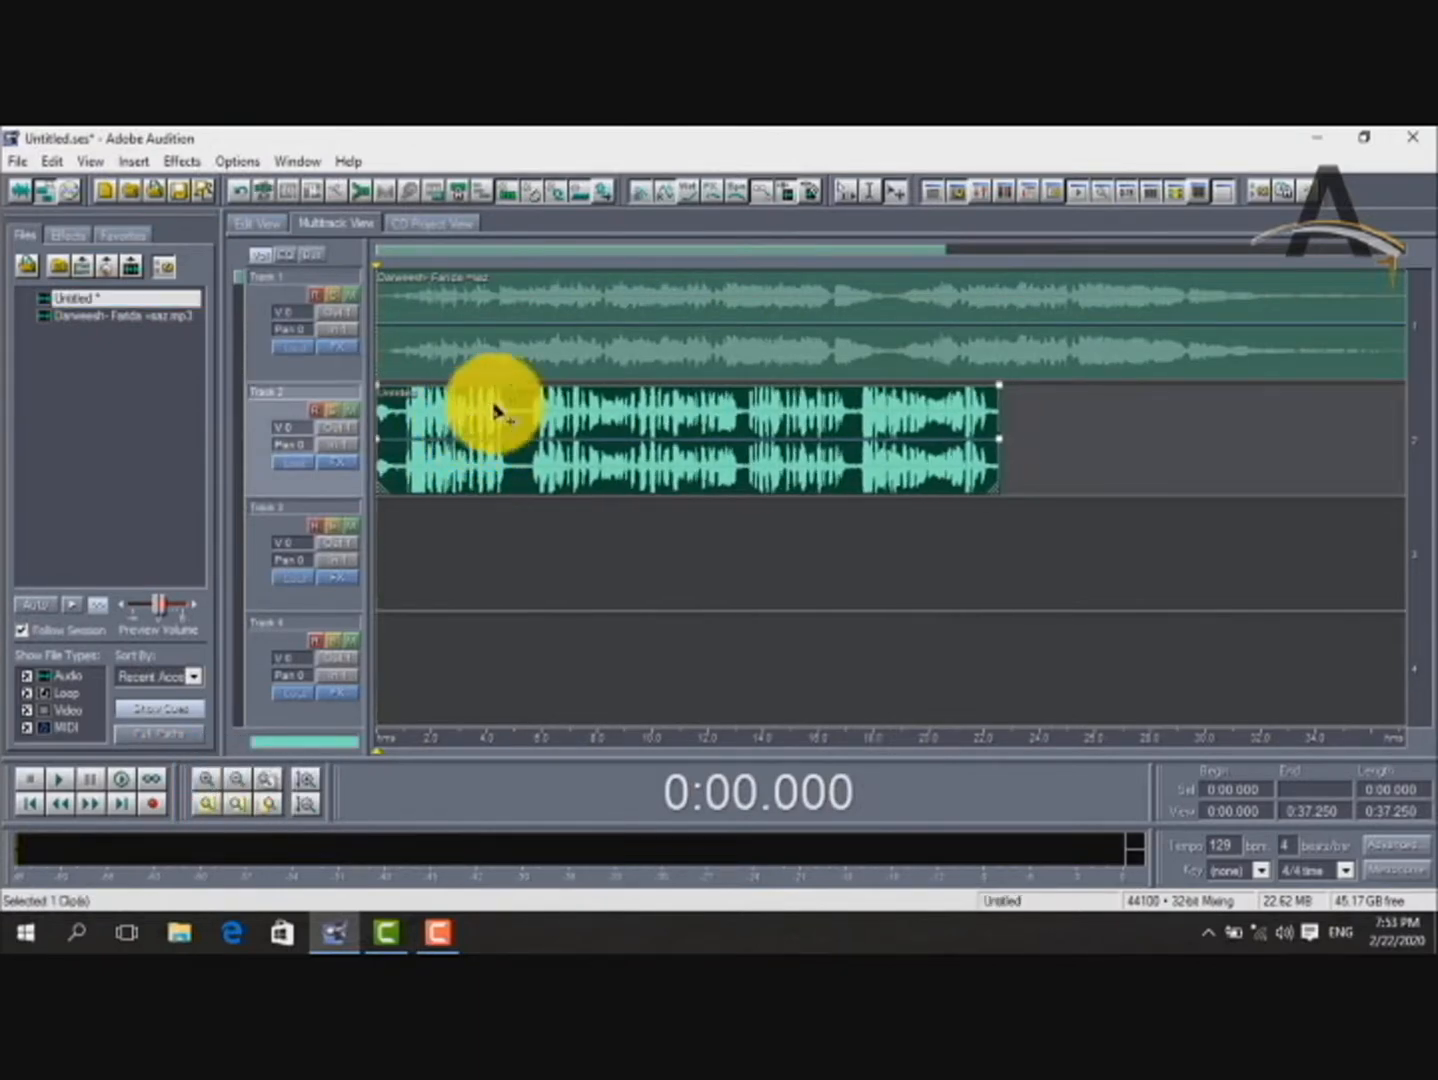
Swap the two clips so the voice recording is on track 1 and the music on track 2.
drag(571, 342, 571, 565)
click(562, 447)
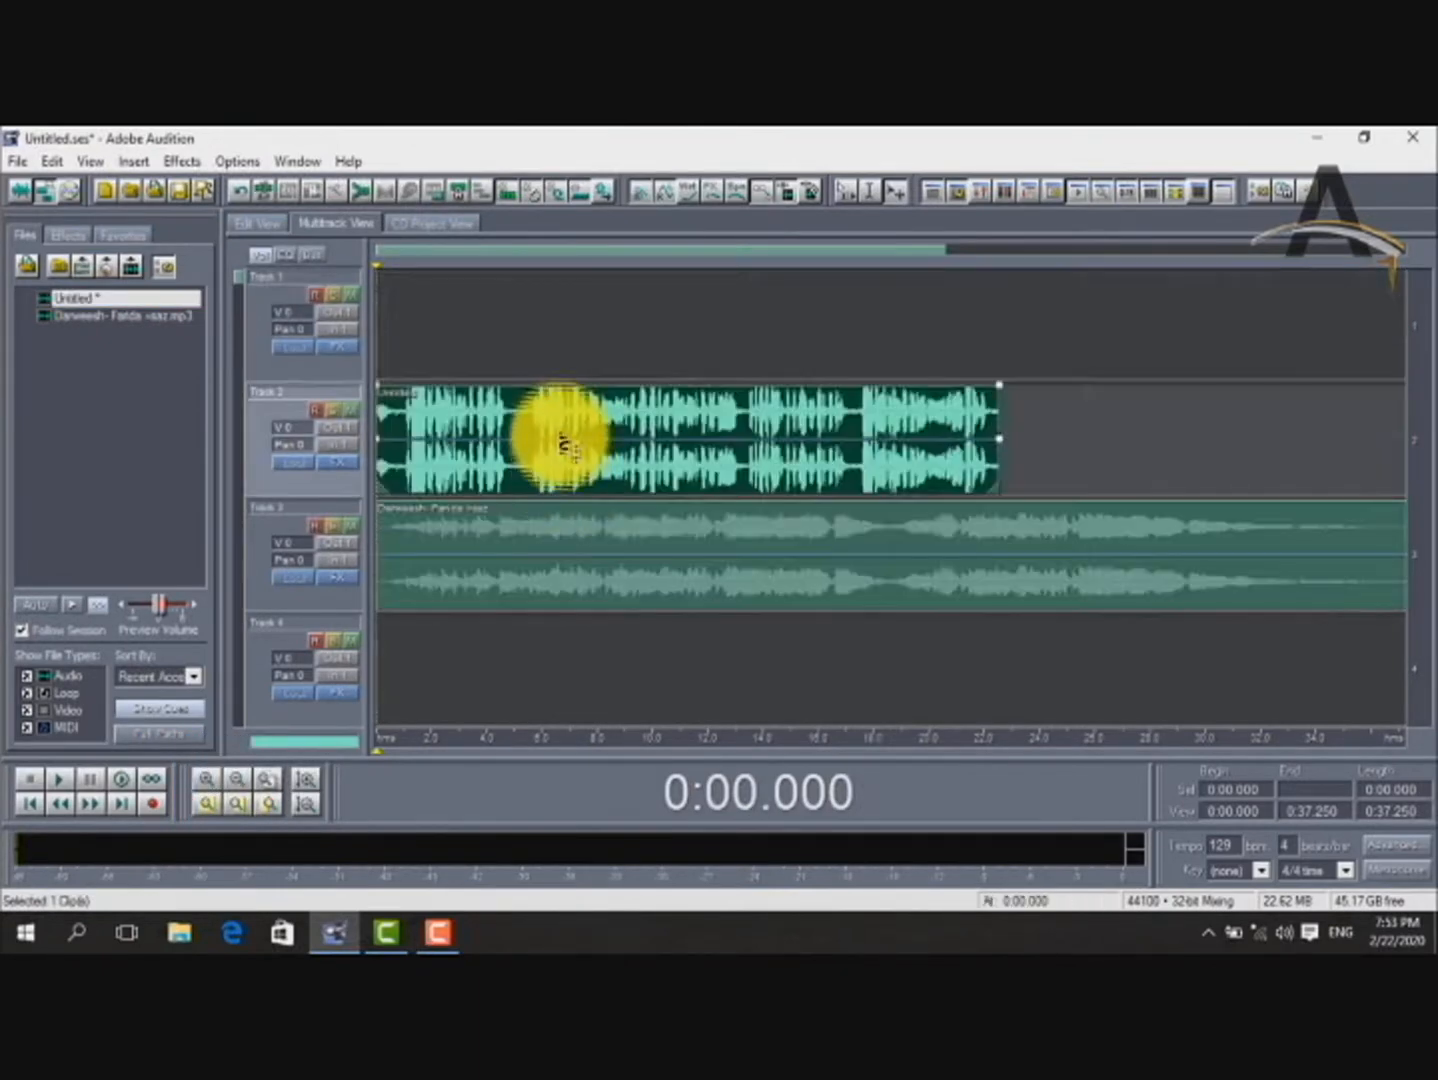
drag(565, 421, 555, 298)
drag(546, 578, 548, 472)
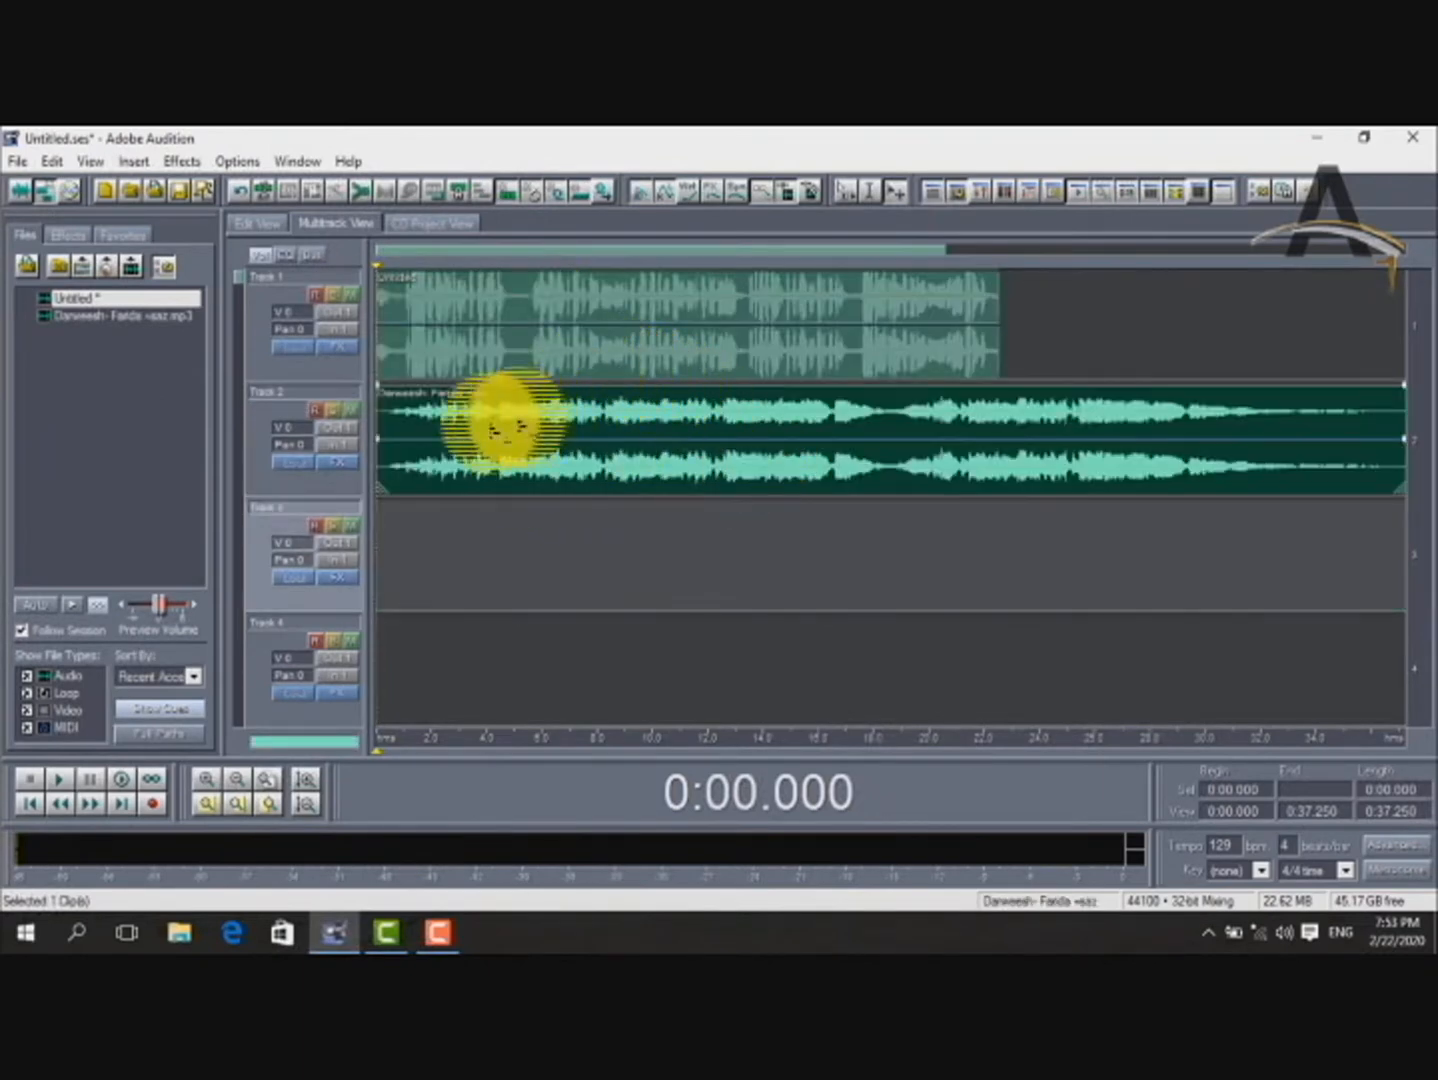
Play the beginning of the session to hear the voice and music together, and stop playback.
click(423, 347)
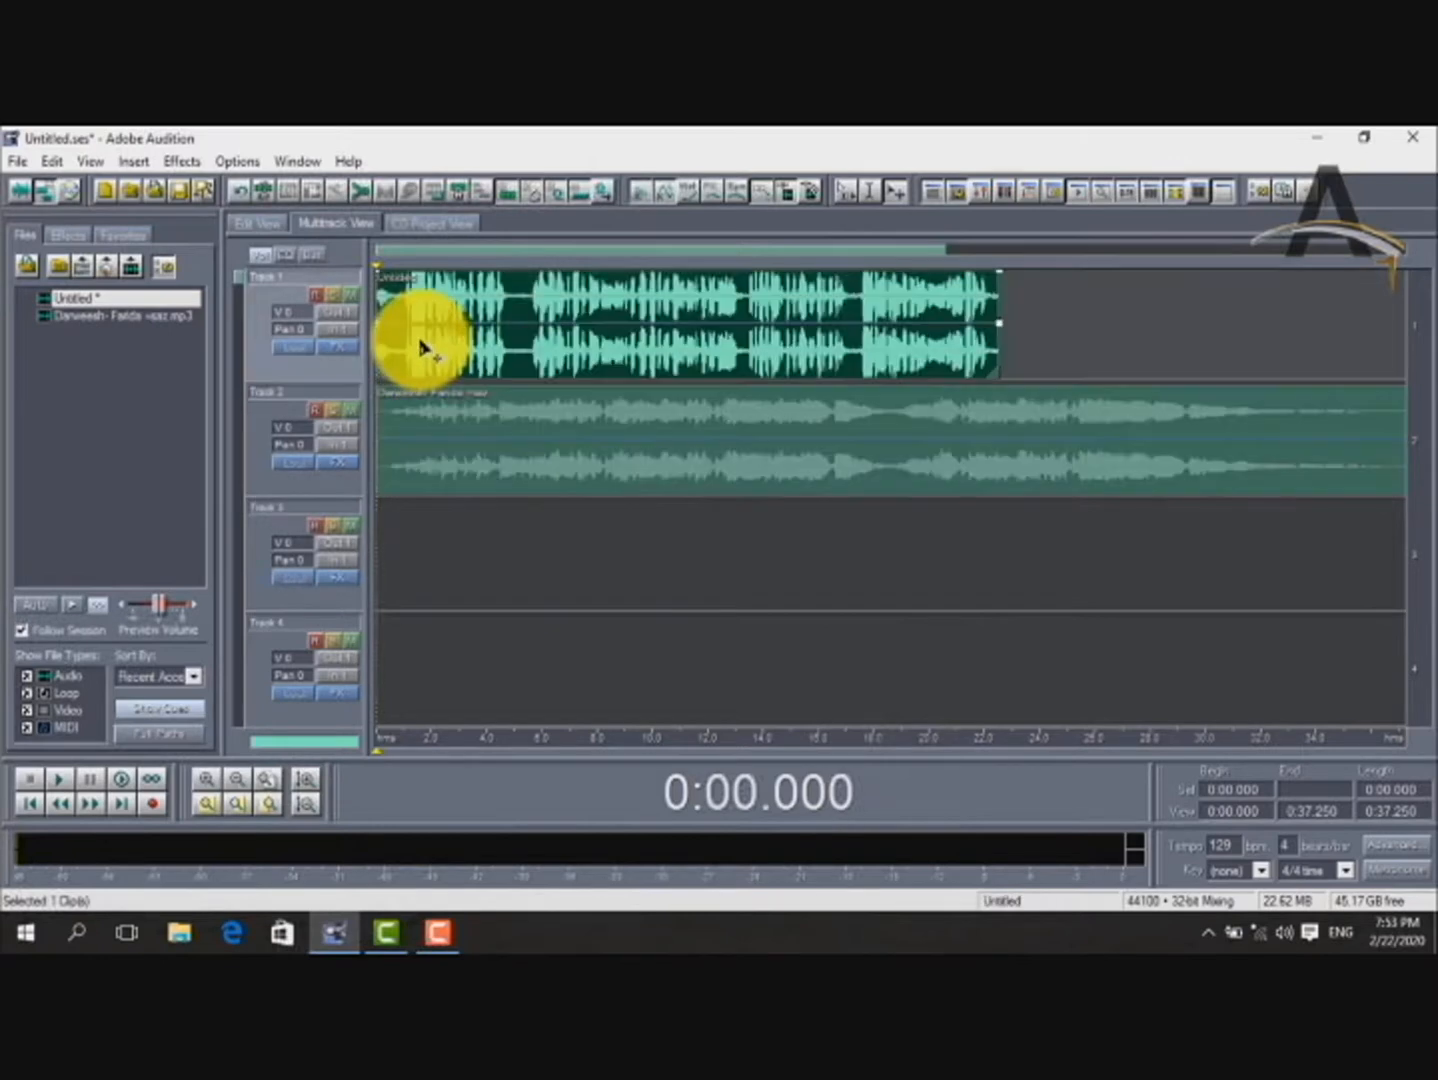
key(space)
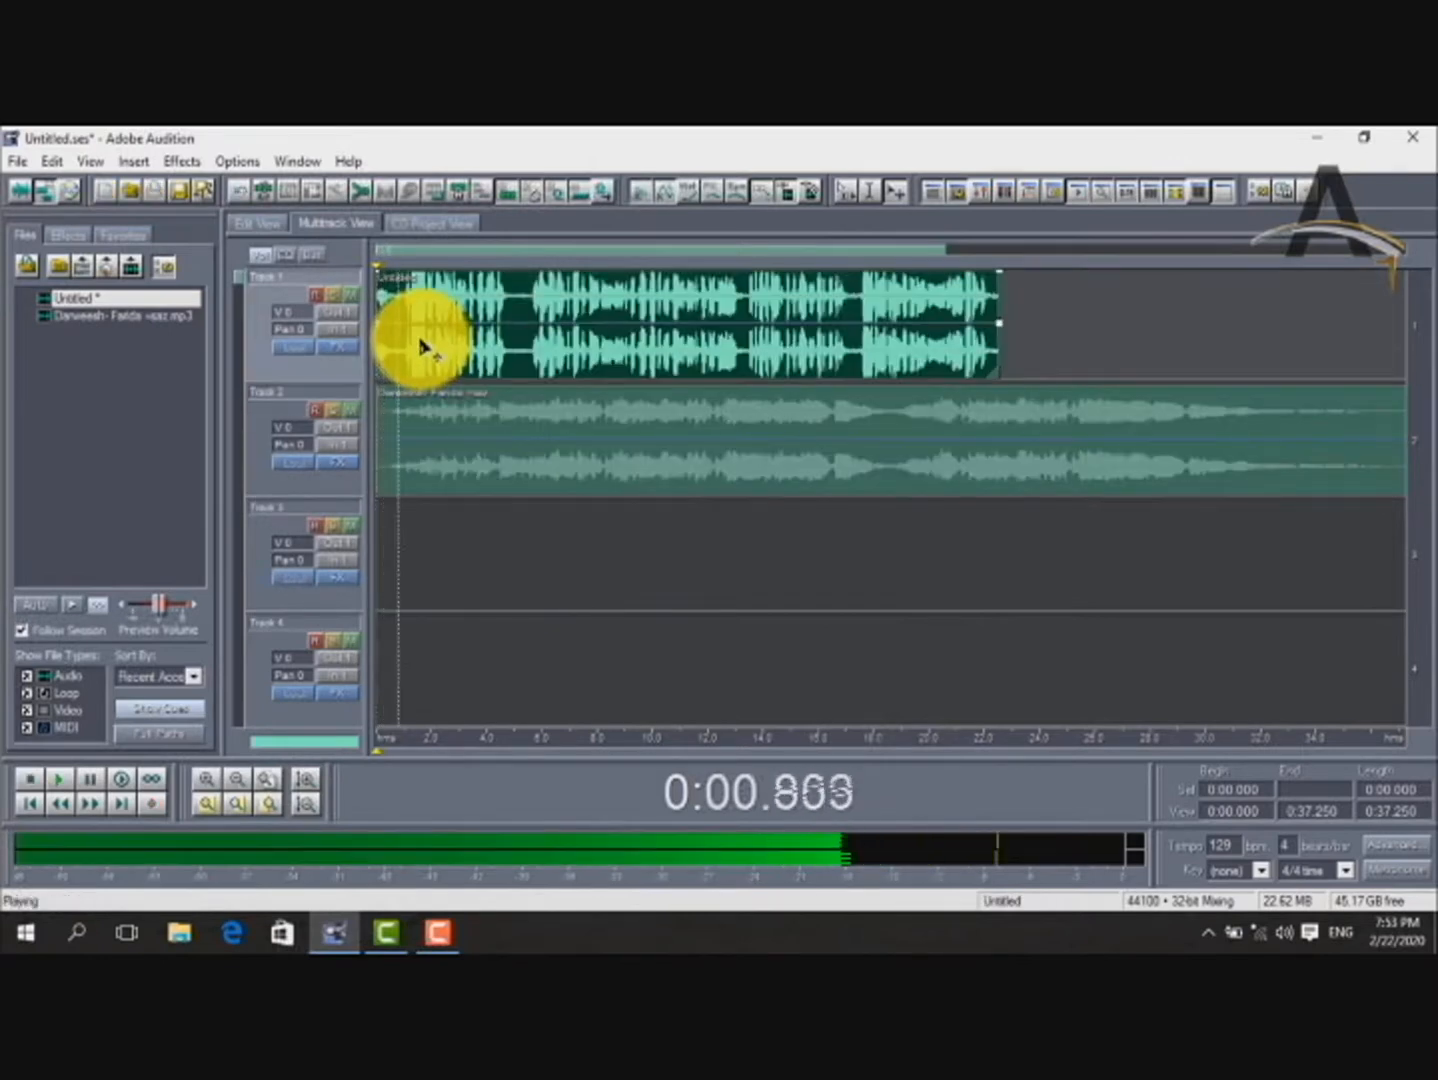
key(space)
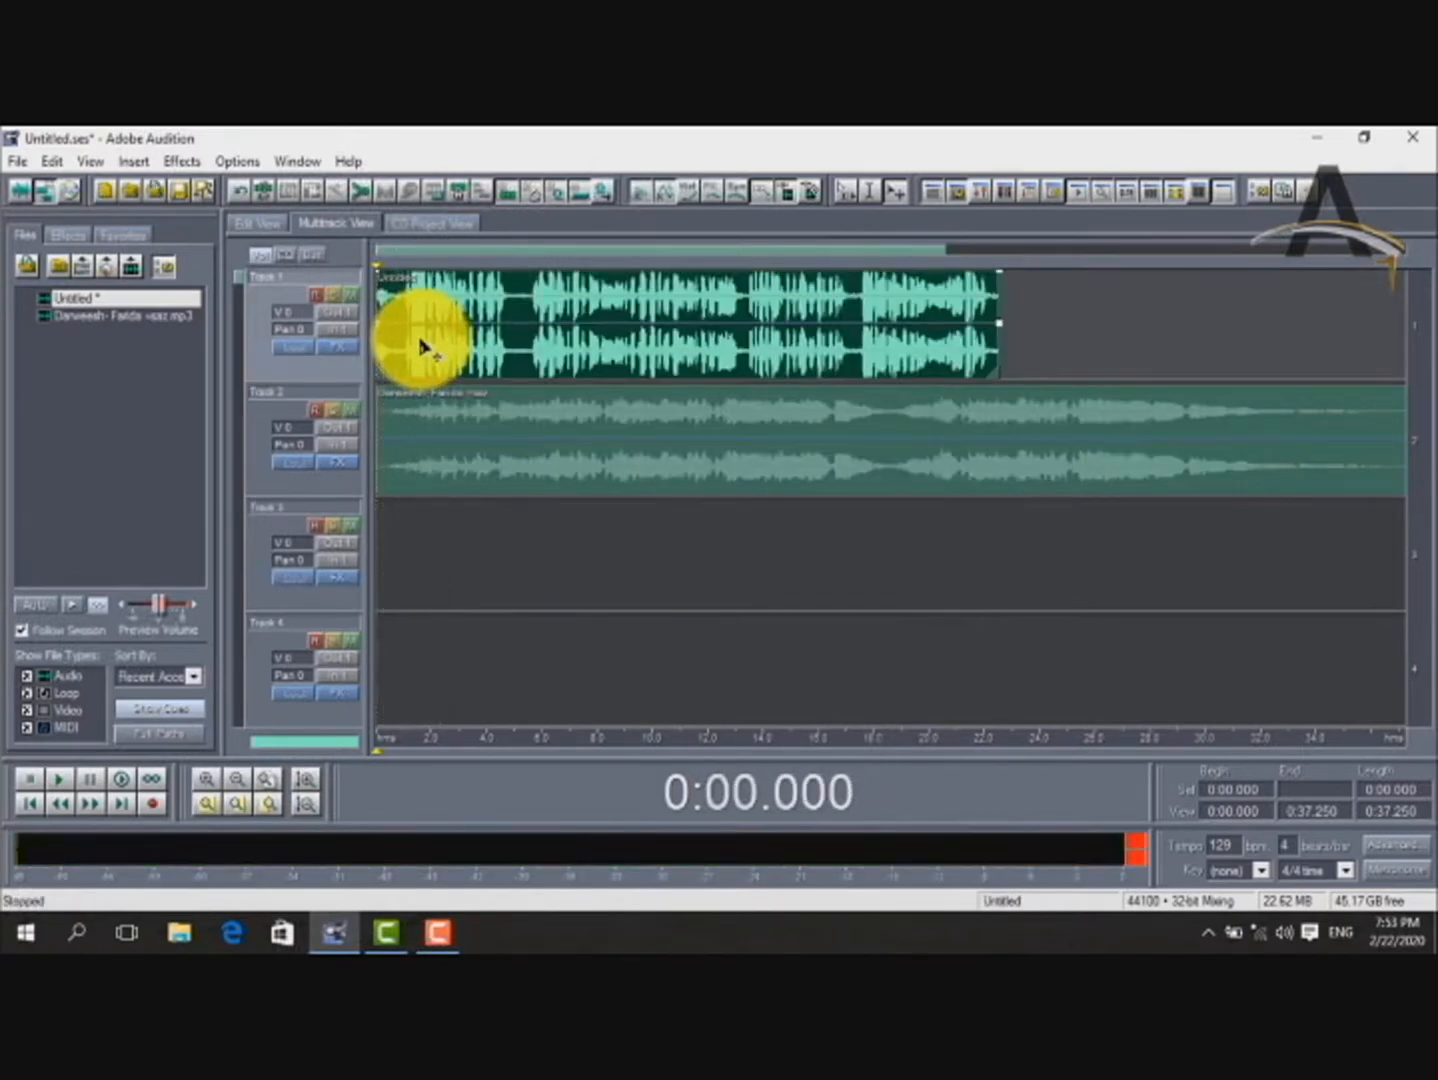
Select the music clip on track 2 and lower the system speaker volume to 52.
click(446, 428)
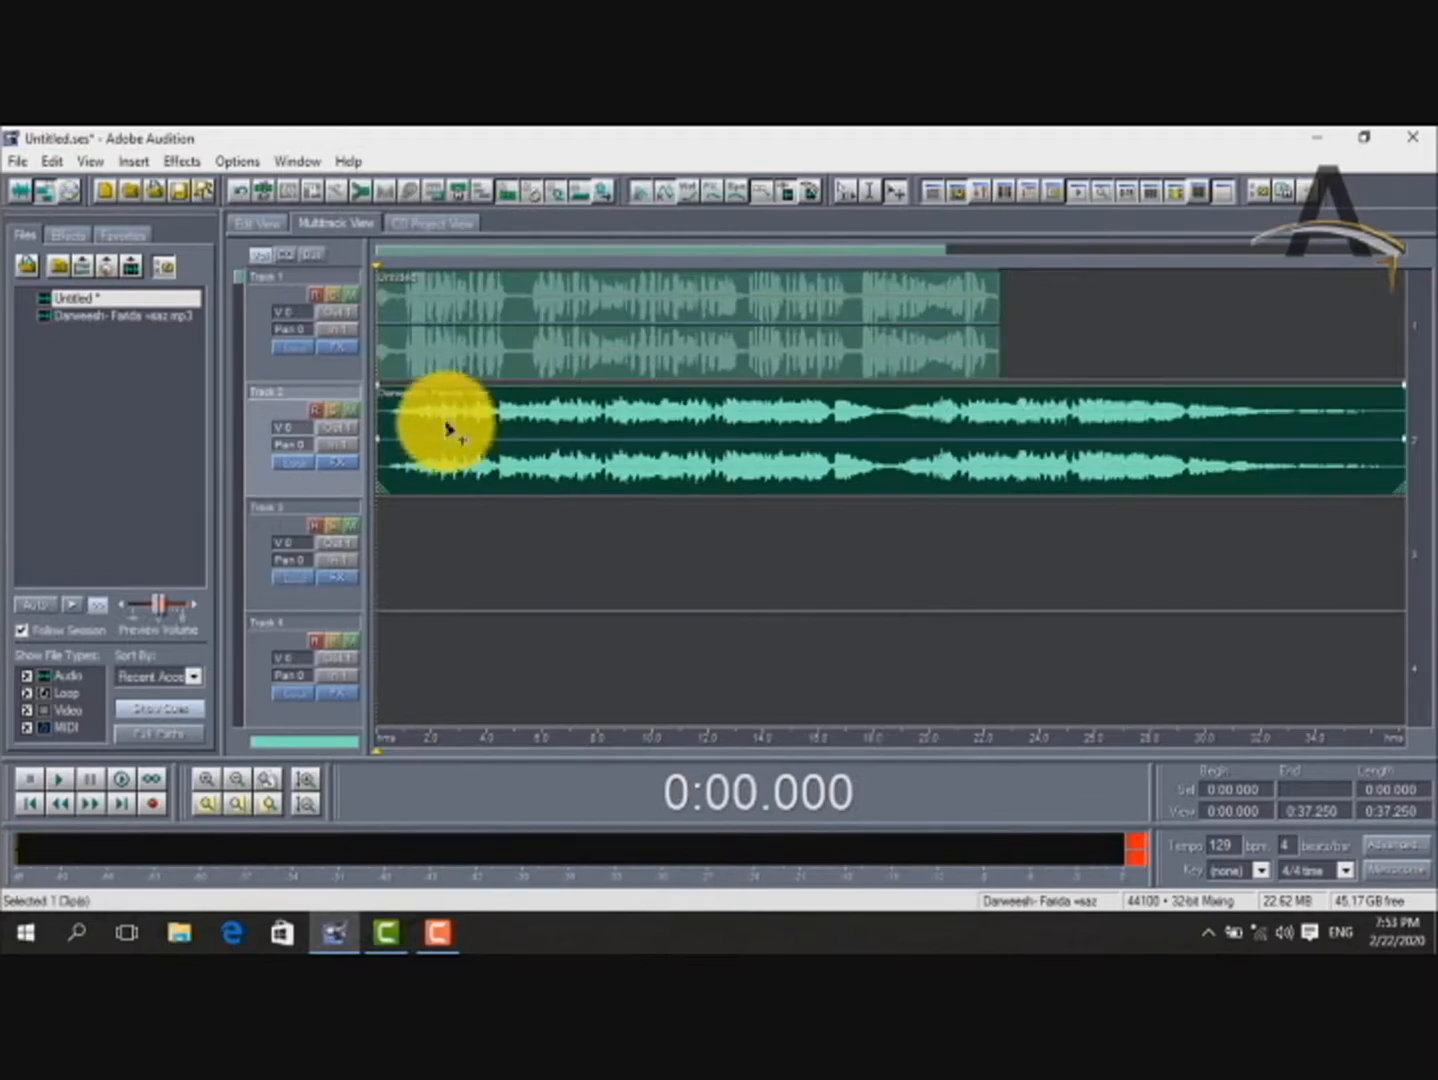
click(438, 348)
click(449, 427)
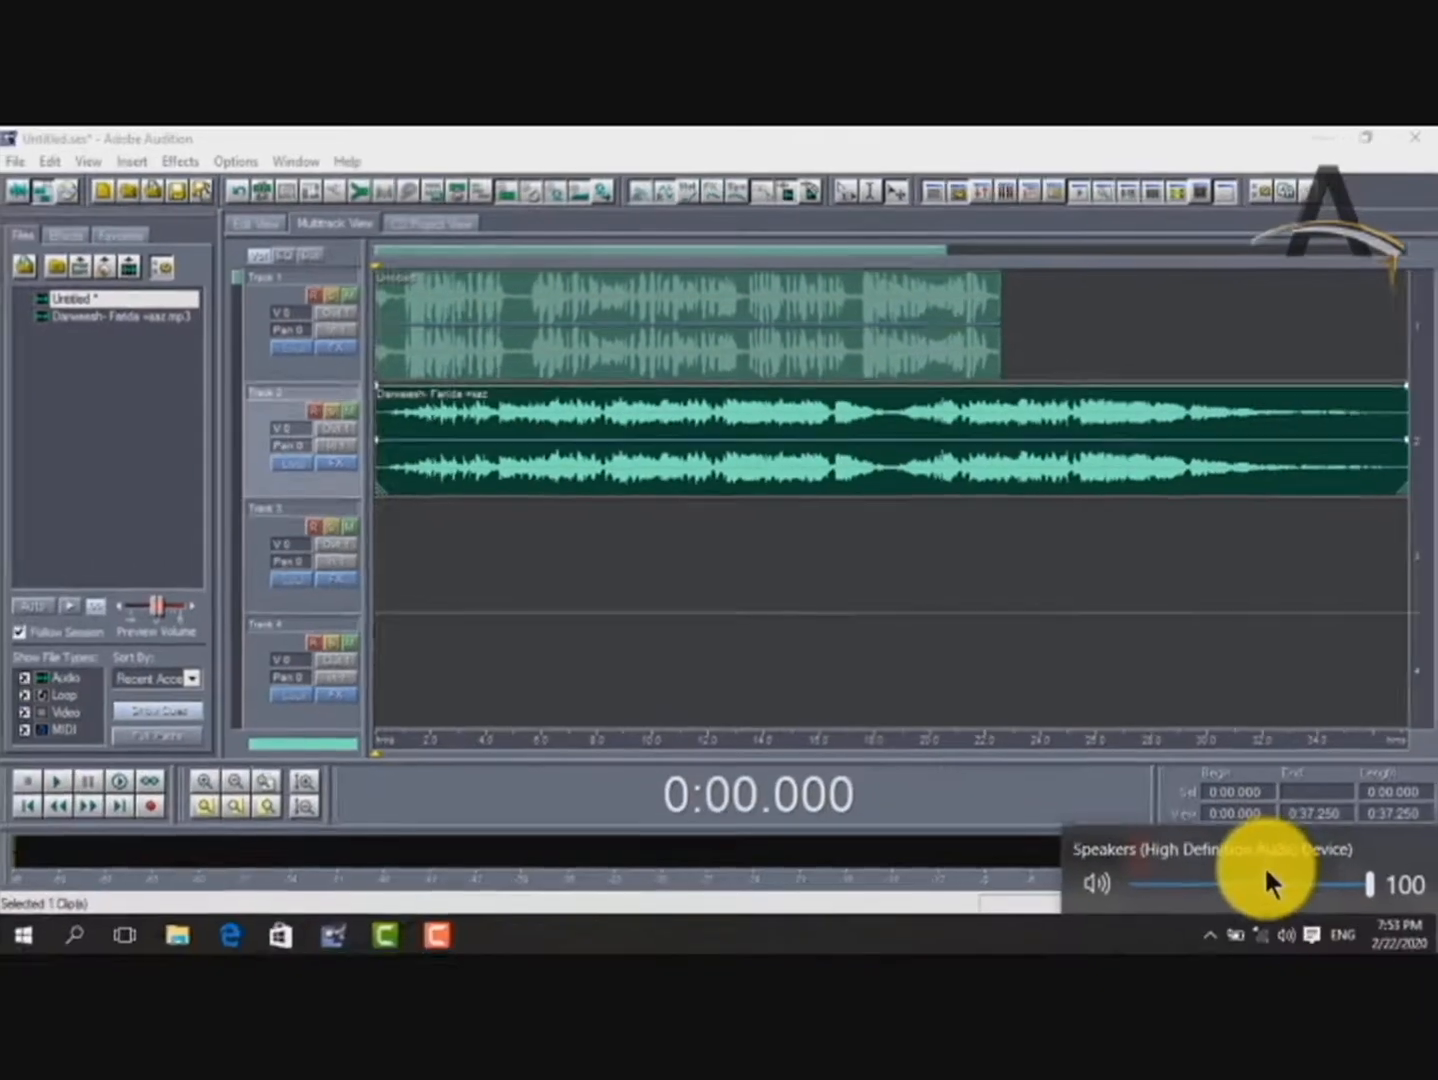
click(1258, 878)
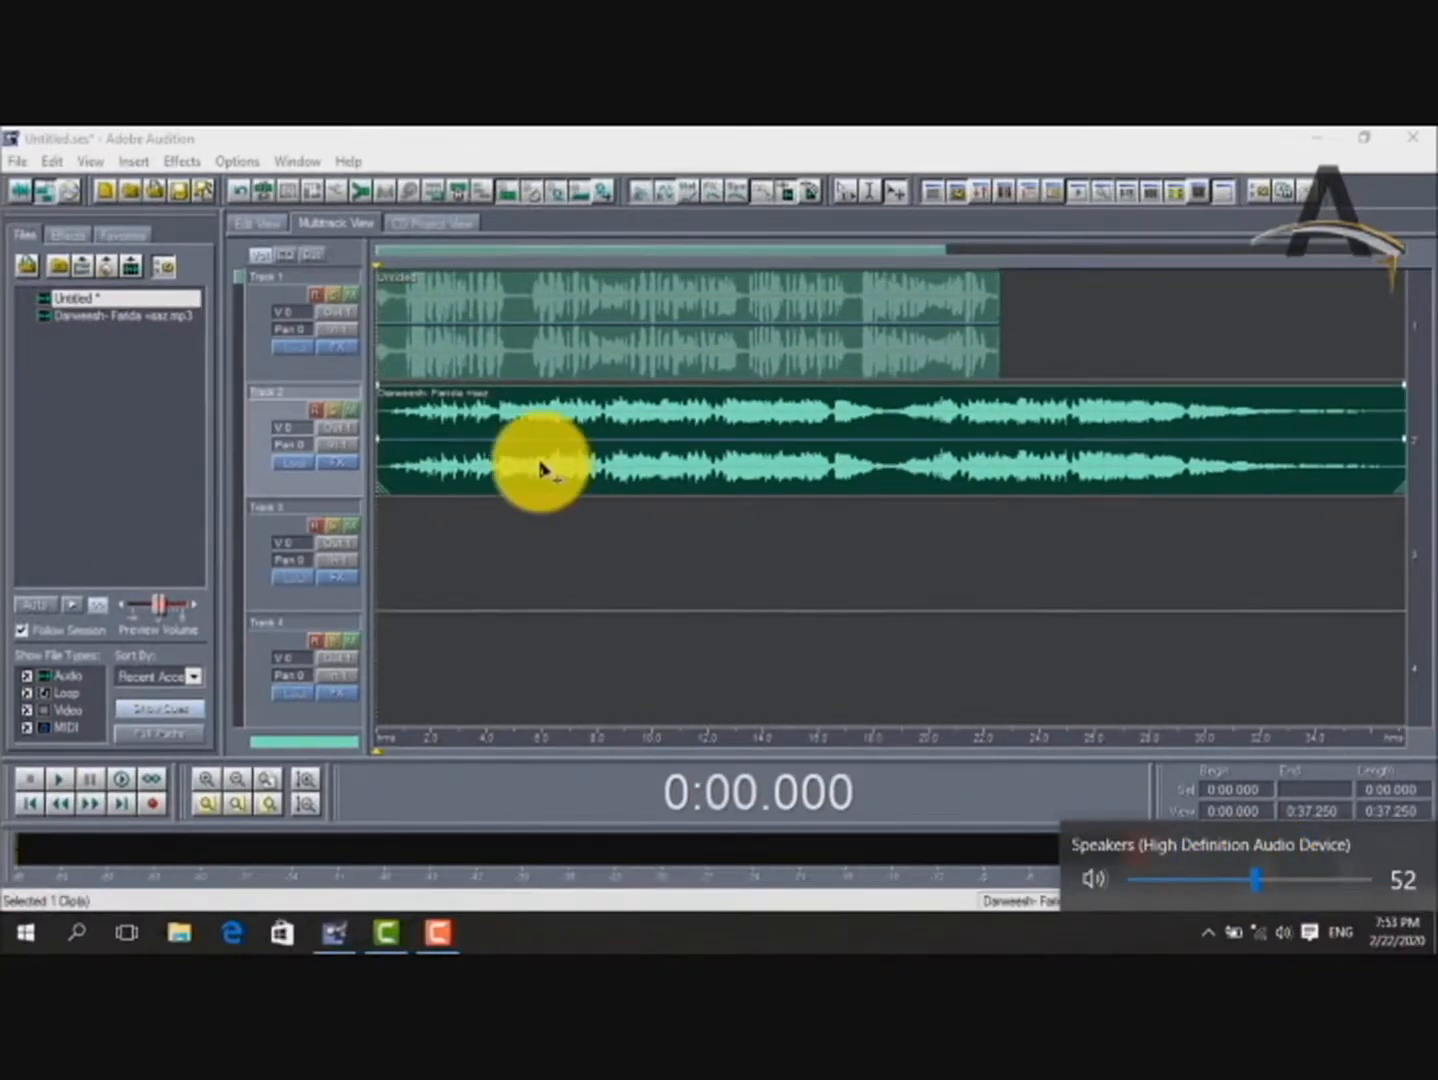
Add three lowered volume envelope points and two lowered pan envelope points to the music clip on track 2, and dismiss the Adobe Creative Cloud dialog.
click(442, 445)
drag(455, 450, 457, 484)
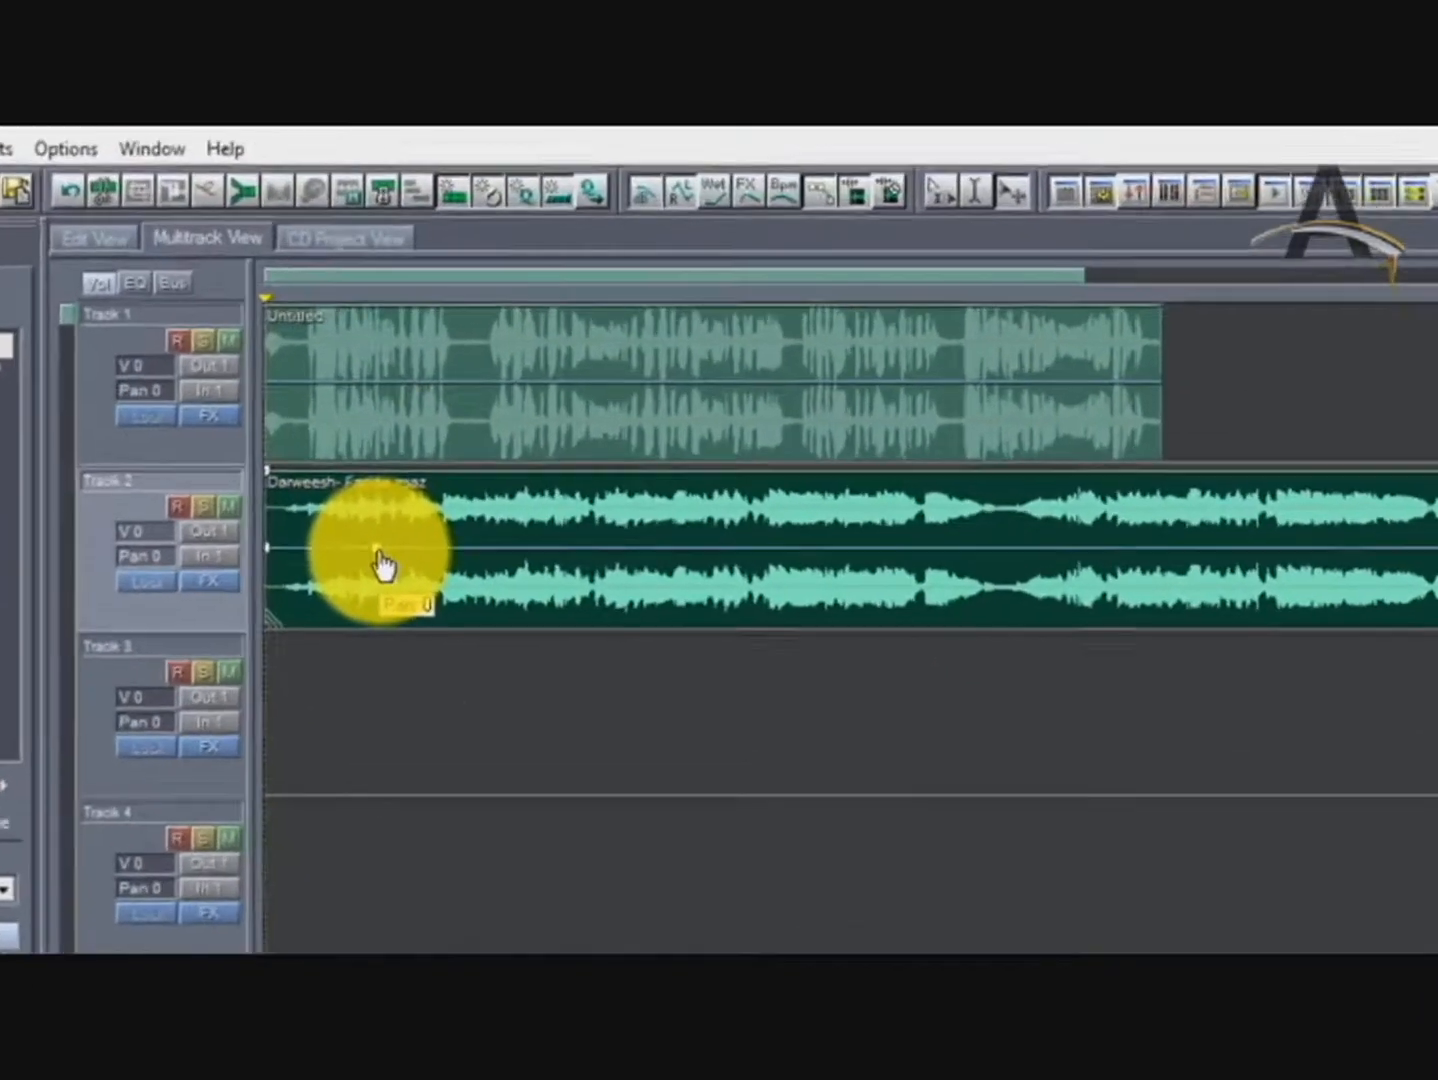
drag(331, 672, 325, 678)
drag(336, 522, 314, 593)
drag(714, 581, 707, 600)
mouse_move(799, 605)
mouse_down()
mouse_move(806, 623)
mouse_move(800, 612)
mouse_up()
drag(593, 683, 587, 685)
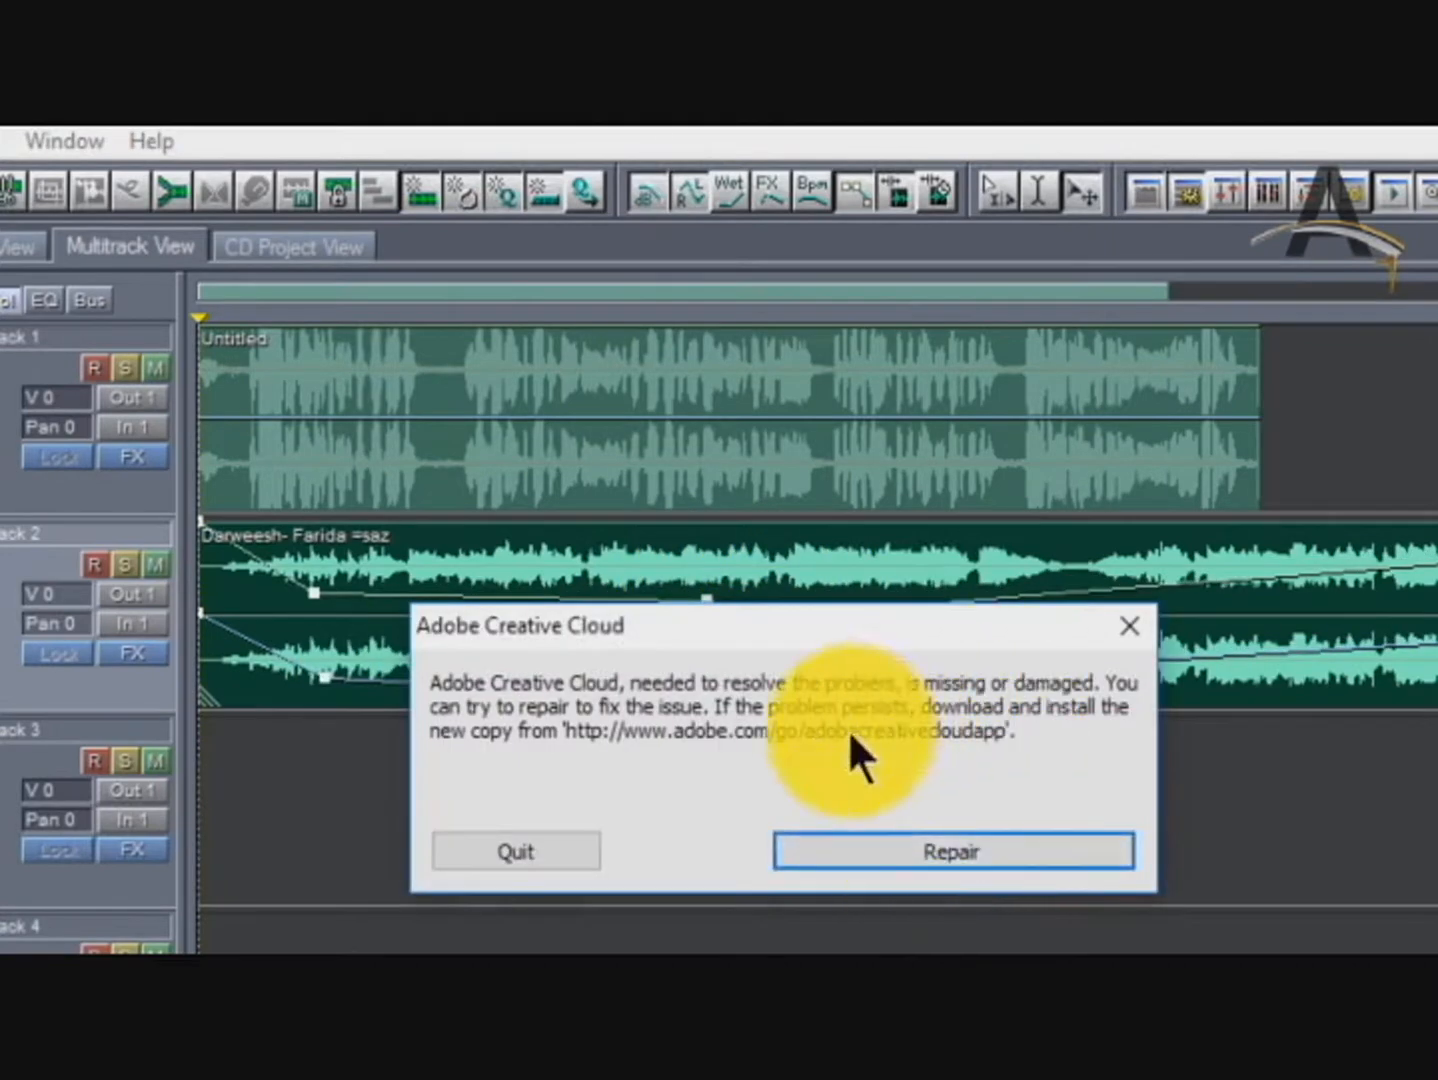
click(465, 850)
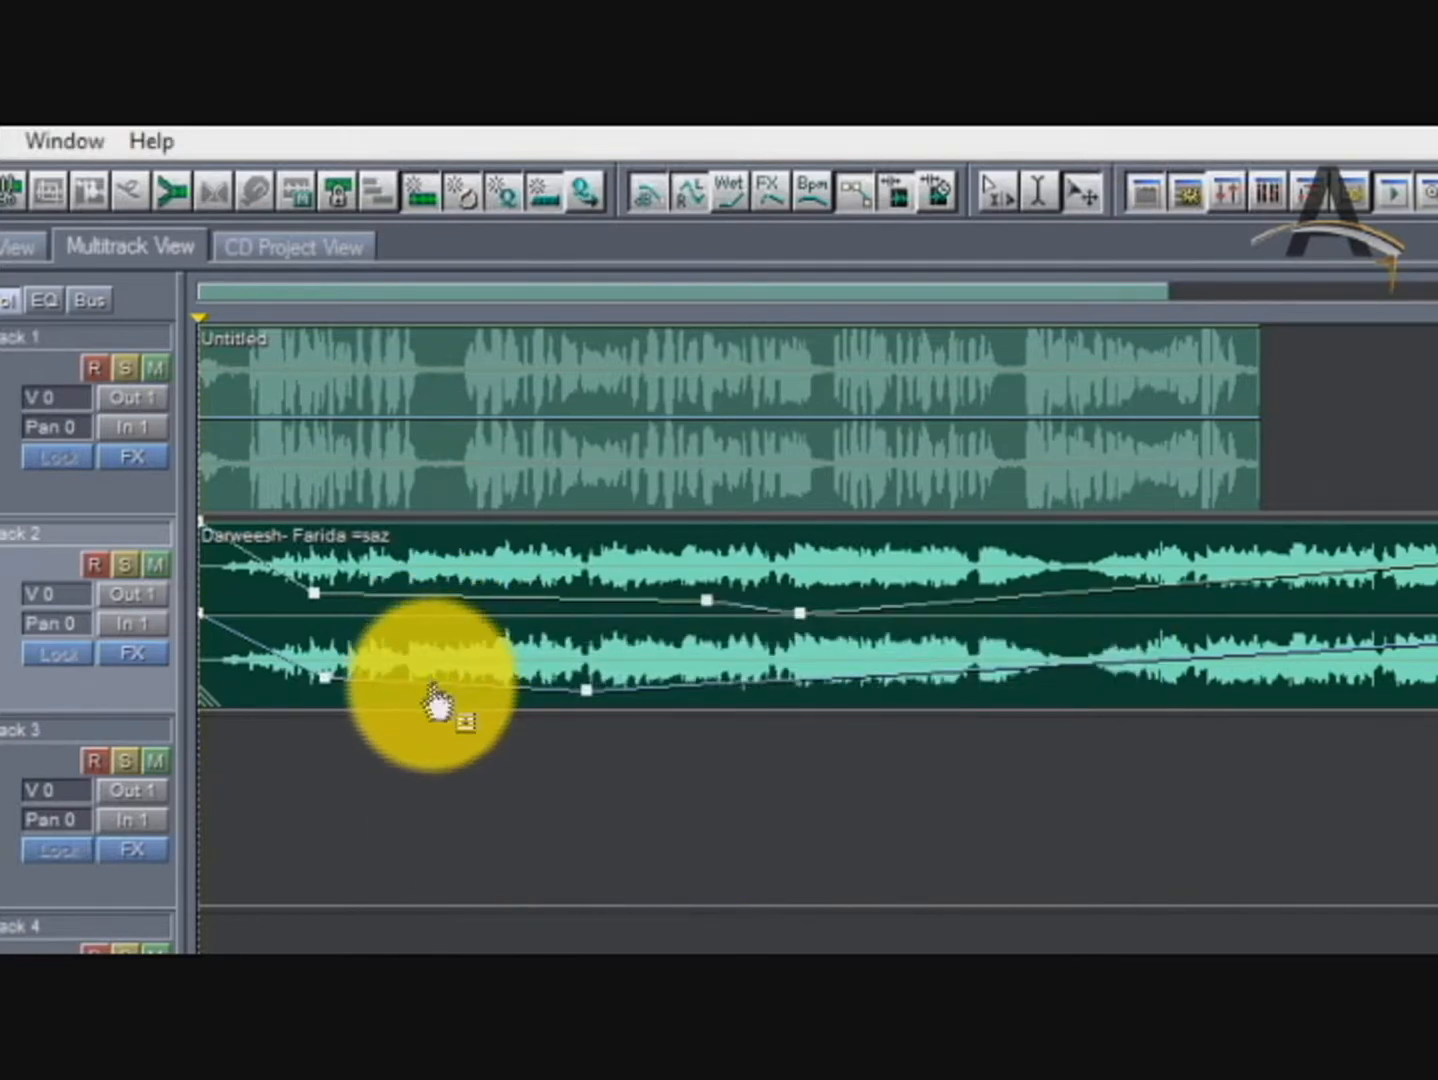
Add further lowered volume and pan envelope points near the start of the music clip on track 2.
drag(415, 603, 413, 606)
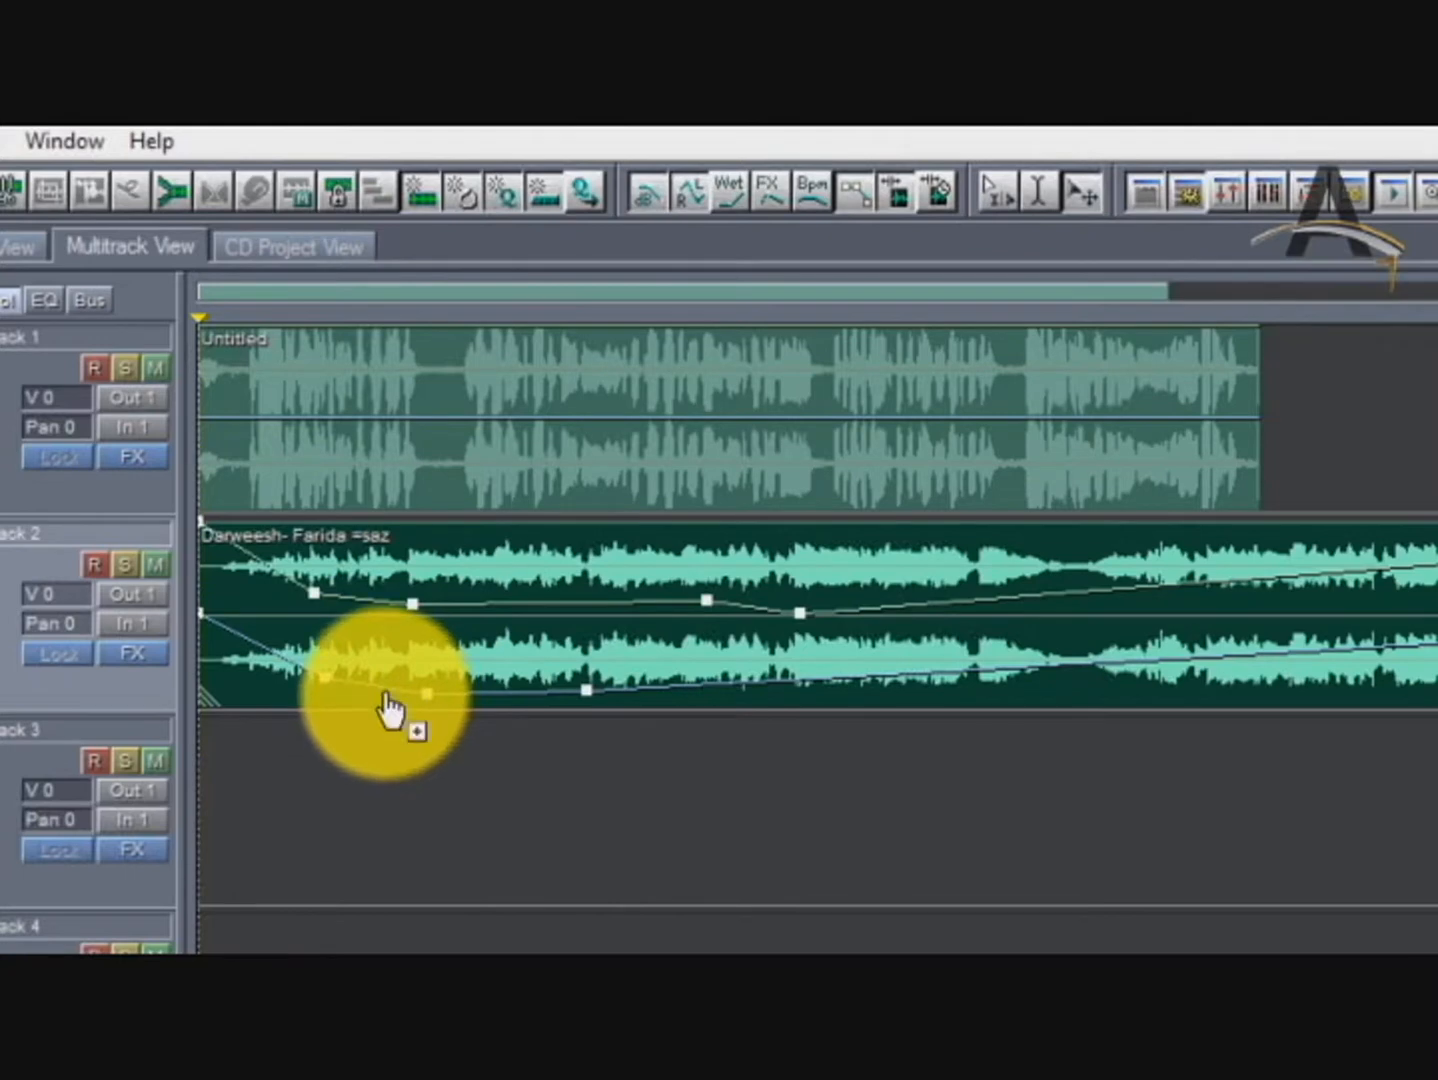
drag(381, 698, 373, 695)
drag(399, 604, 385, 604)
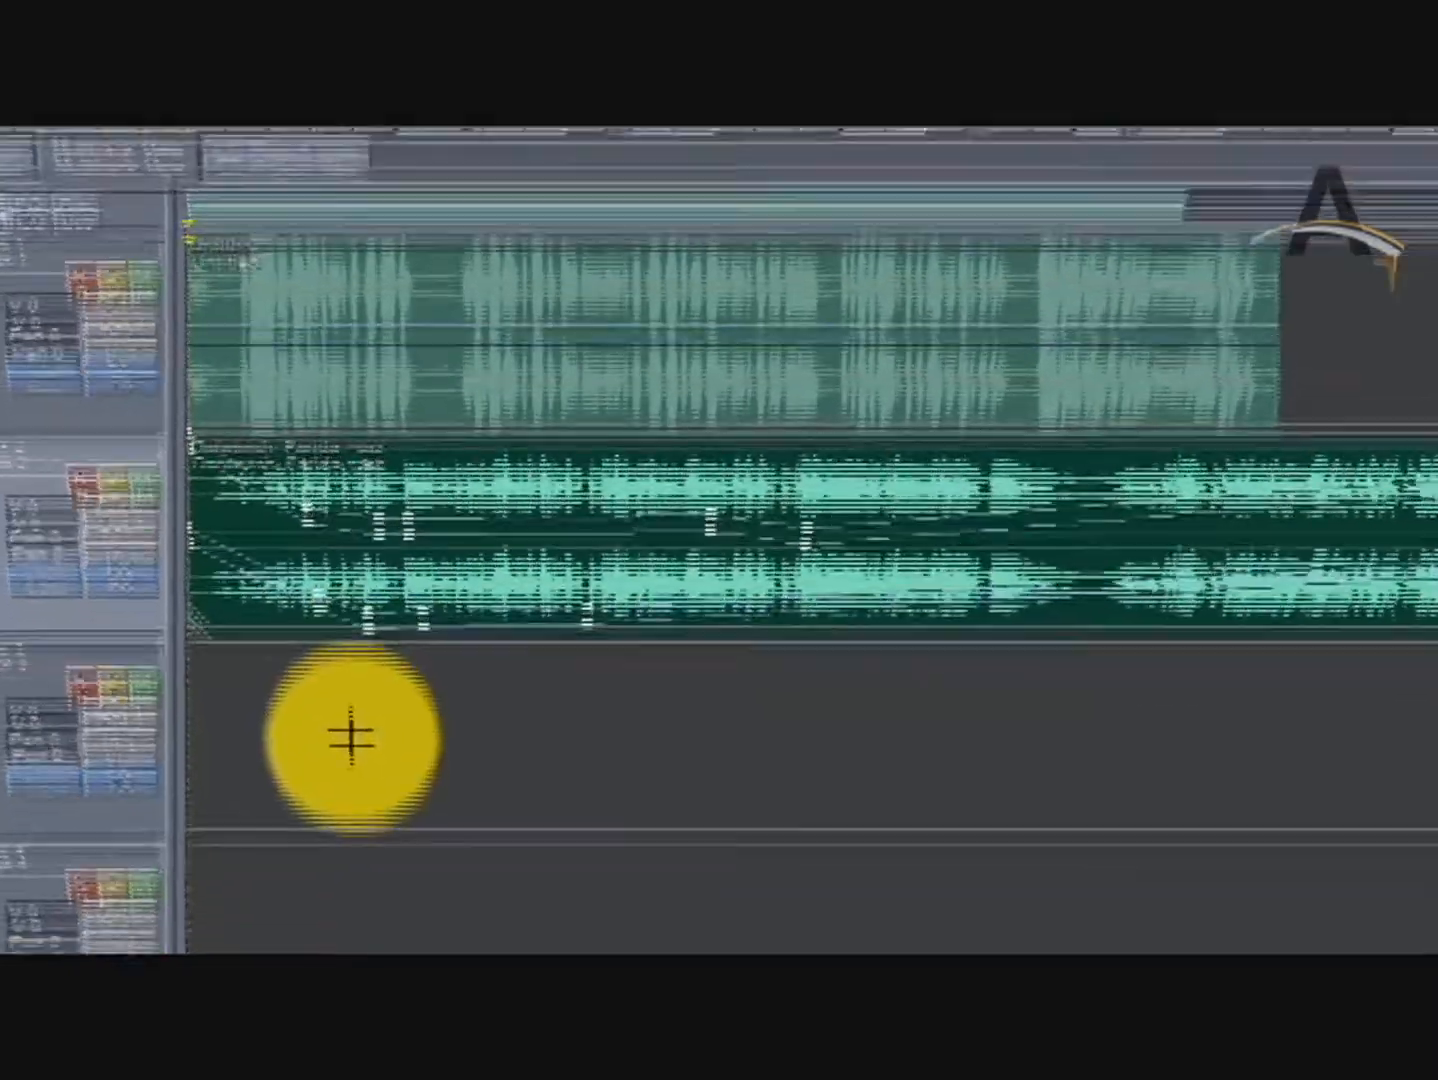
Start inserting audio on track 3 and browse to the reveived files folder under E:\Programs\New folder (2)\Bluetooth.
right_click(363, 813)
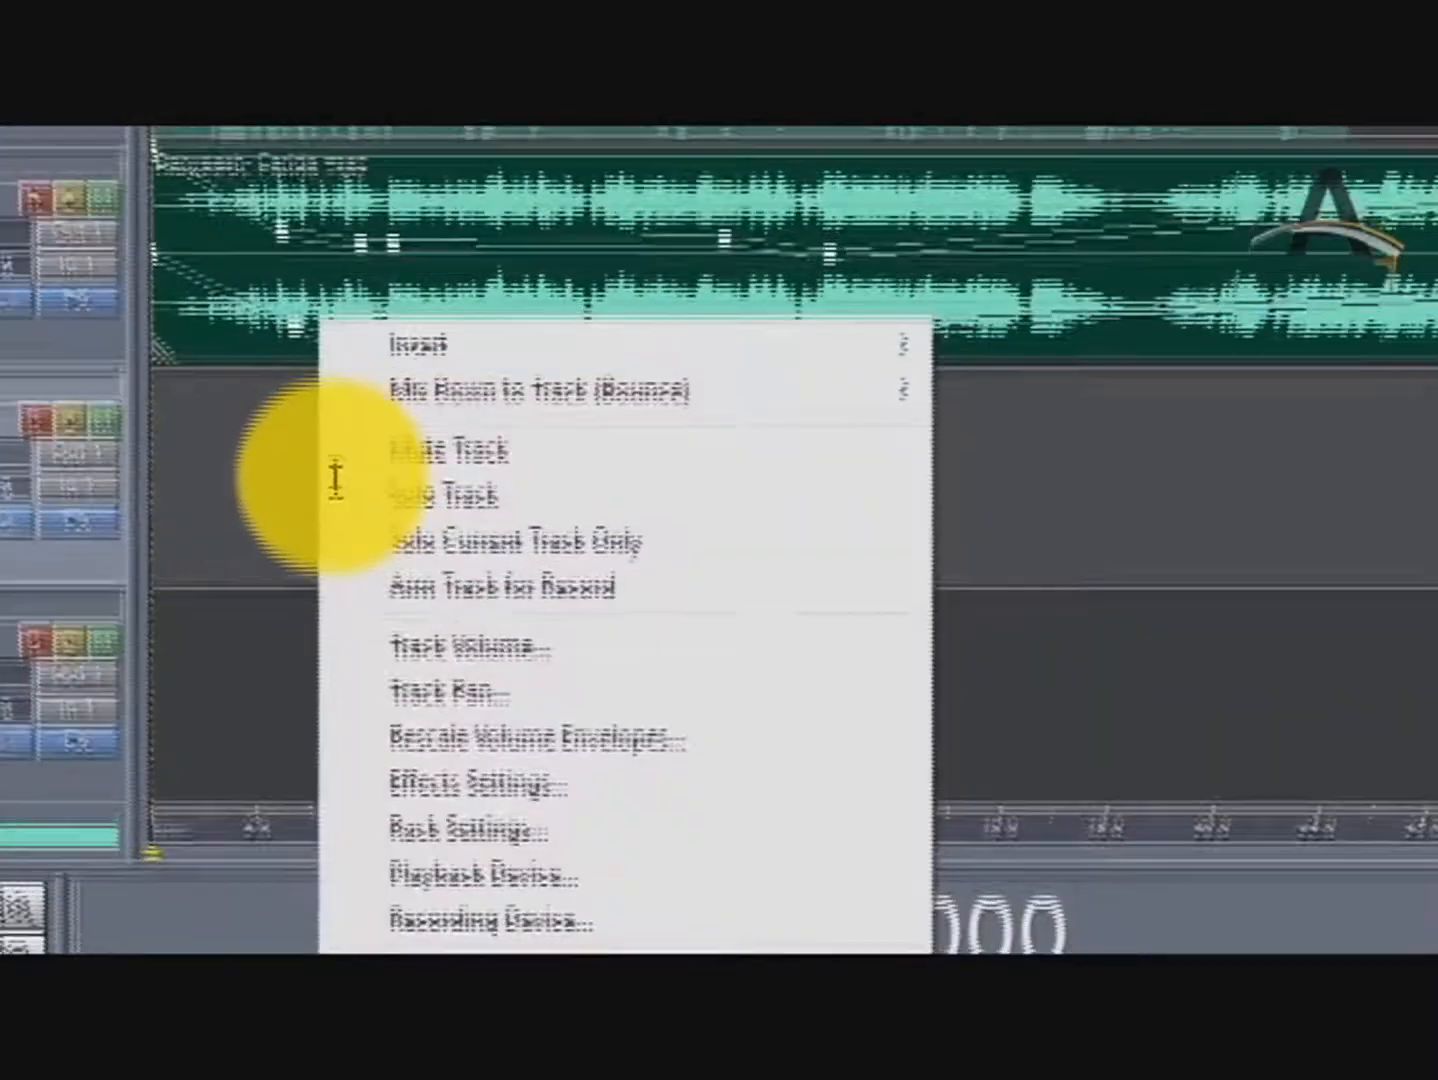
mouse_move(440, 345)
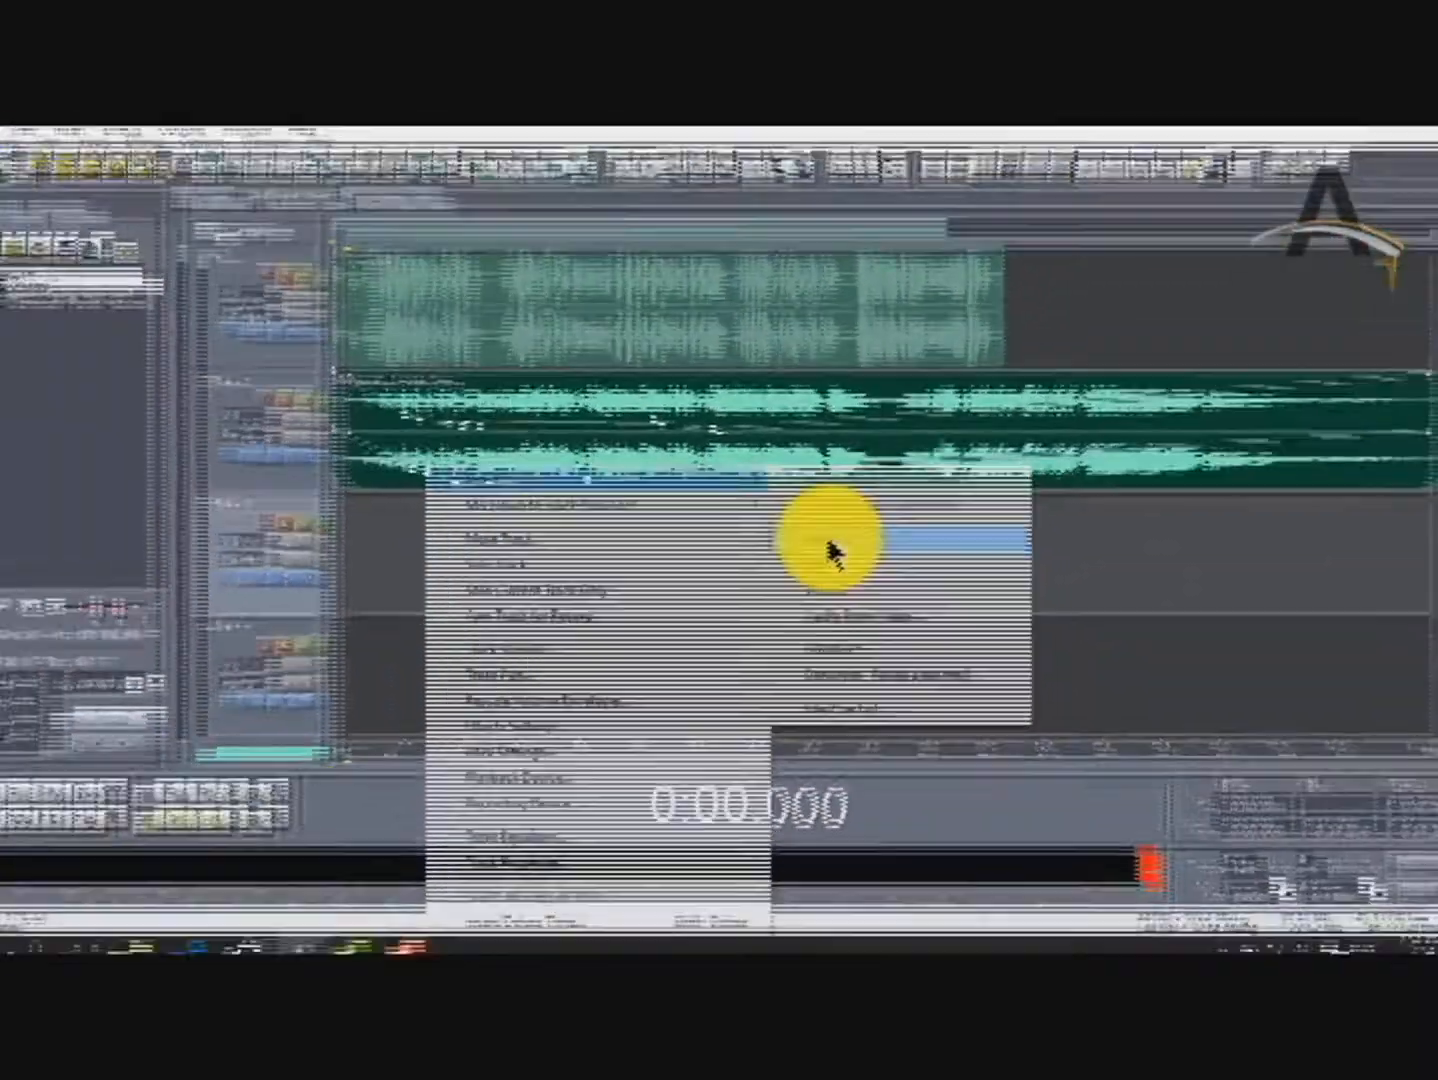
click(831, 553)
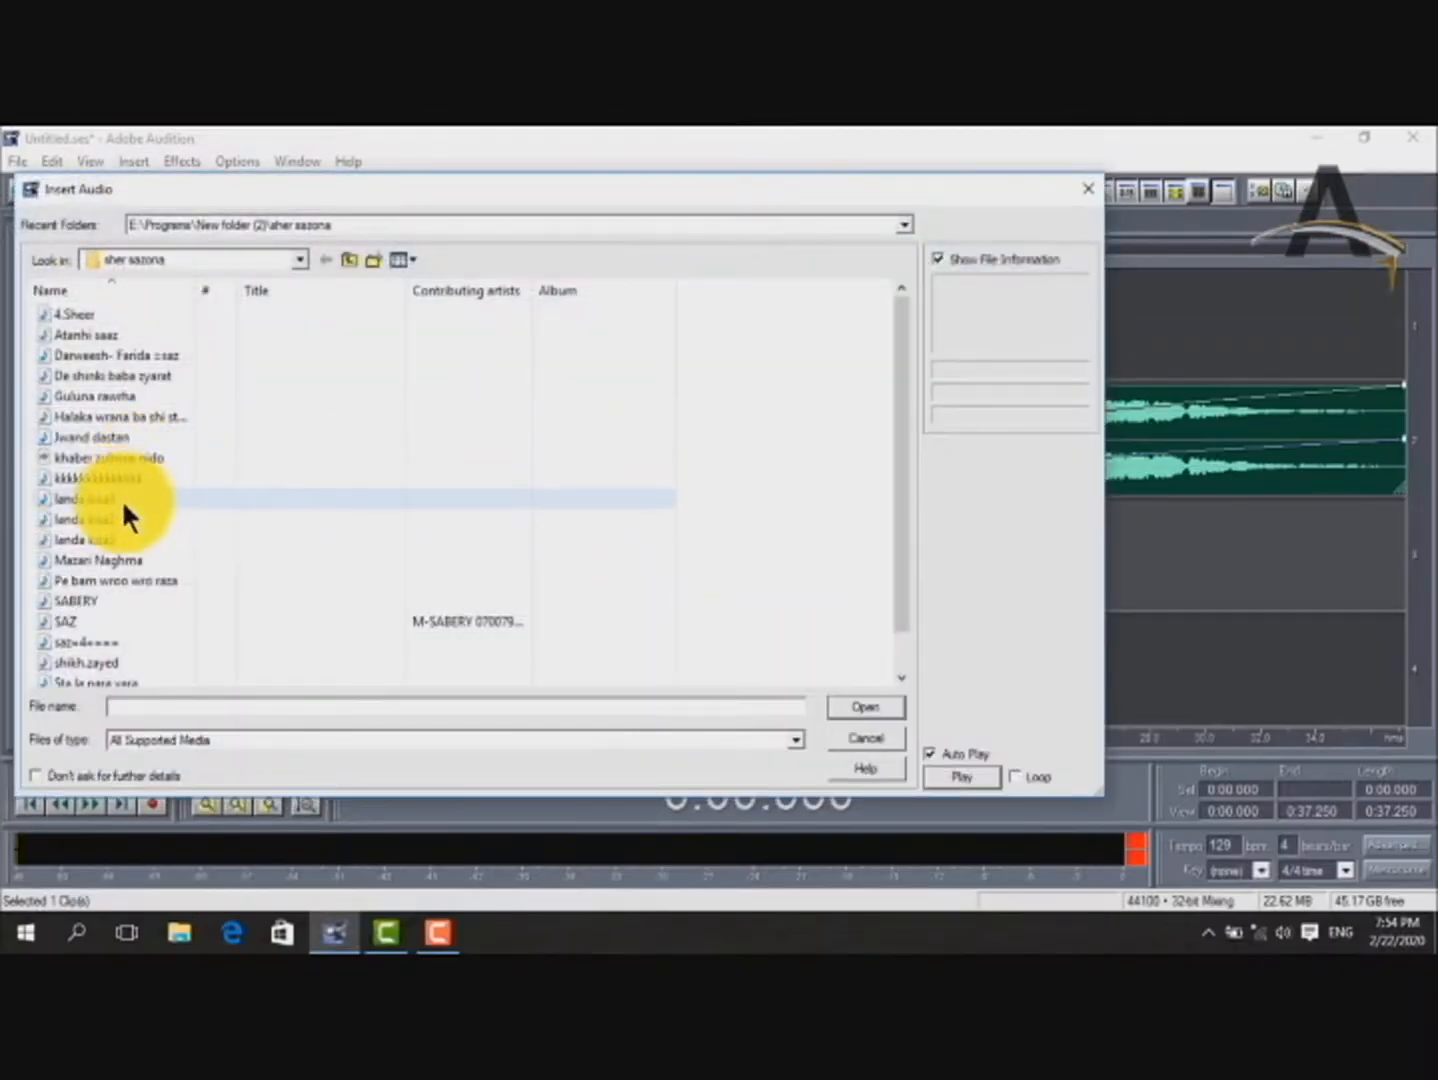
click(296, 258)
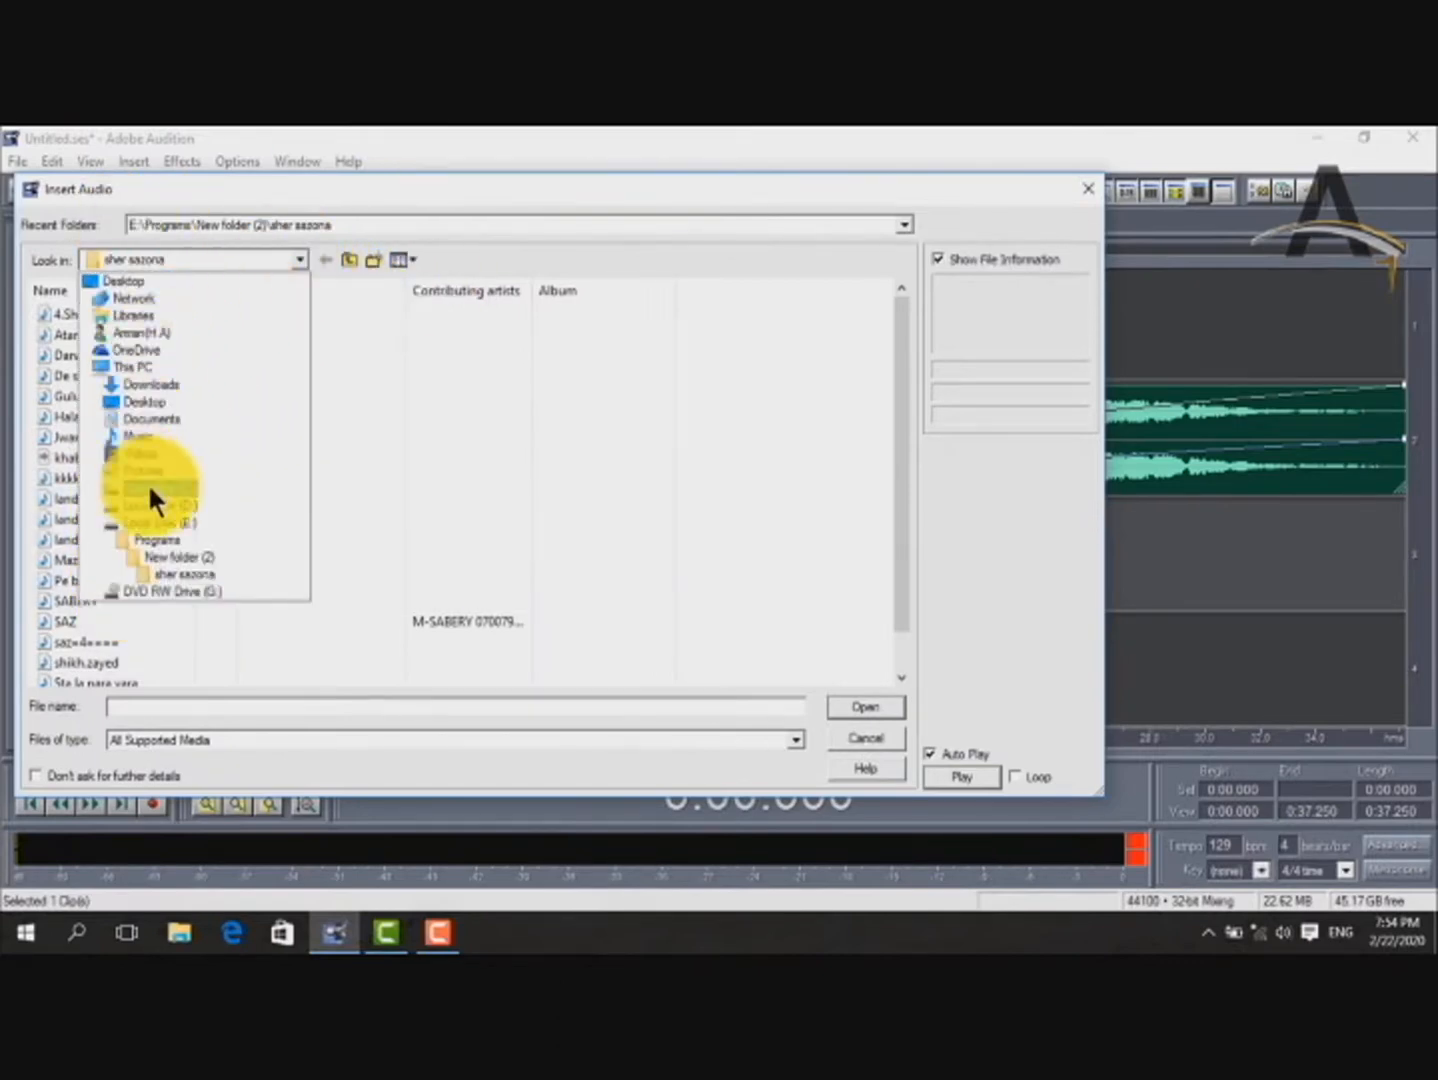
click(155, 518)
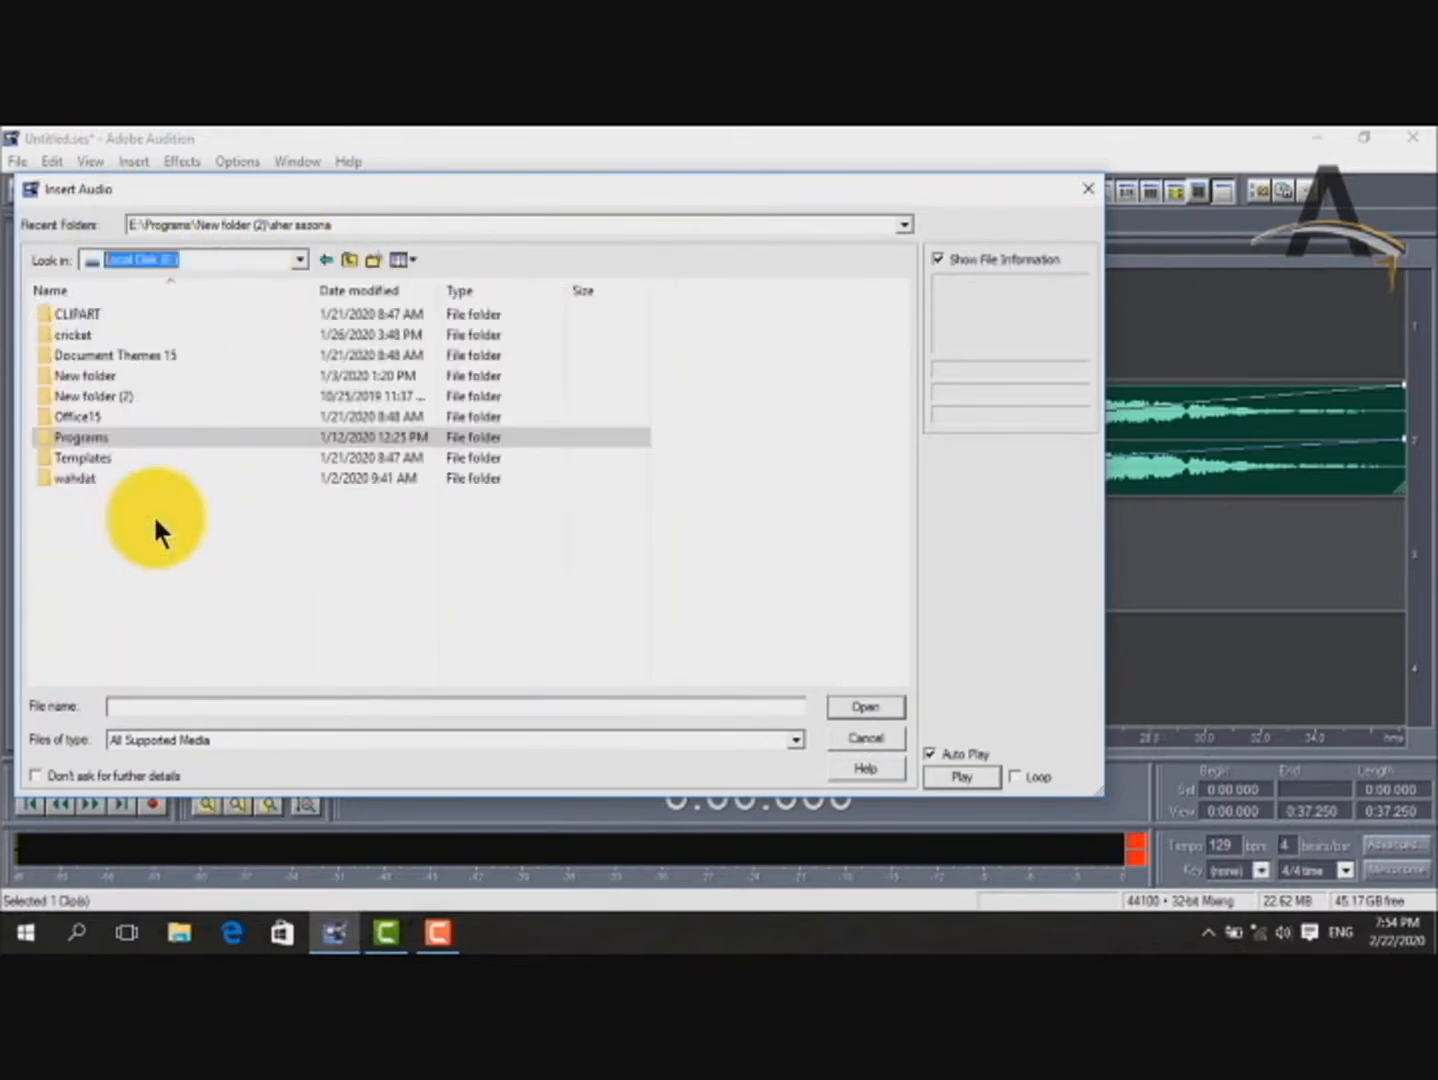
double_click(168, 435)
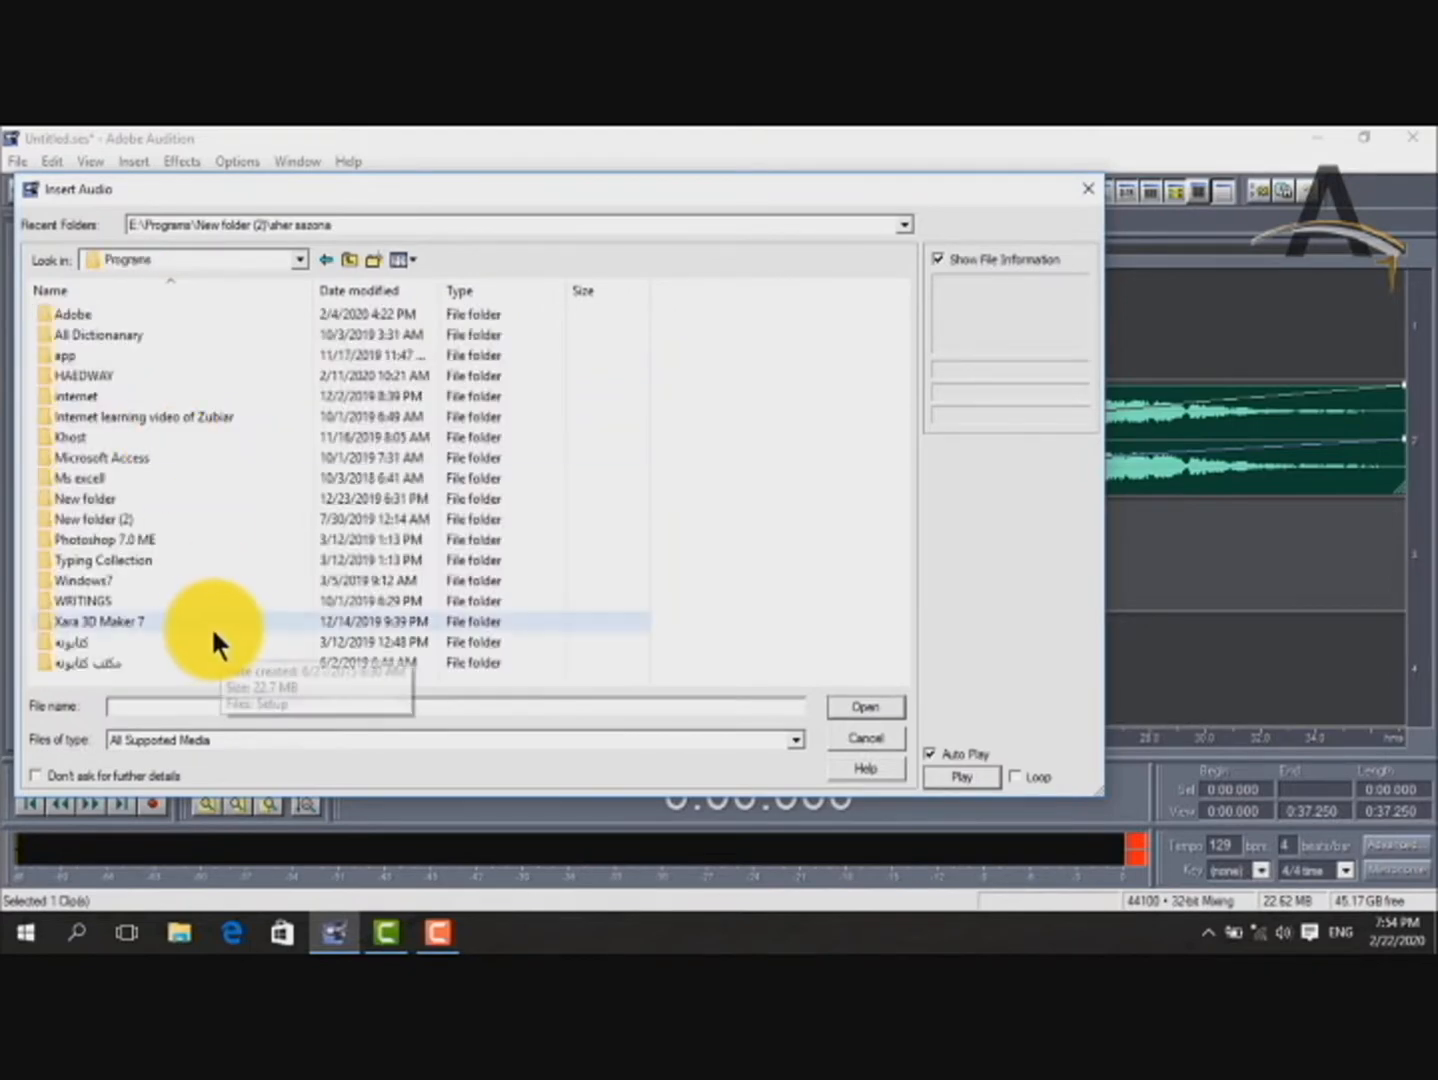
double_click(95, 499)
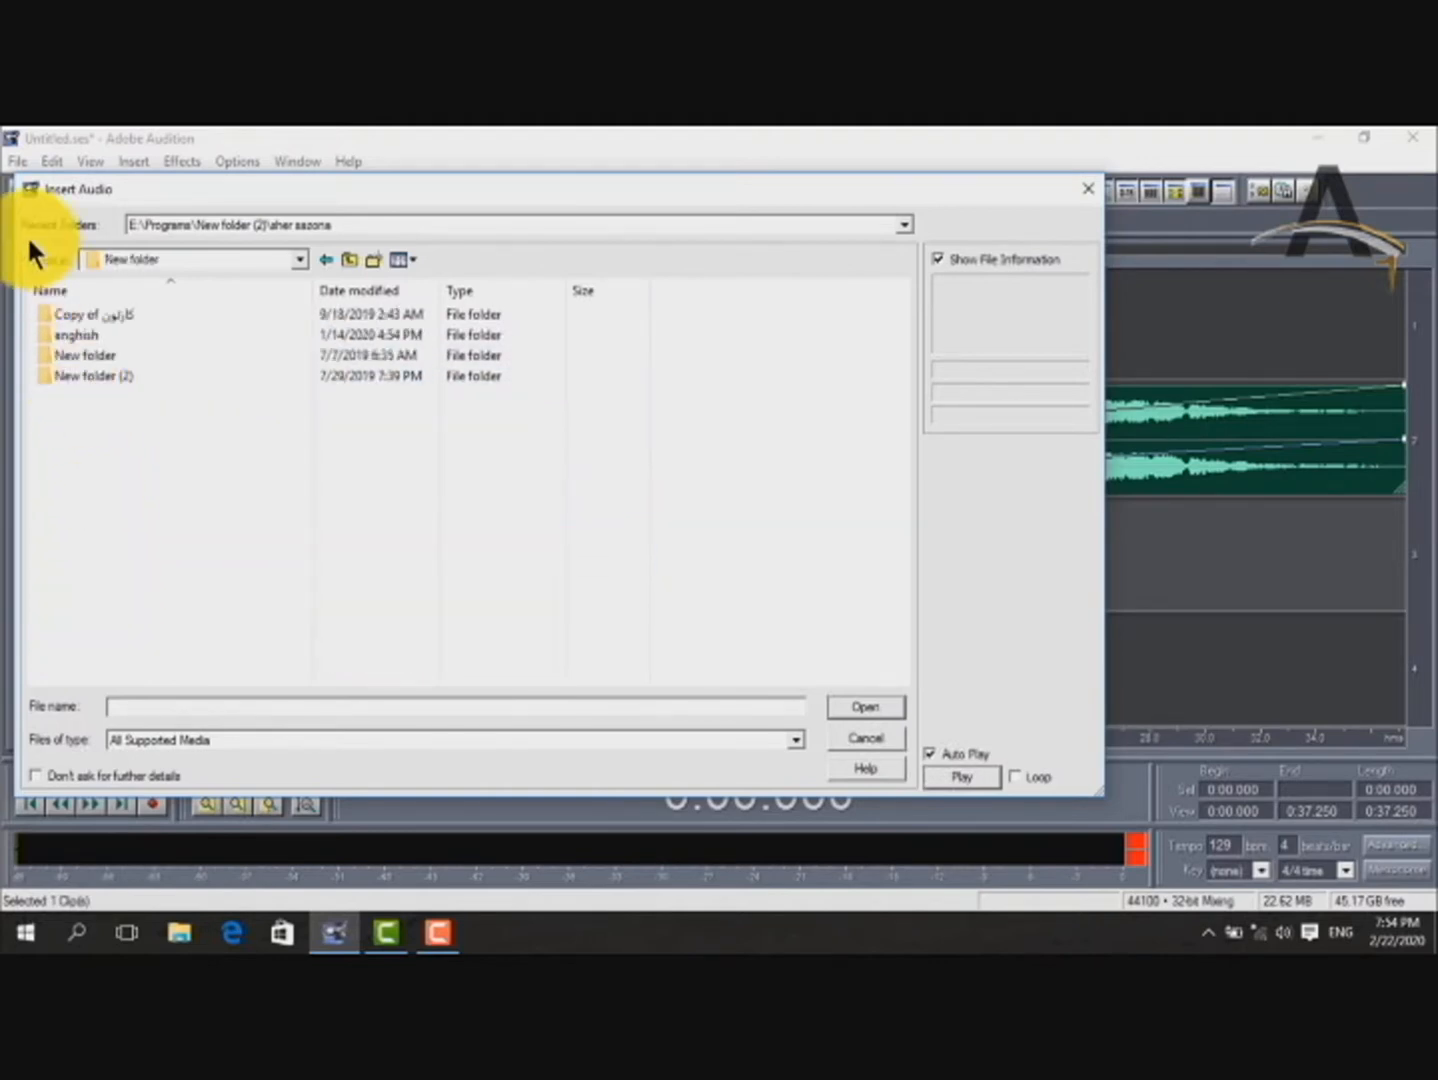
click(326, 260)
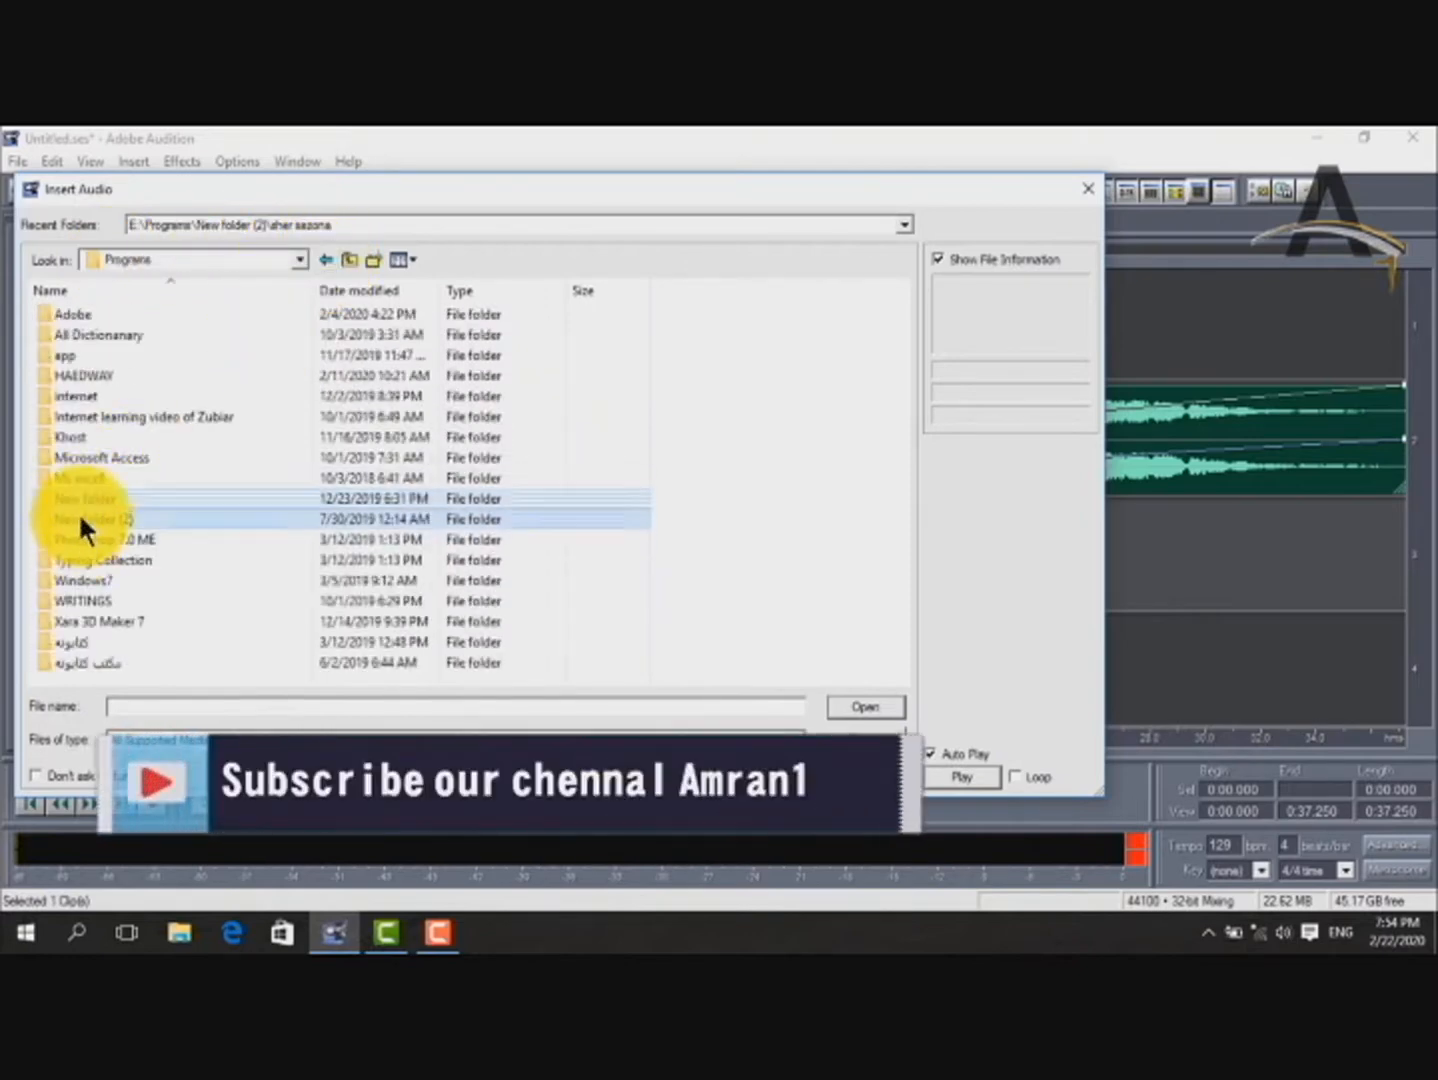
double_click(80, 520)
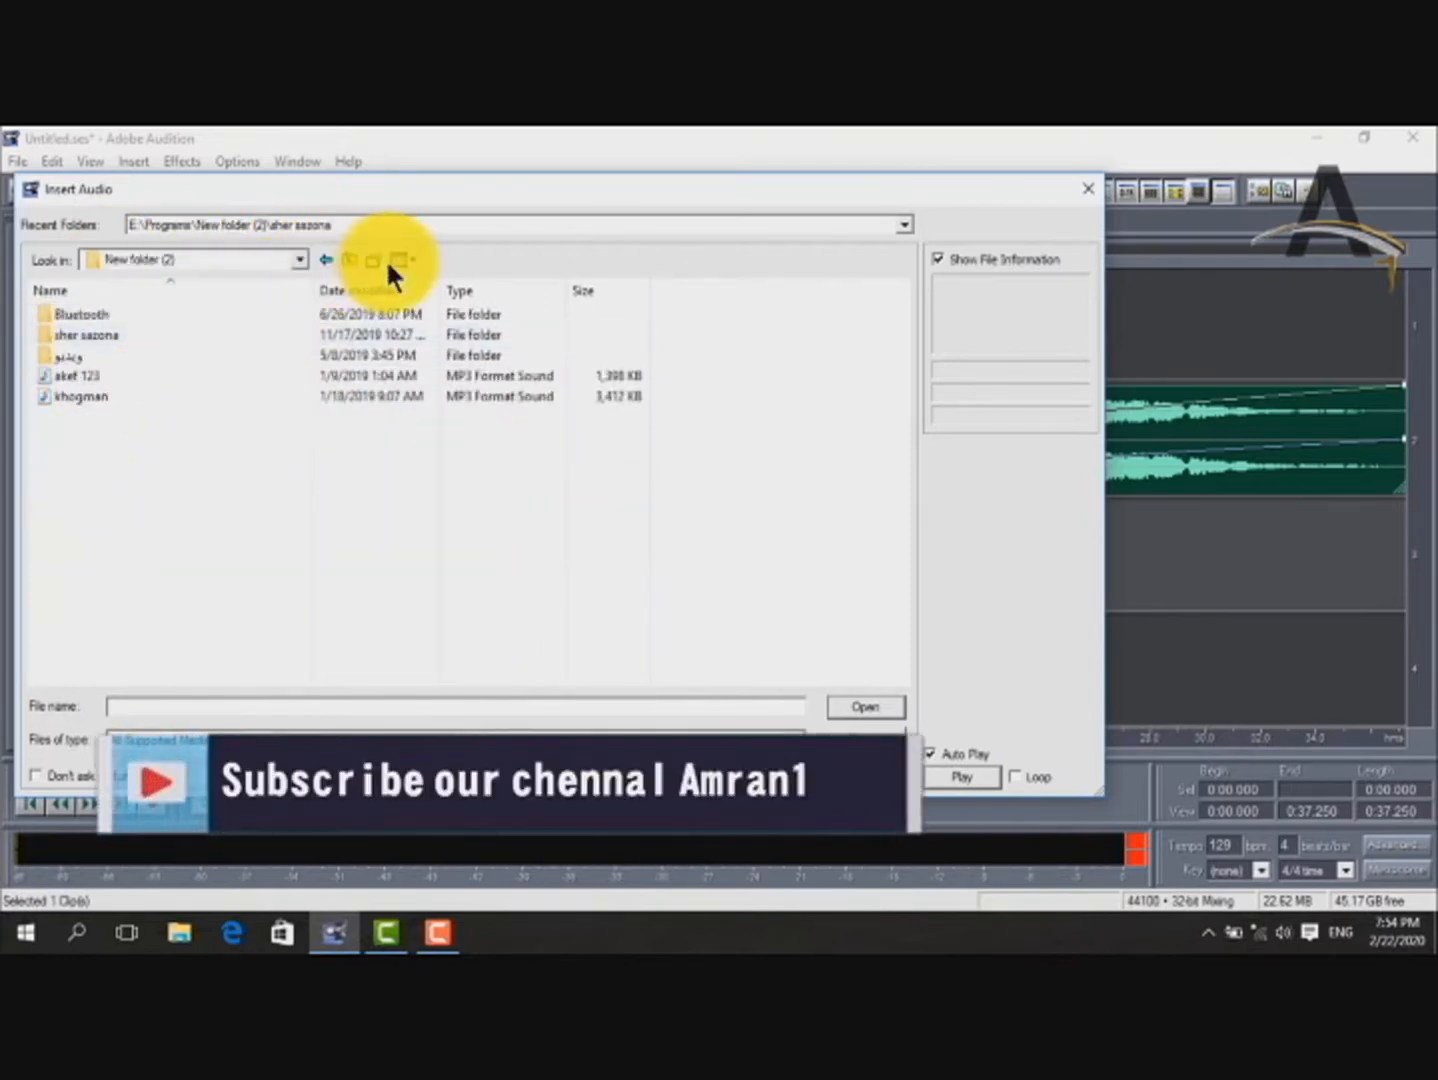
double_click(133, 334)
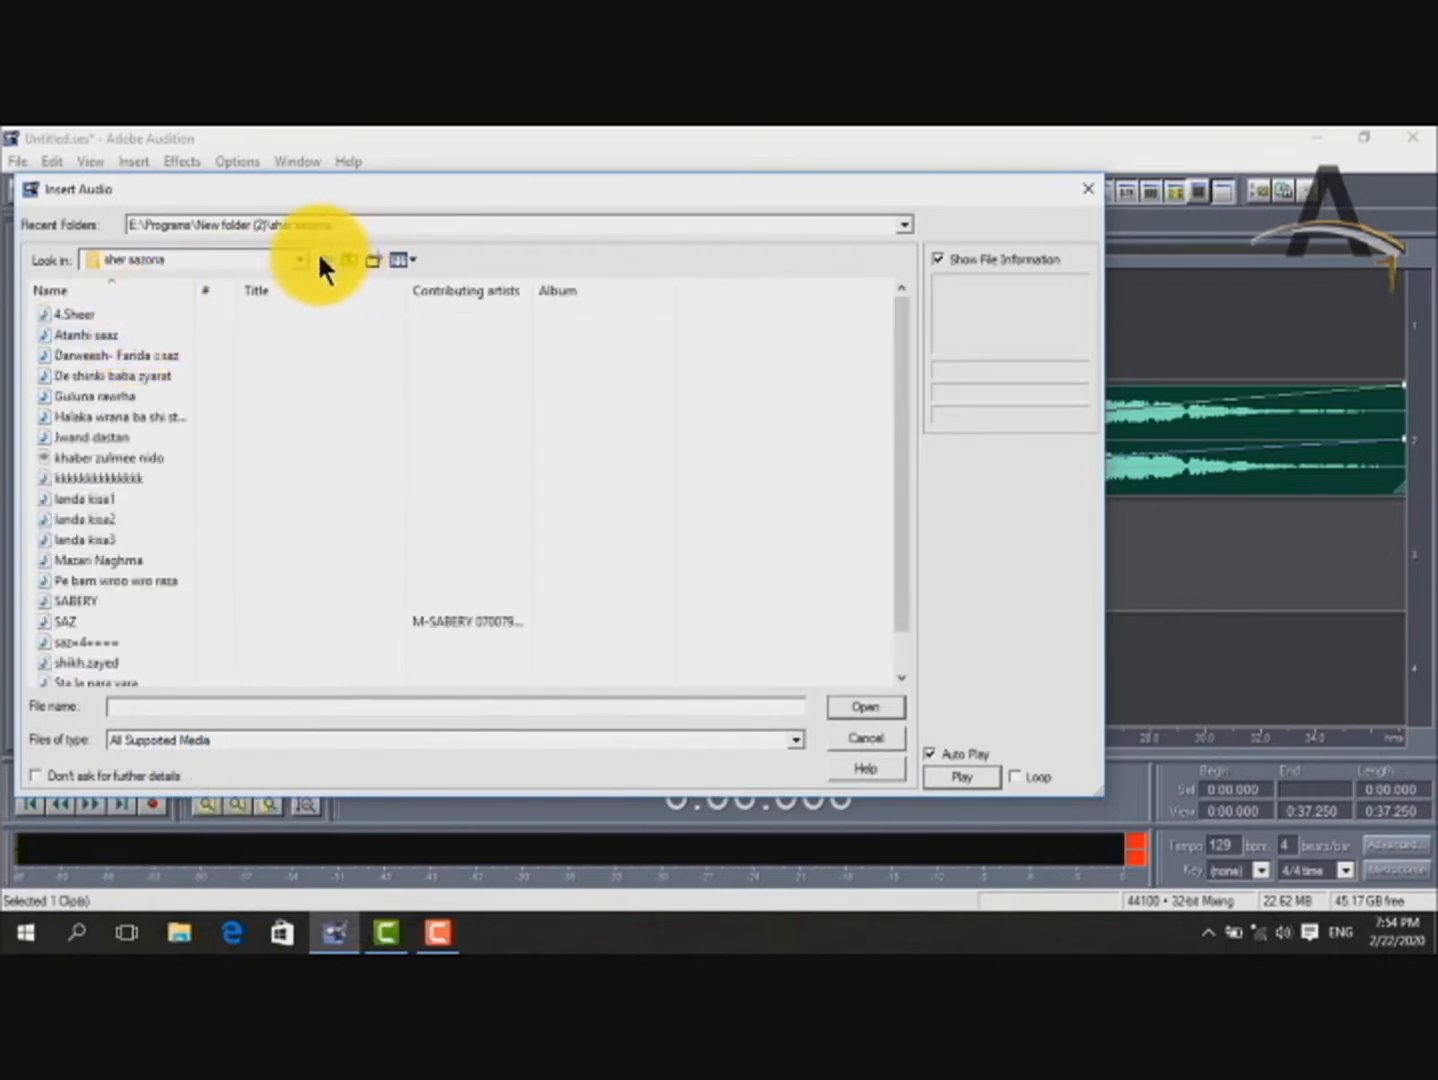
click(321, 262)
double_click(163, 310)
double_click(163, 310)
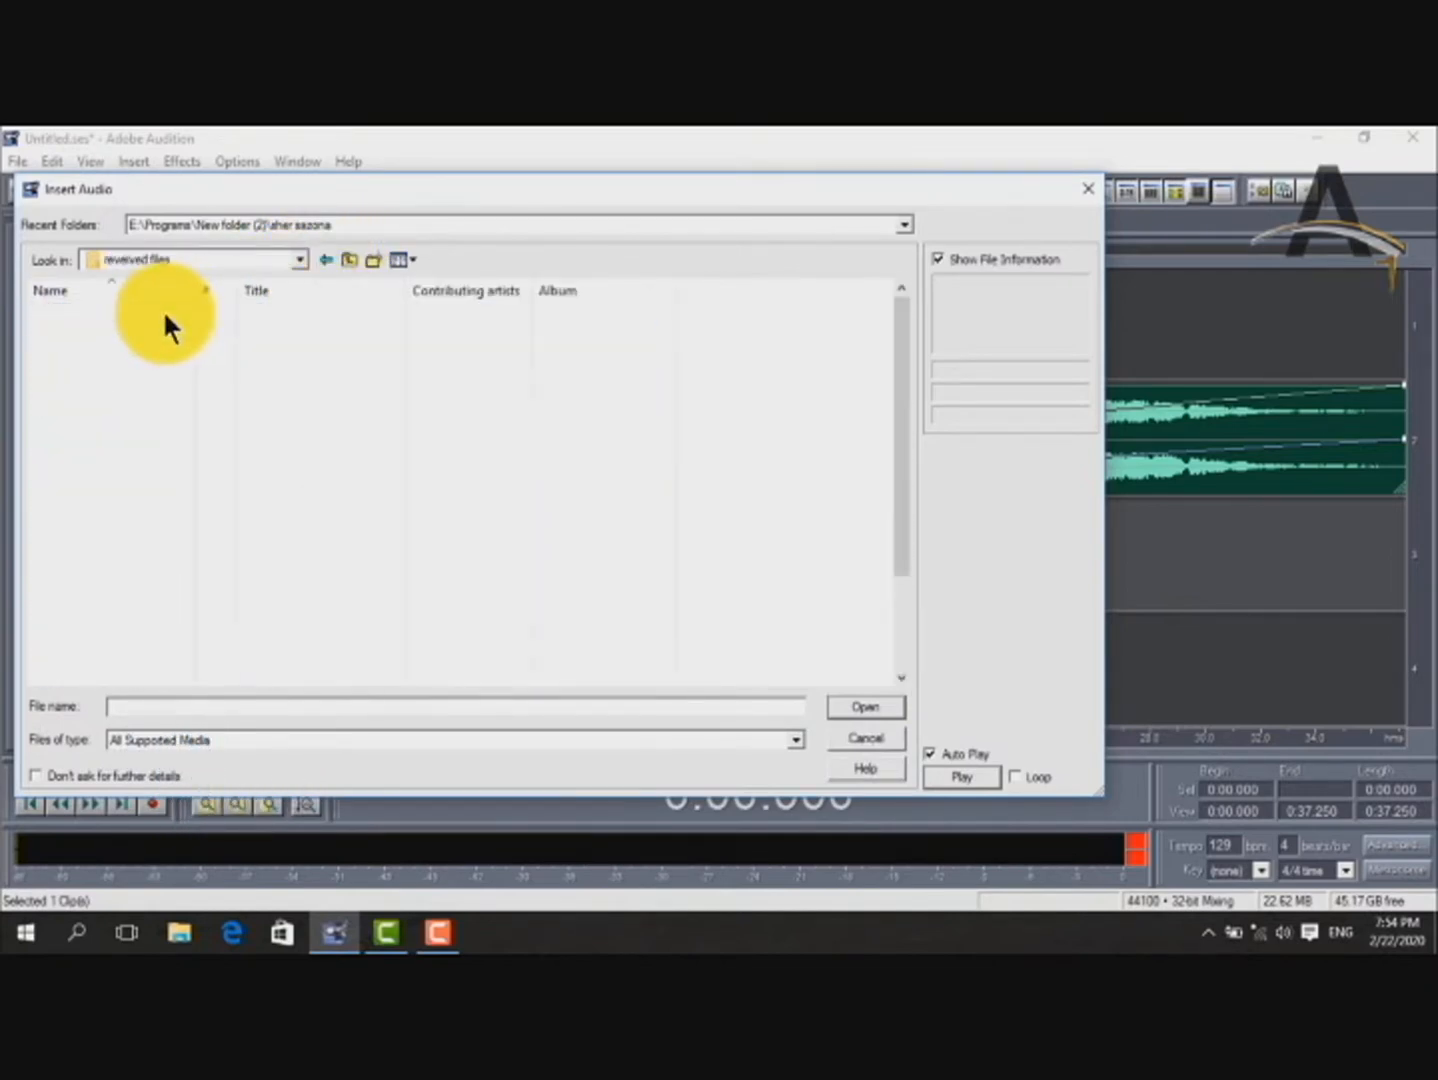
Preview the JTP, khost and saz (1) audio files, and insert khost on track 3.
click(177, 352)
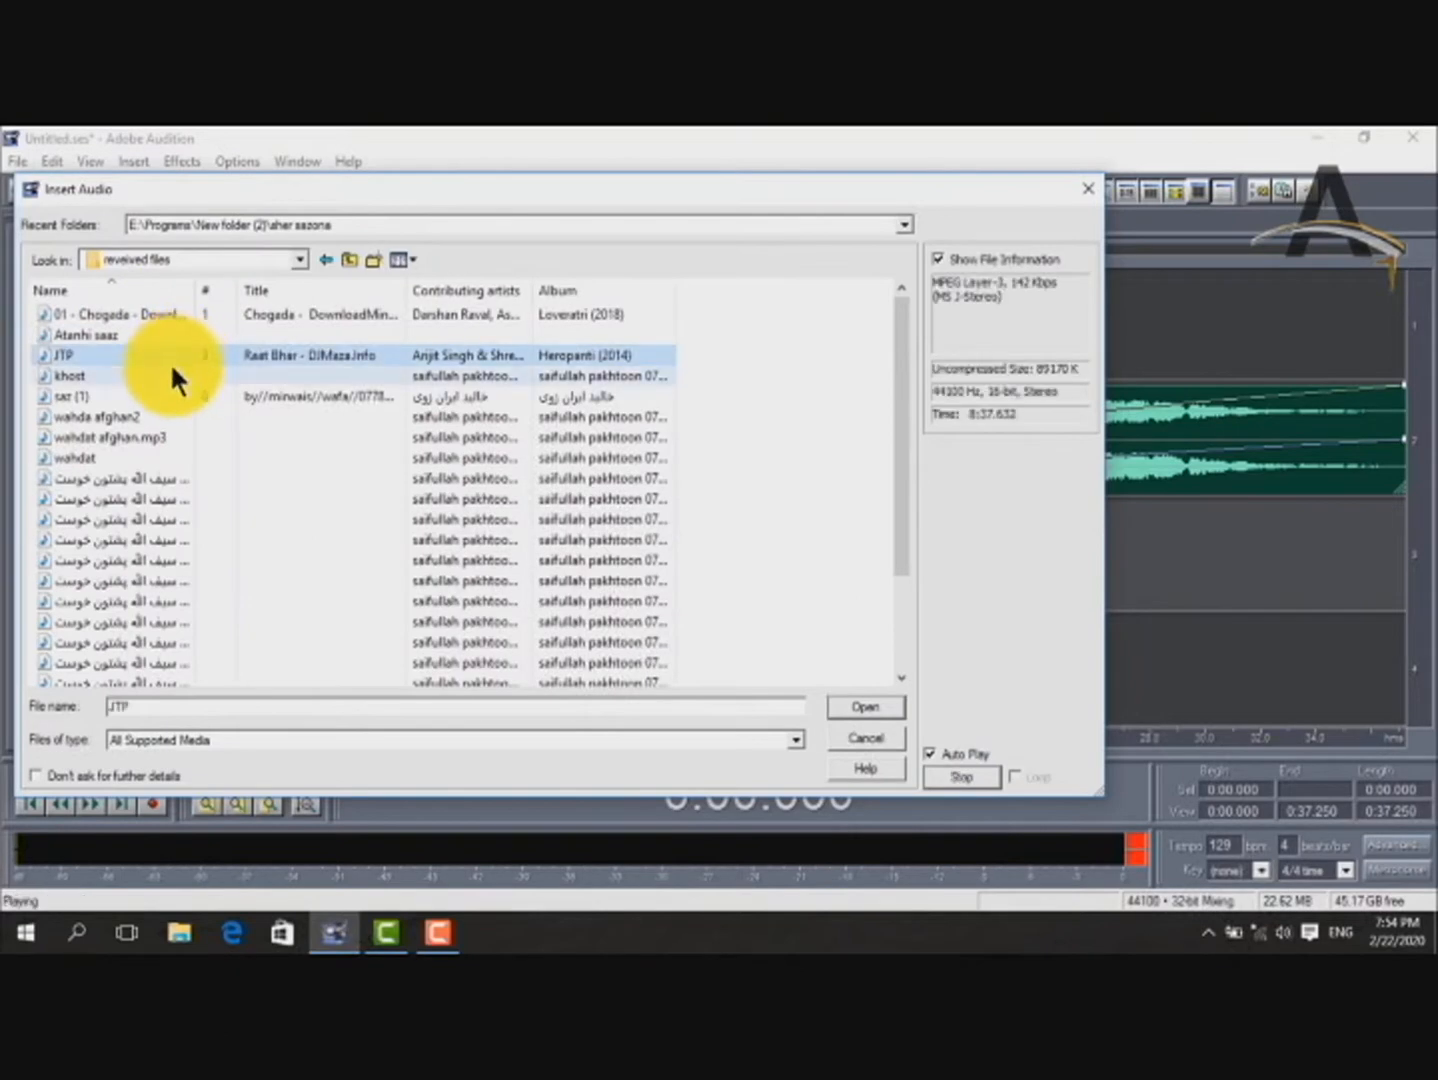
click(171, 373)
click(165, 397)
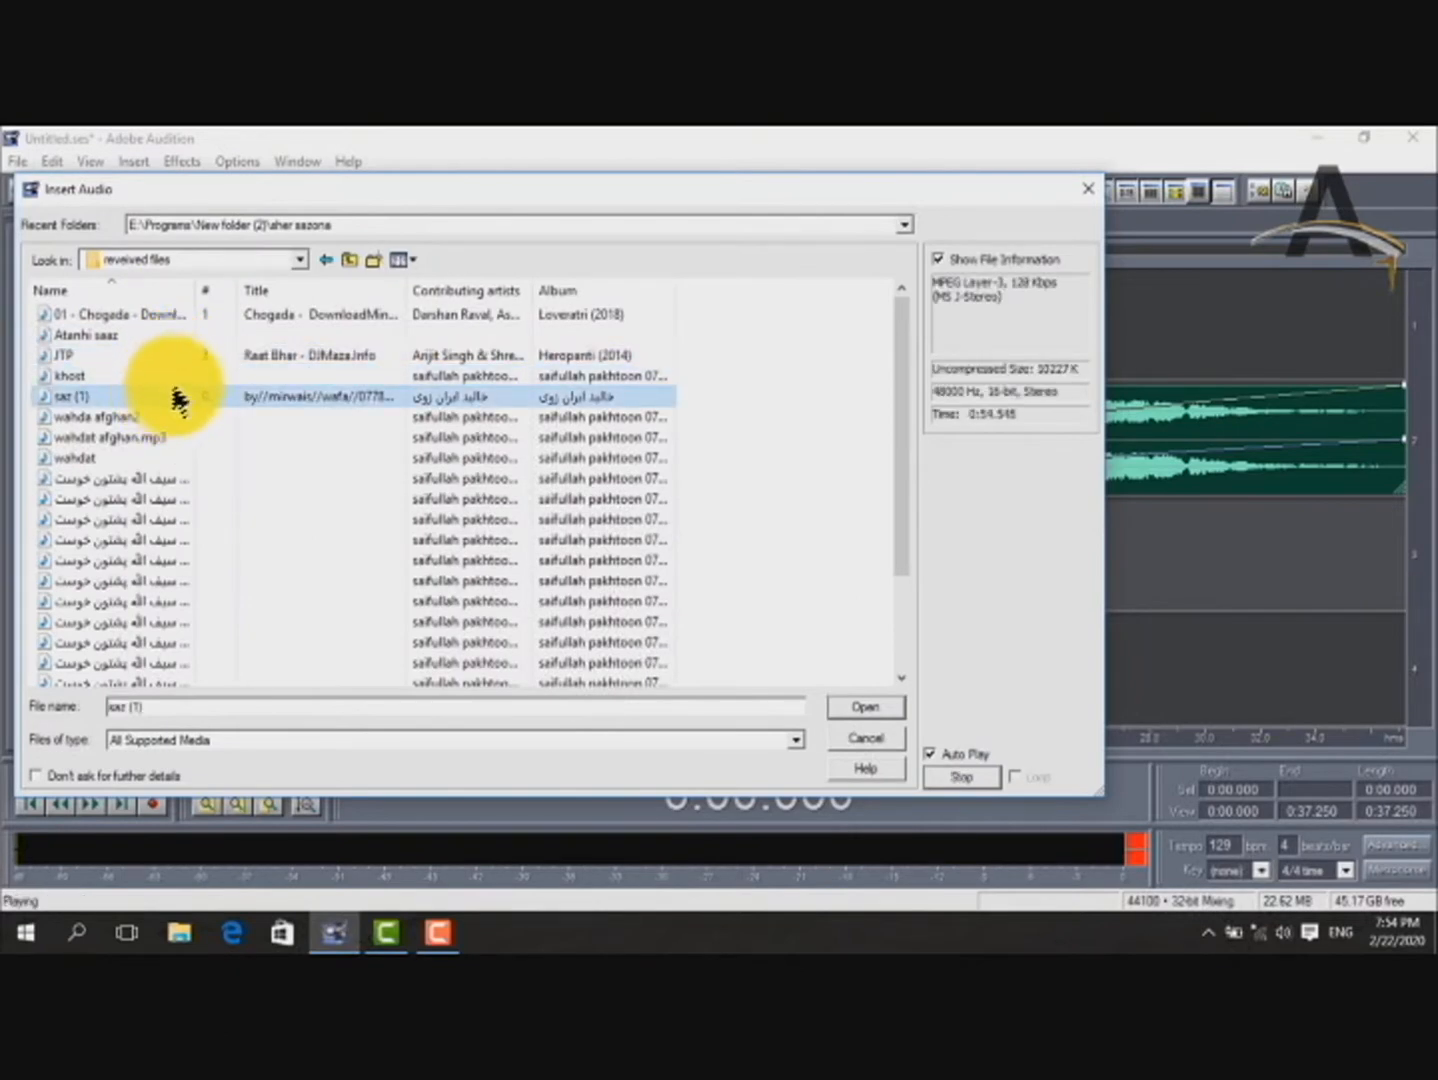
click(176, 377)
click(861, 710)
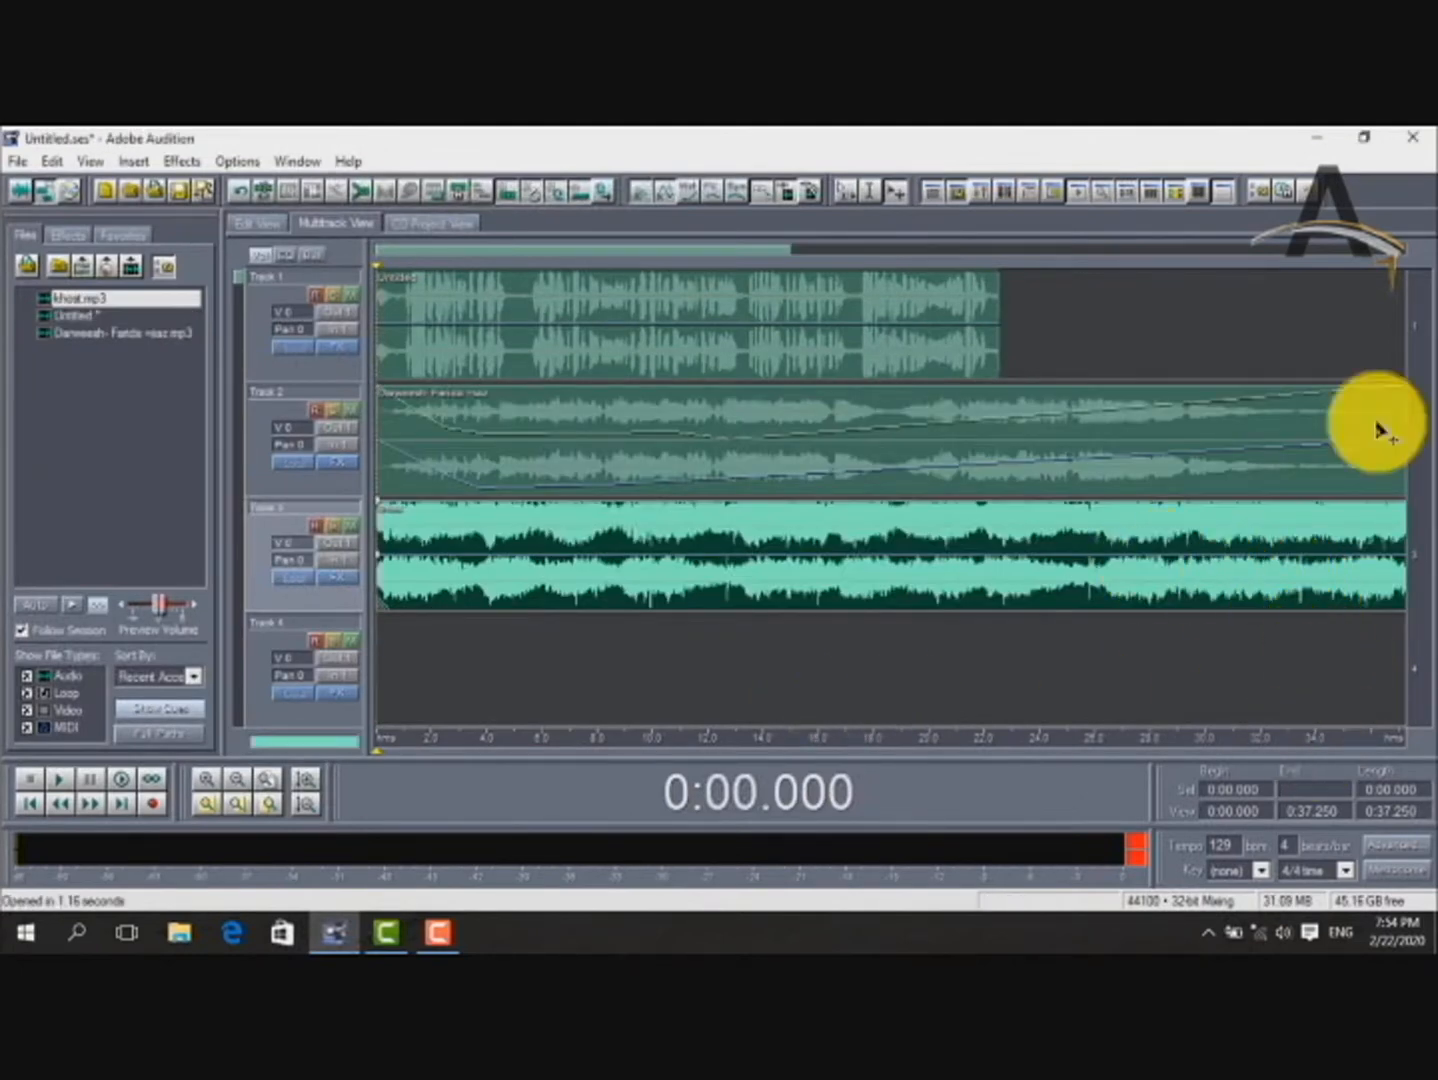
Trim the khost clip on track 3 to the first pause in the voice, from about 4.6 to 6.2 seconds.
drag(790, 255, 1162, 296)
drag(1291, 603, 620, 559)
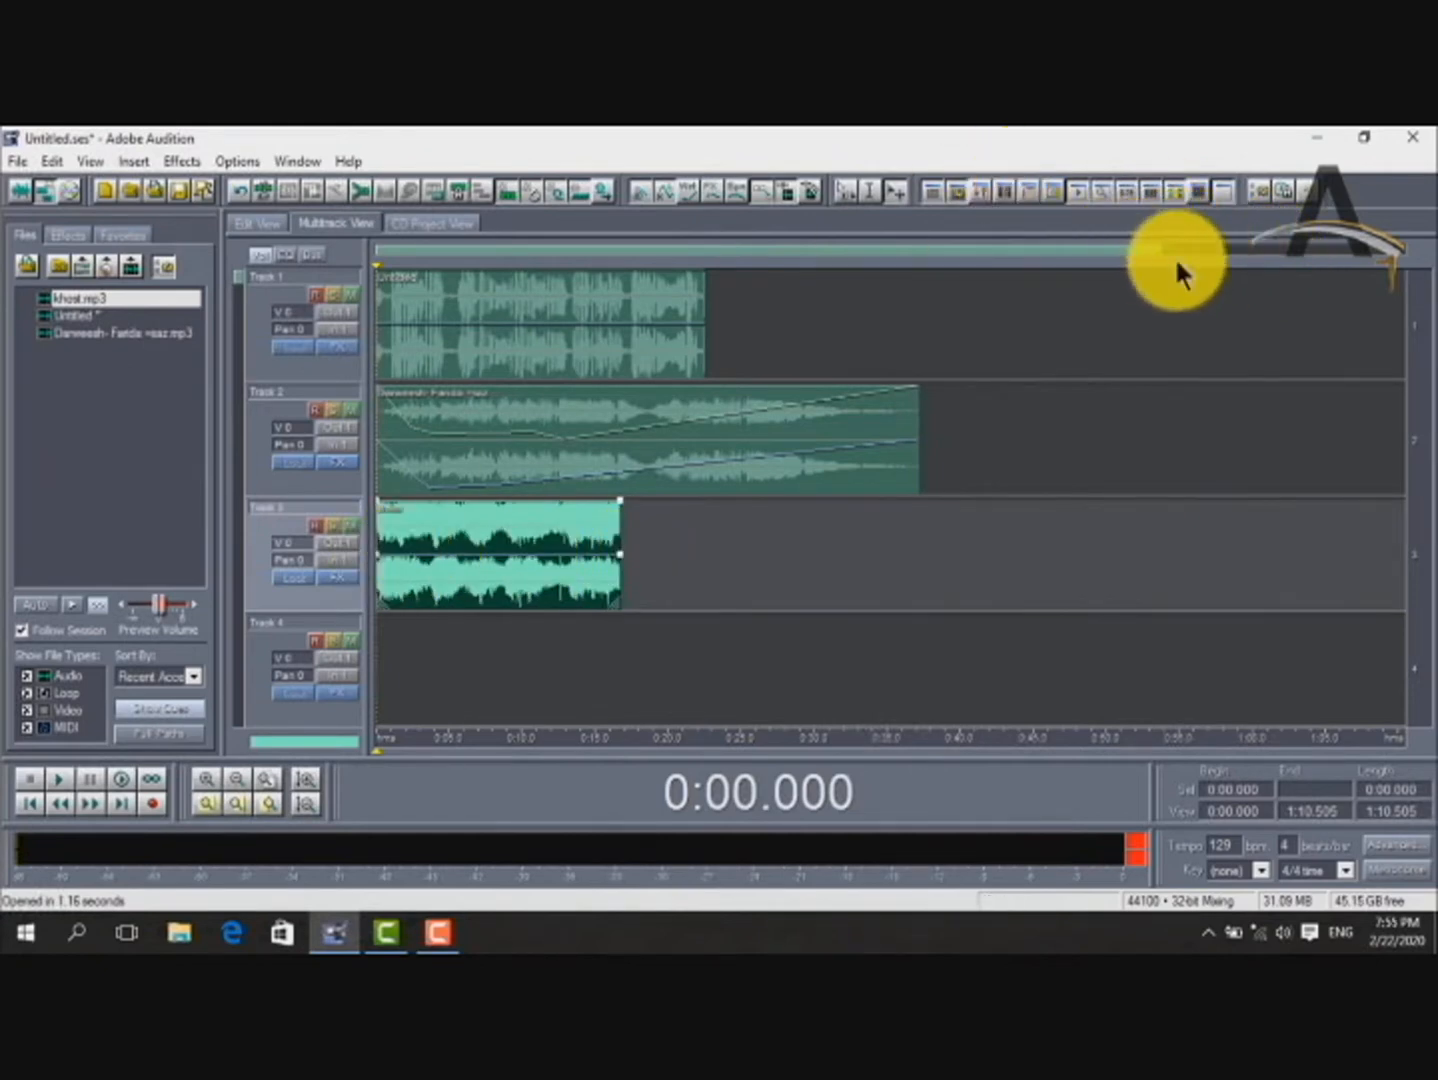
drag(1162, 262, 597, 244)
drag(449, 533, 1018, 563)
drag(1123, 578, 632, 579)
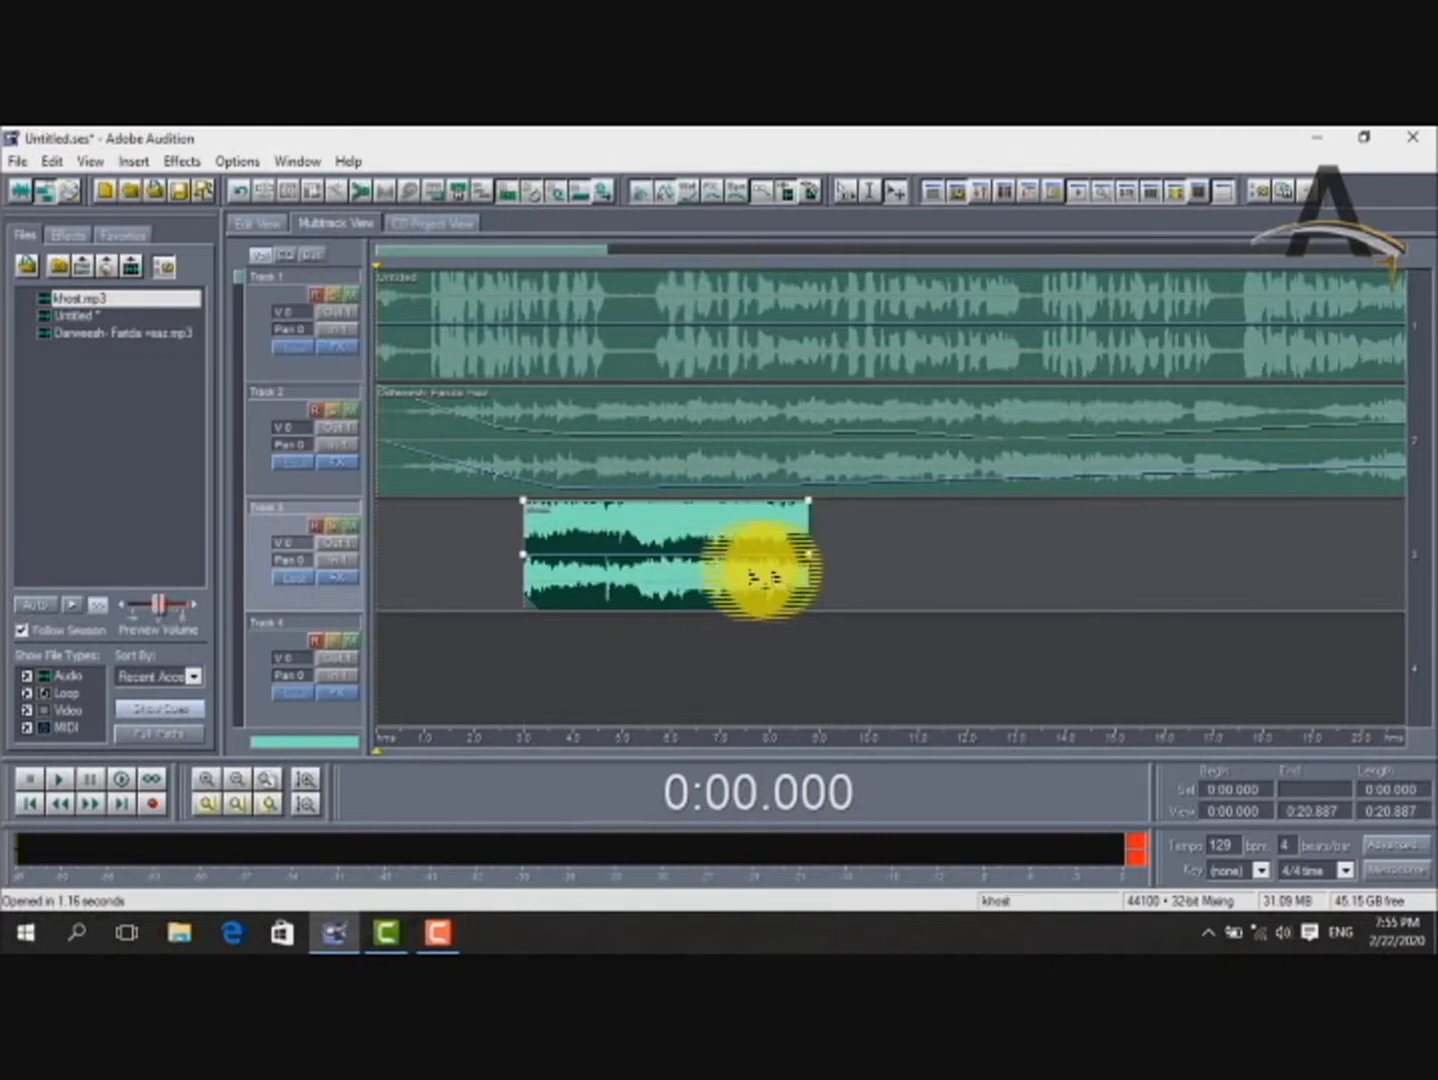
drag(807, 587, 689, 578)
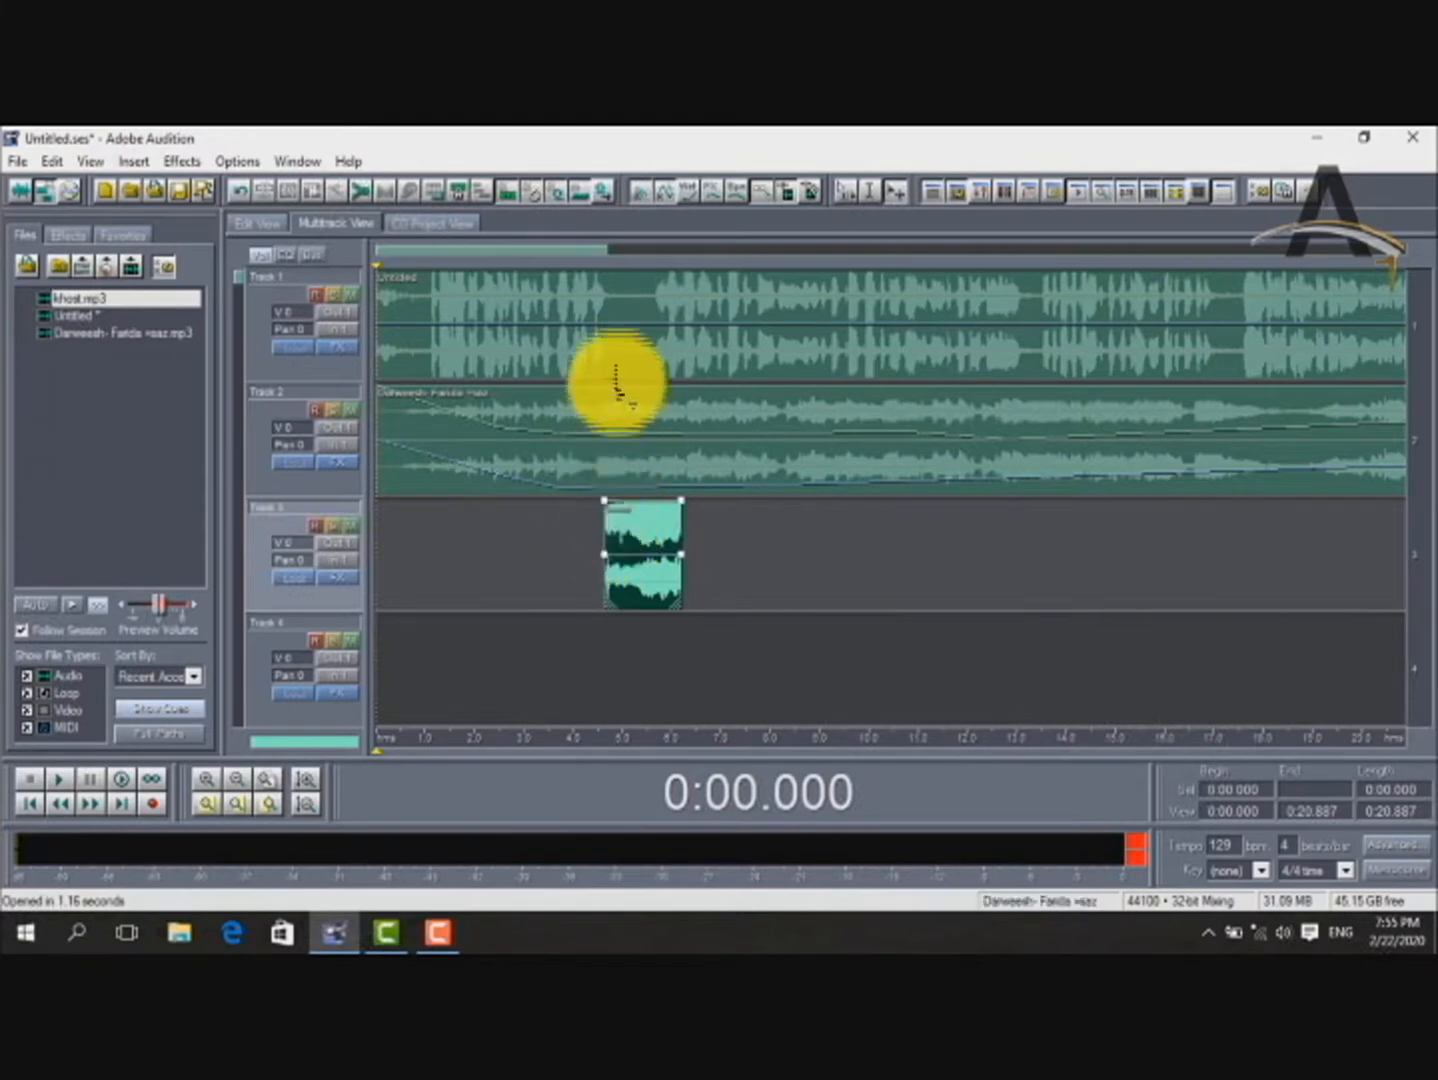
click(625, 343)
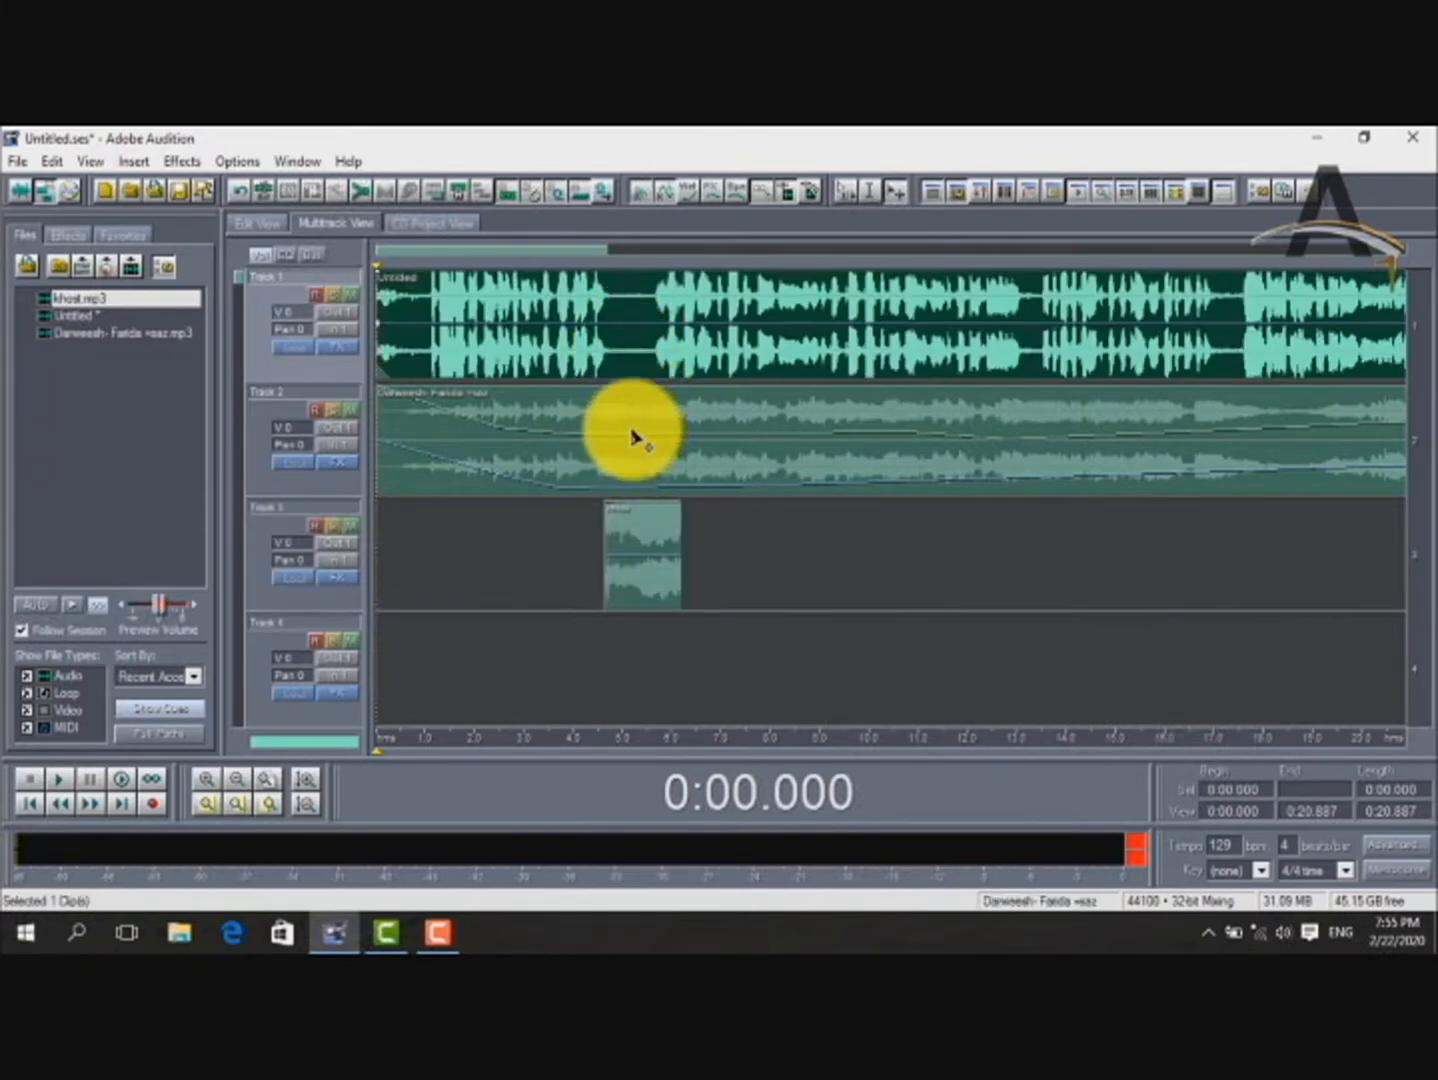
Shape the khost clip's volume and pan envelopes so both rise at the clip's start and drop at its end.
click(648, 577)
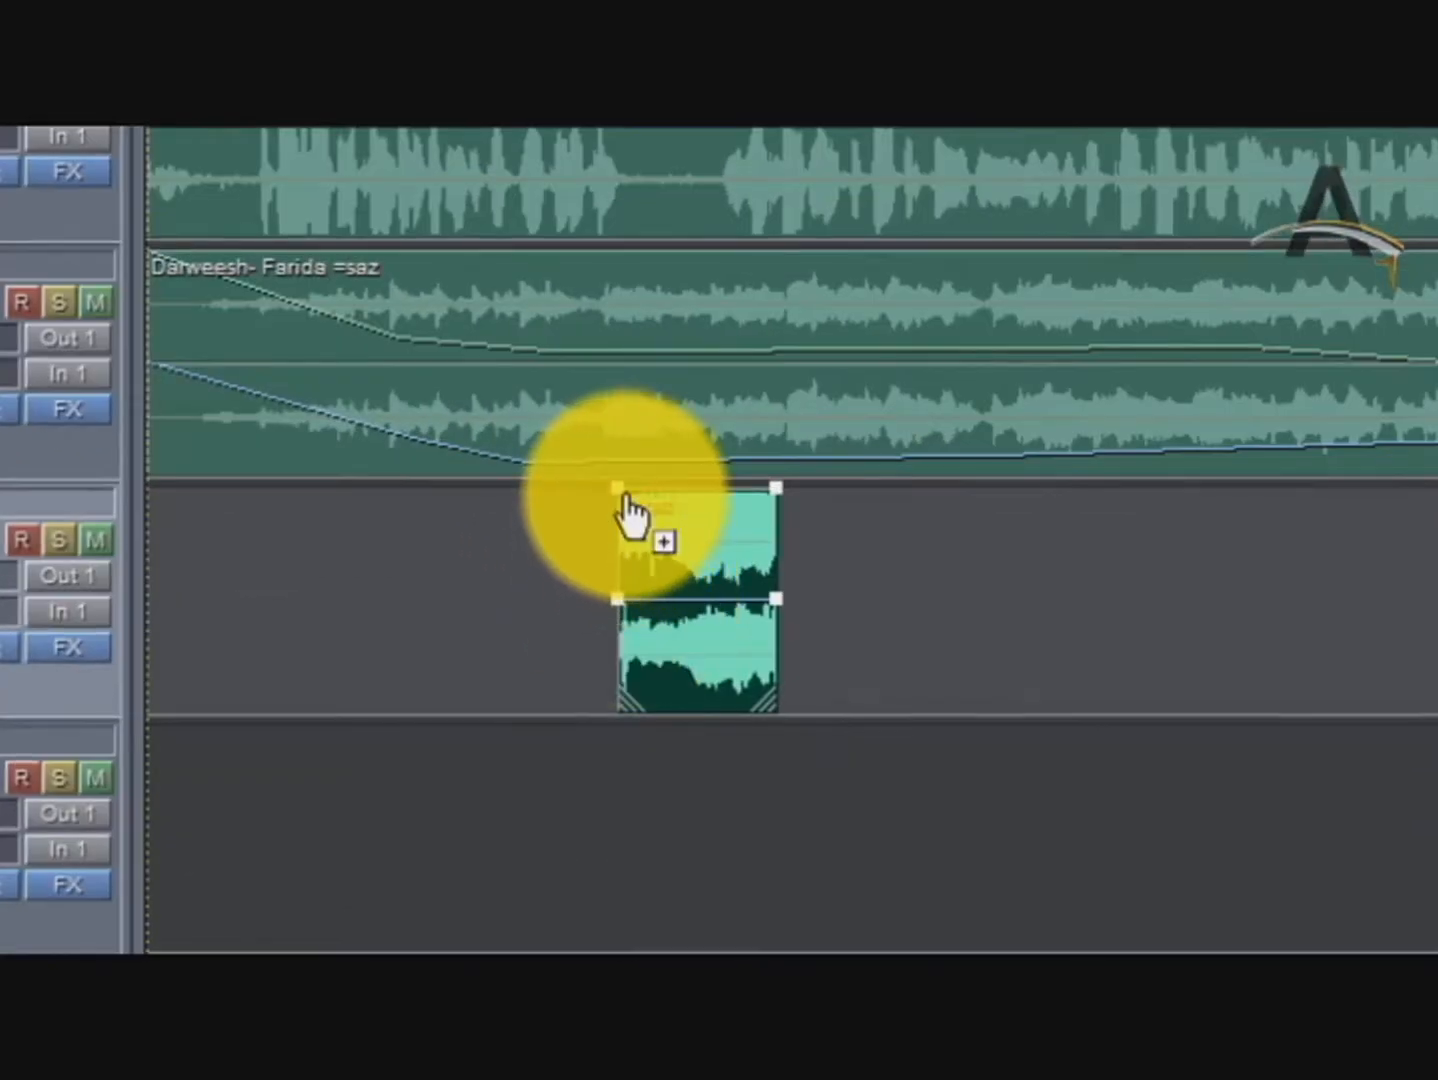
drag(623, 490, 658, 515)
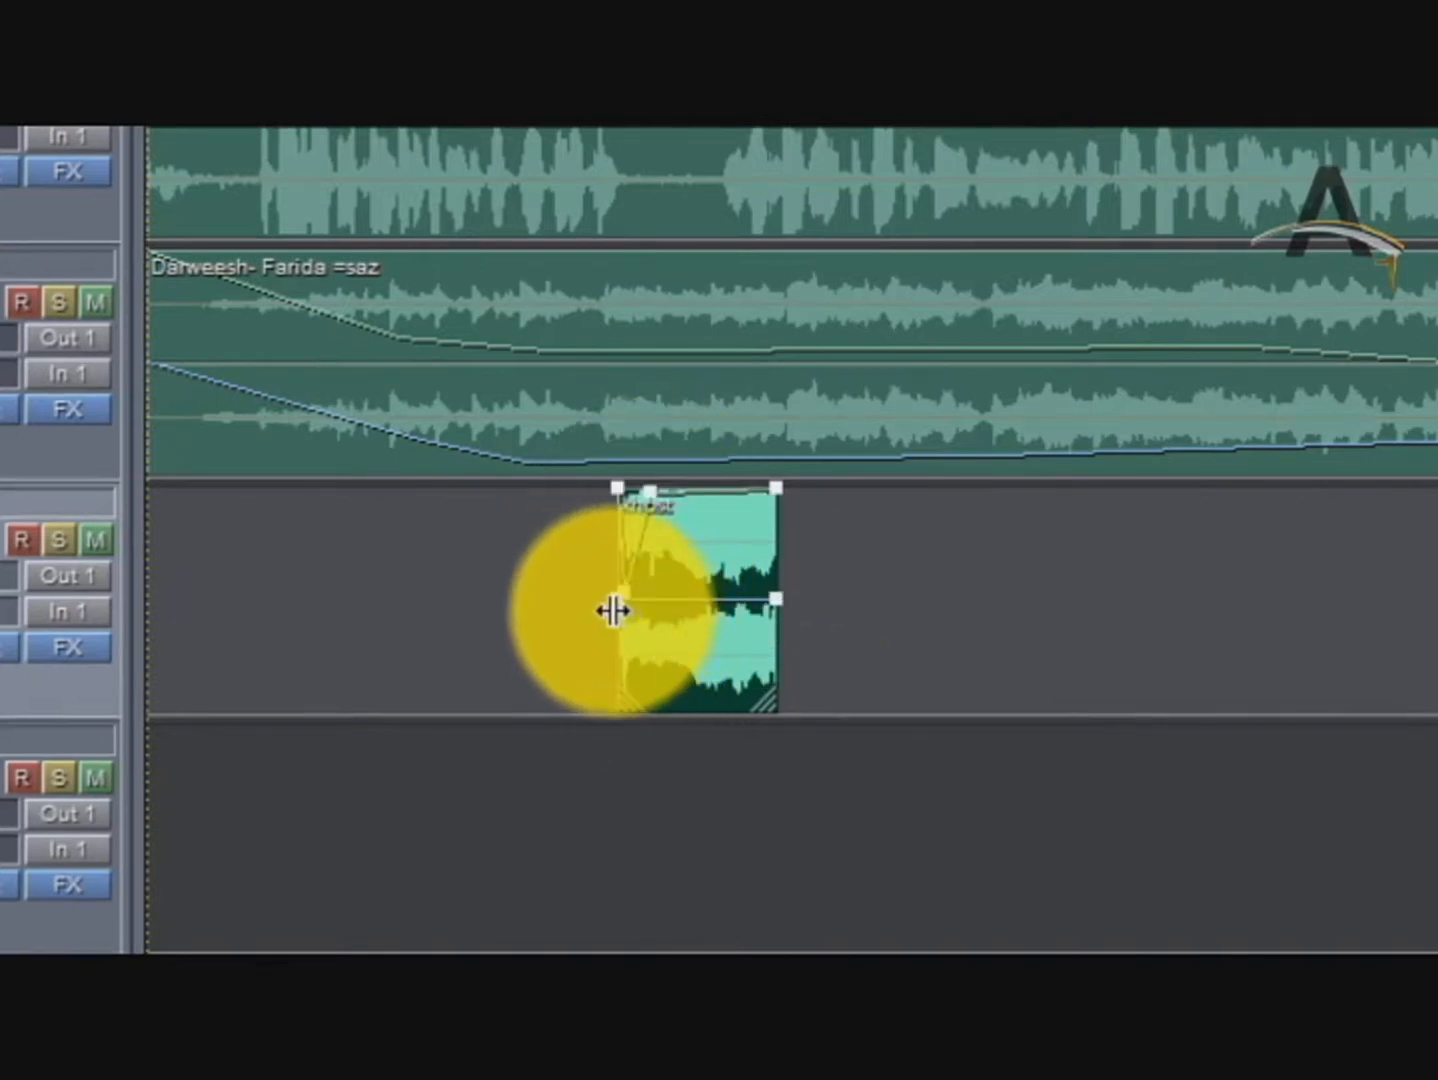
drag(622, 606, 640, 689)
drag(636, 695, 671, 625)
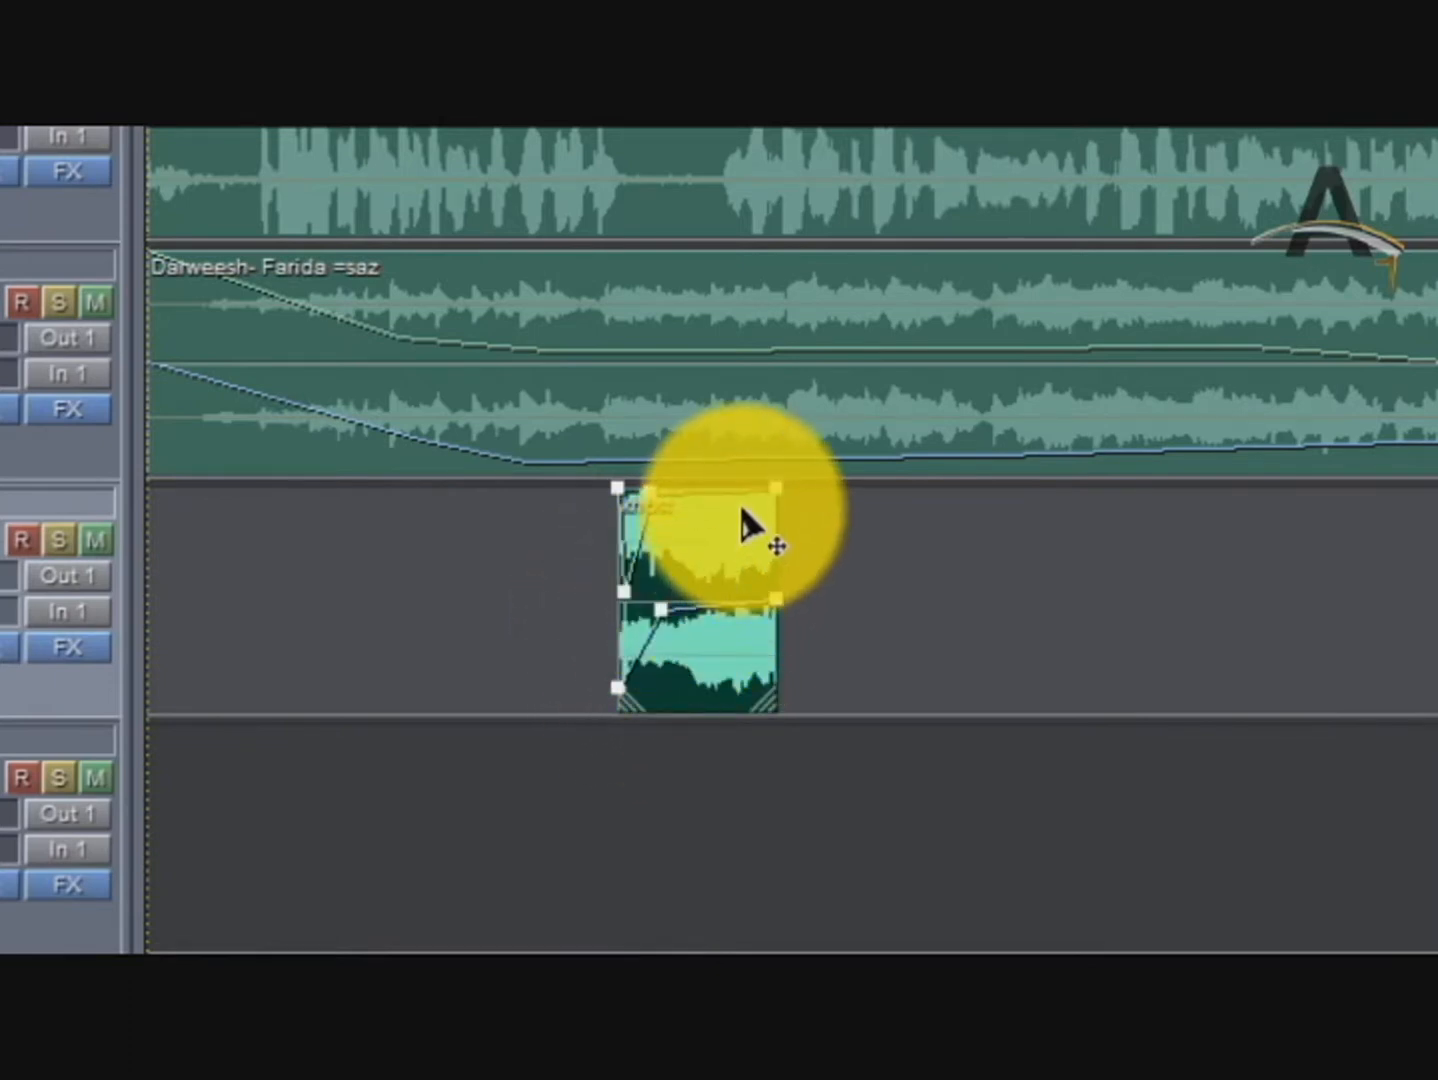
drag(767, 514, 760, 708)
click(750, 605)
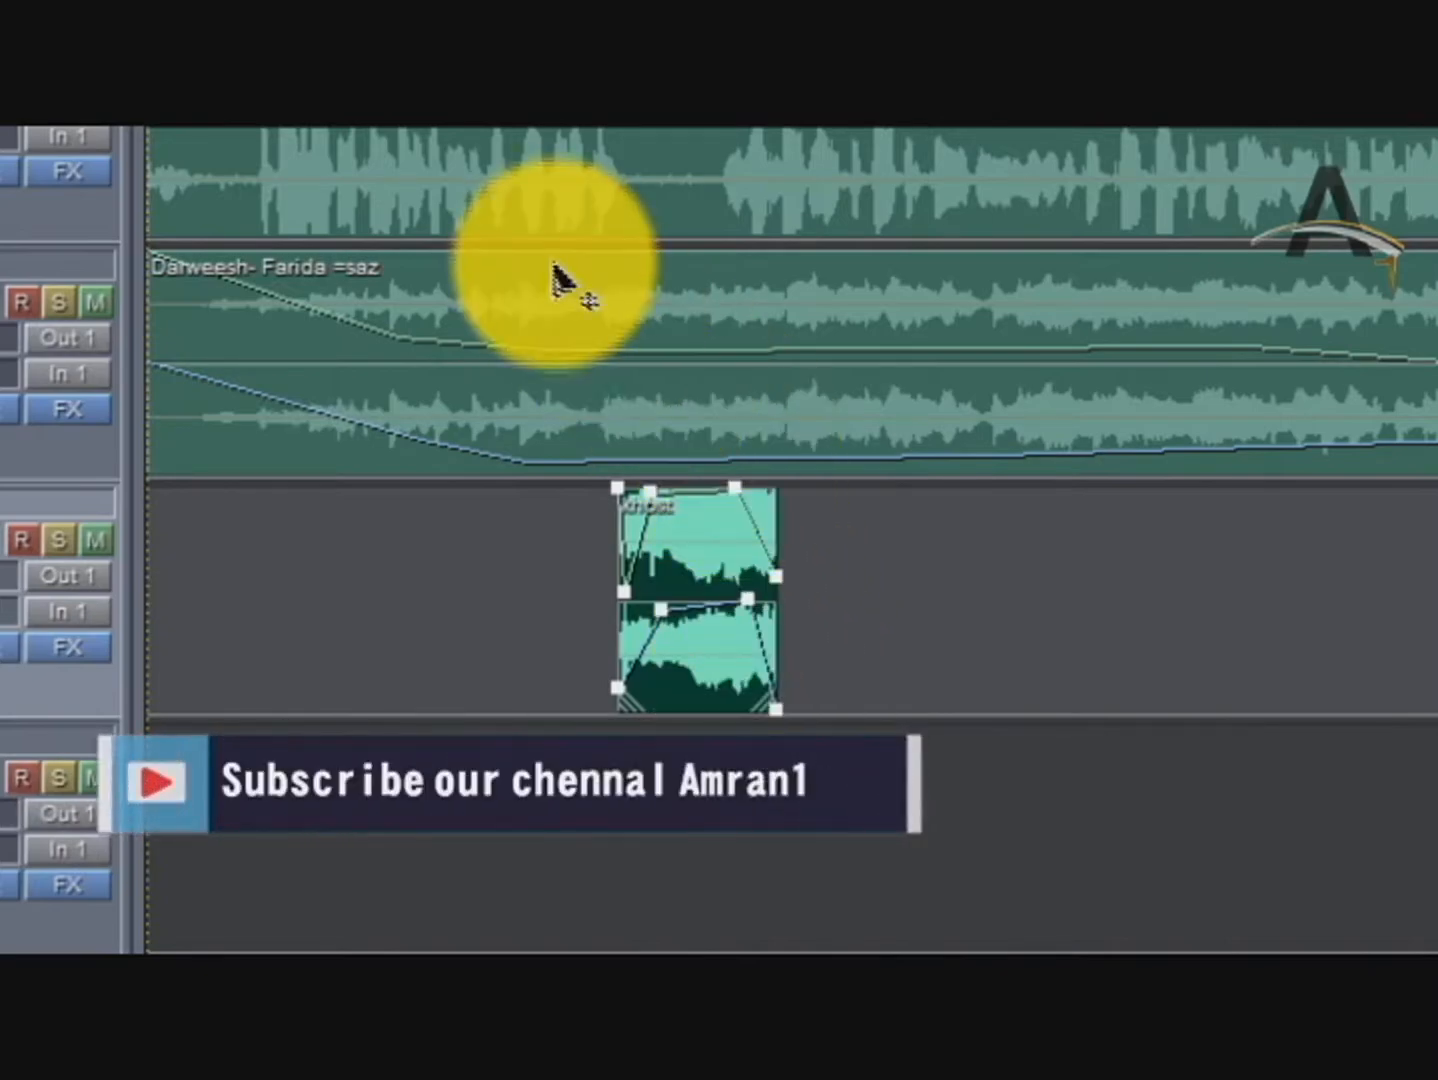
Play the session from the start to hear the khost clip in the voice pause, and stop playback.
key(space)
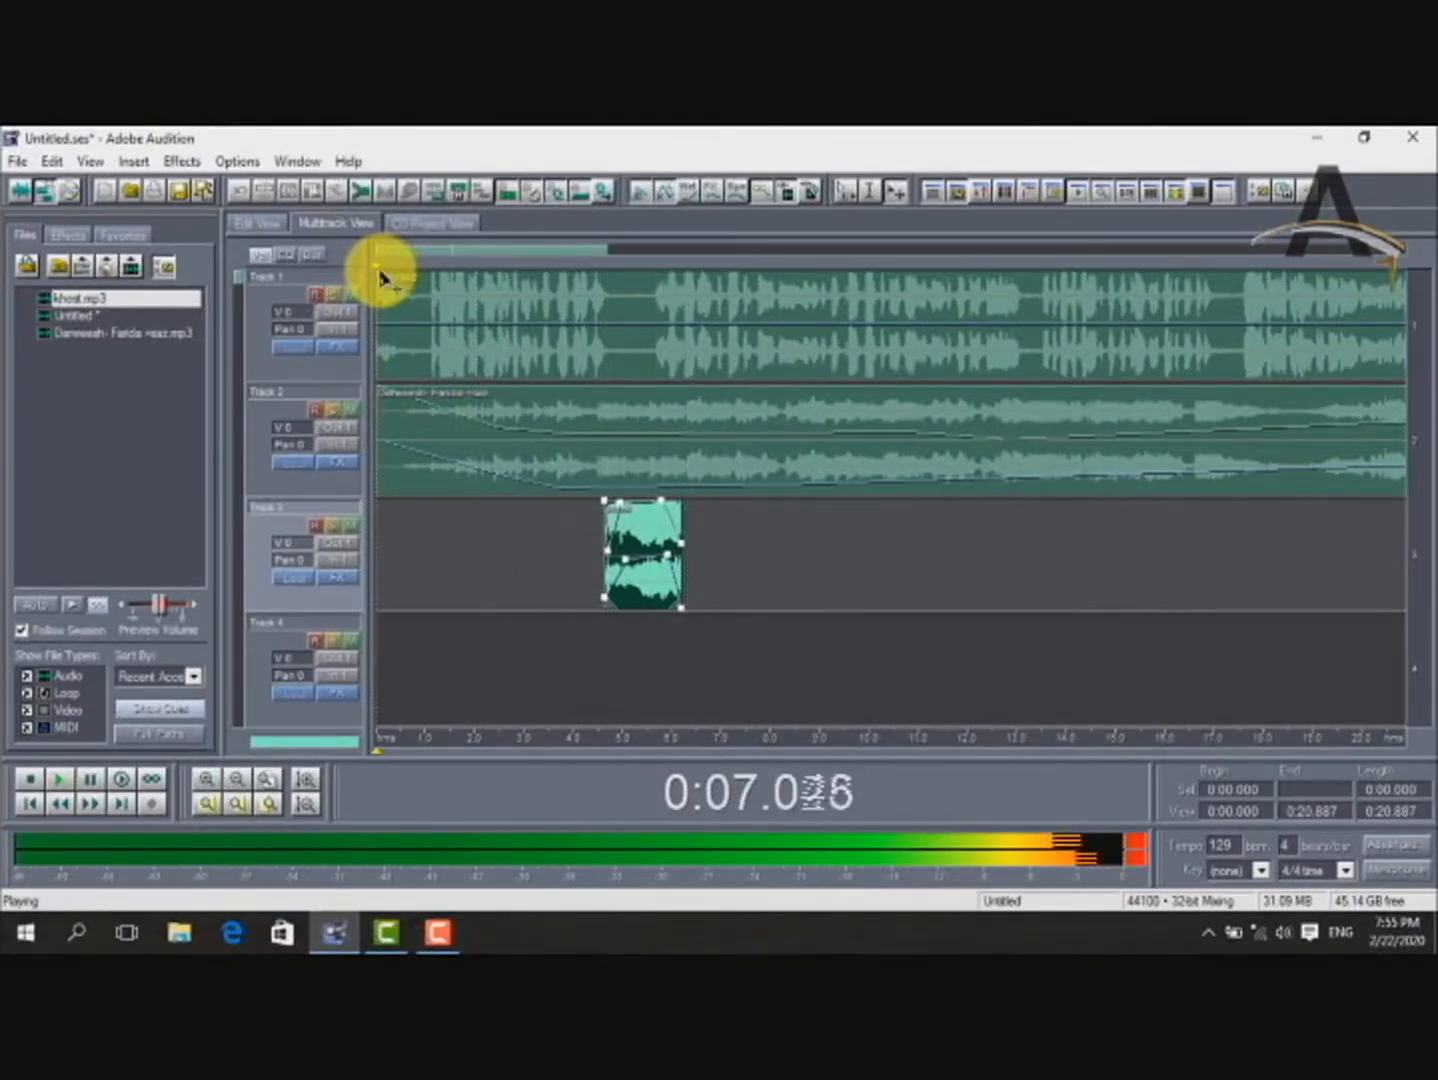
click(382, 278)
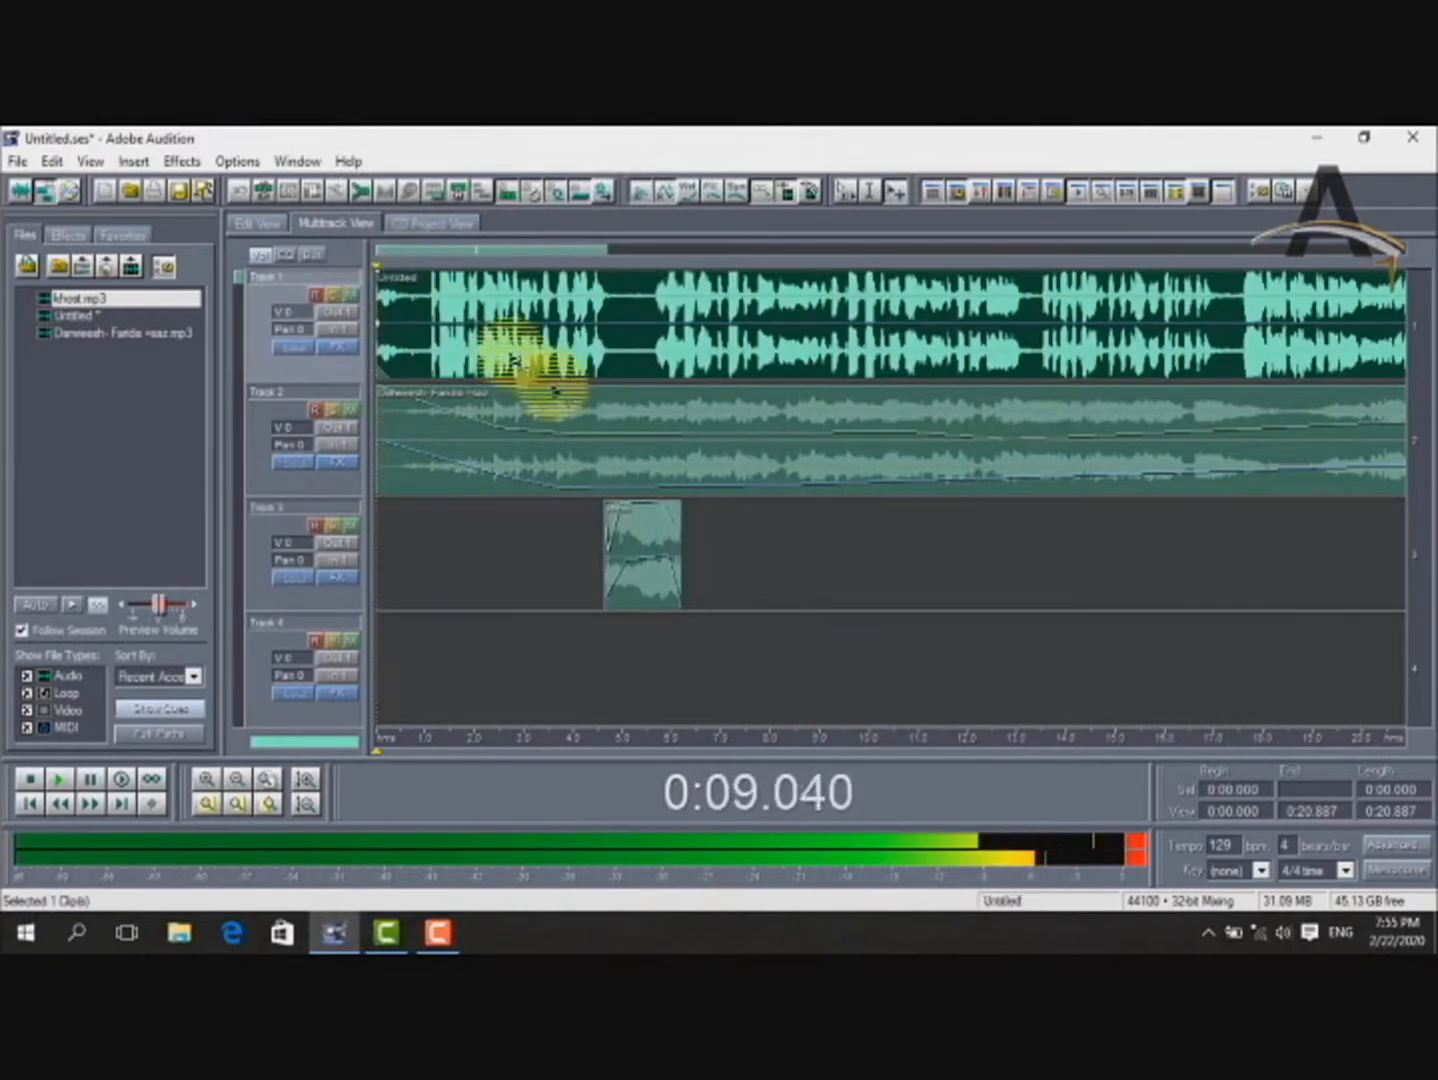
key(space)
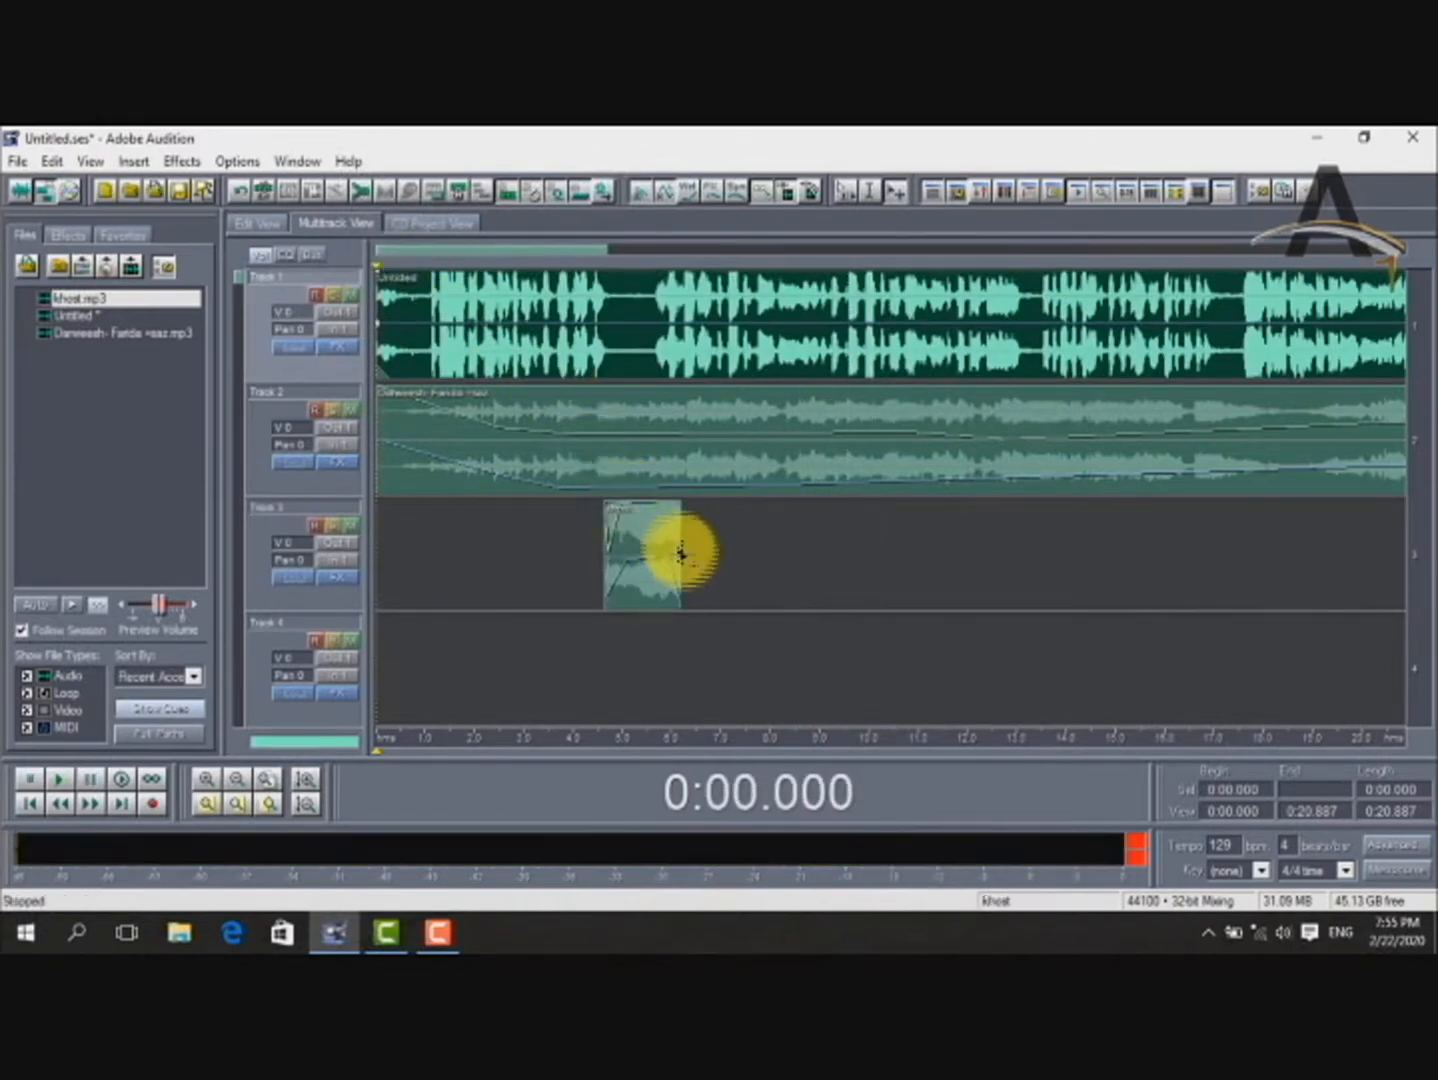
Extend the khost clip on track 3 to run from about 4.0 to 7.7 seconds.
click(665, 560)
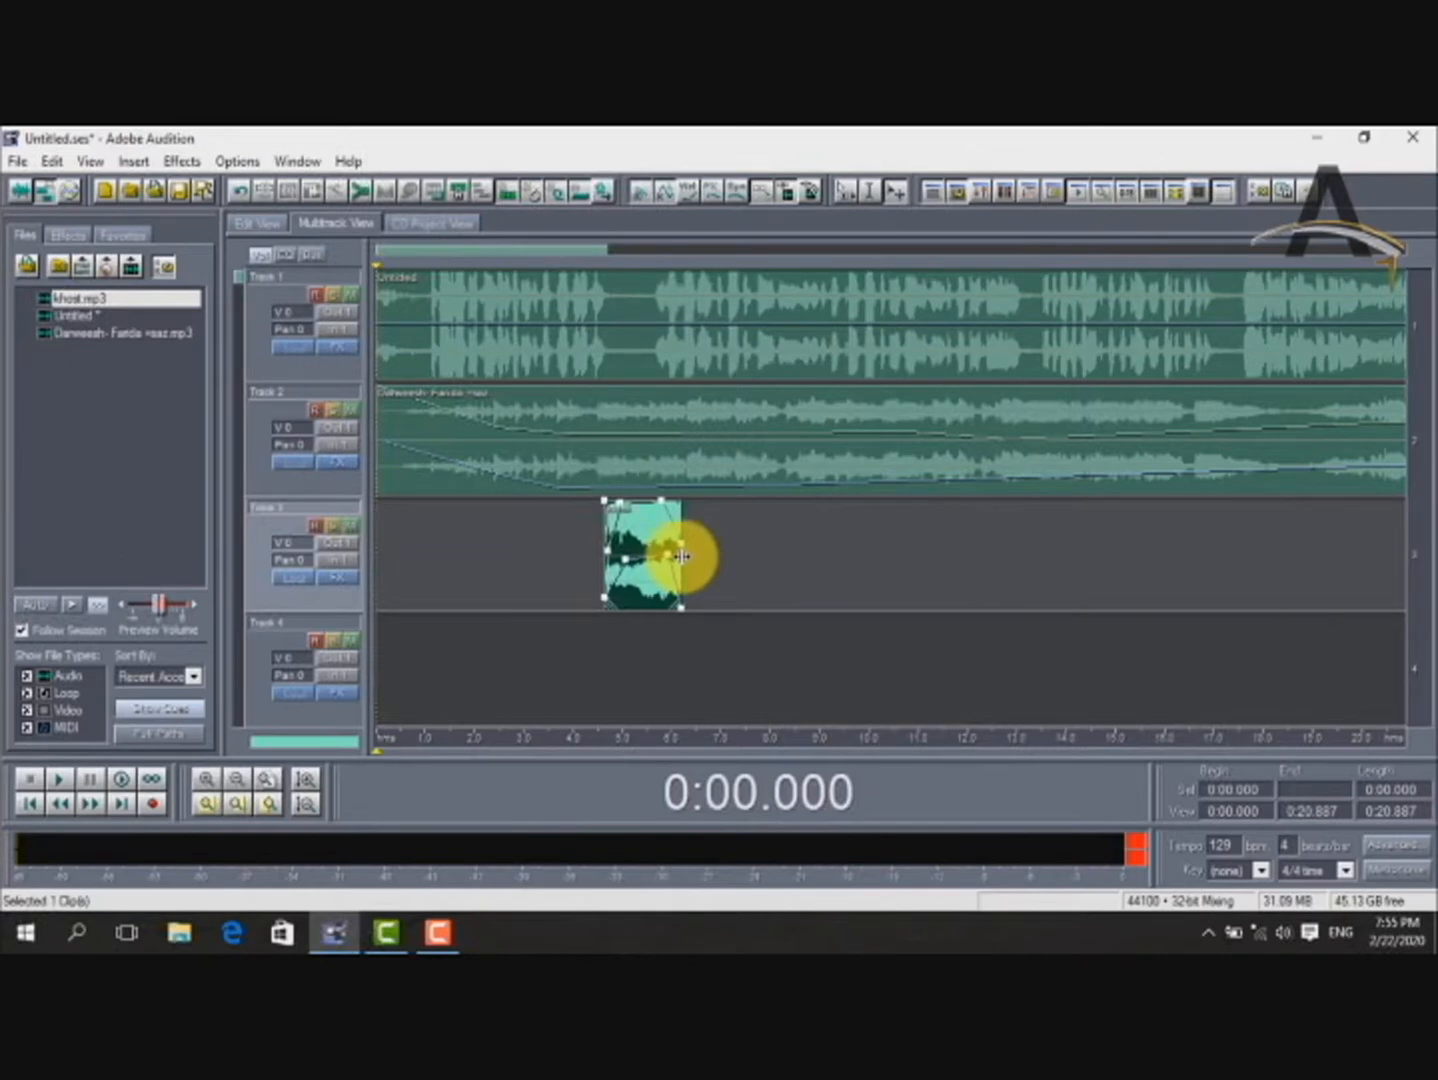
drag(682, 557, 757, 555)
drag(604, 528, 572, 522)
Listen to the session with the extended khost clip, stop playback, and stay in the multitrack view.
key(space)
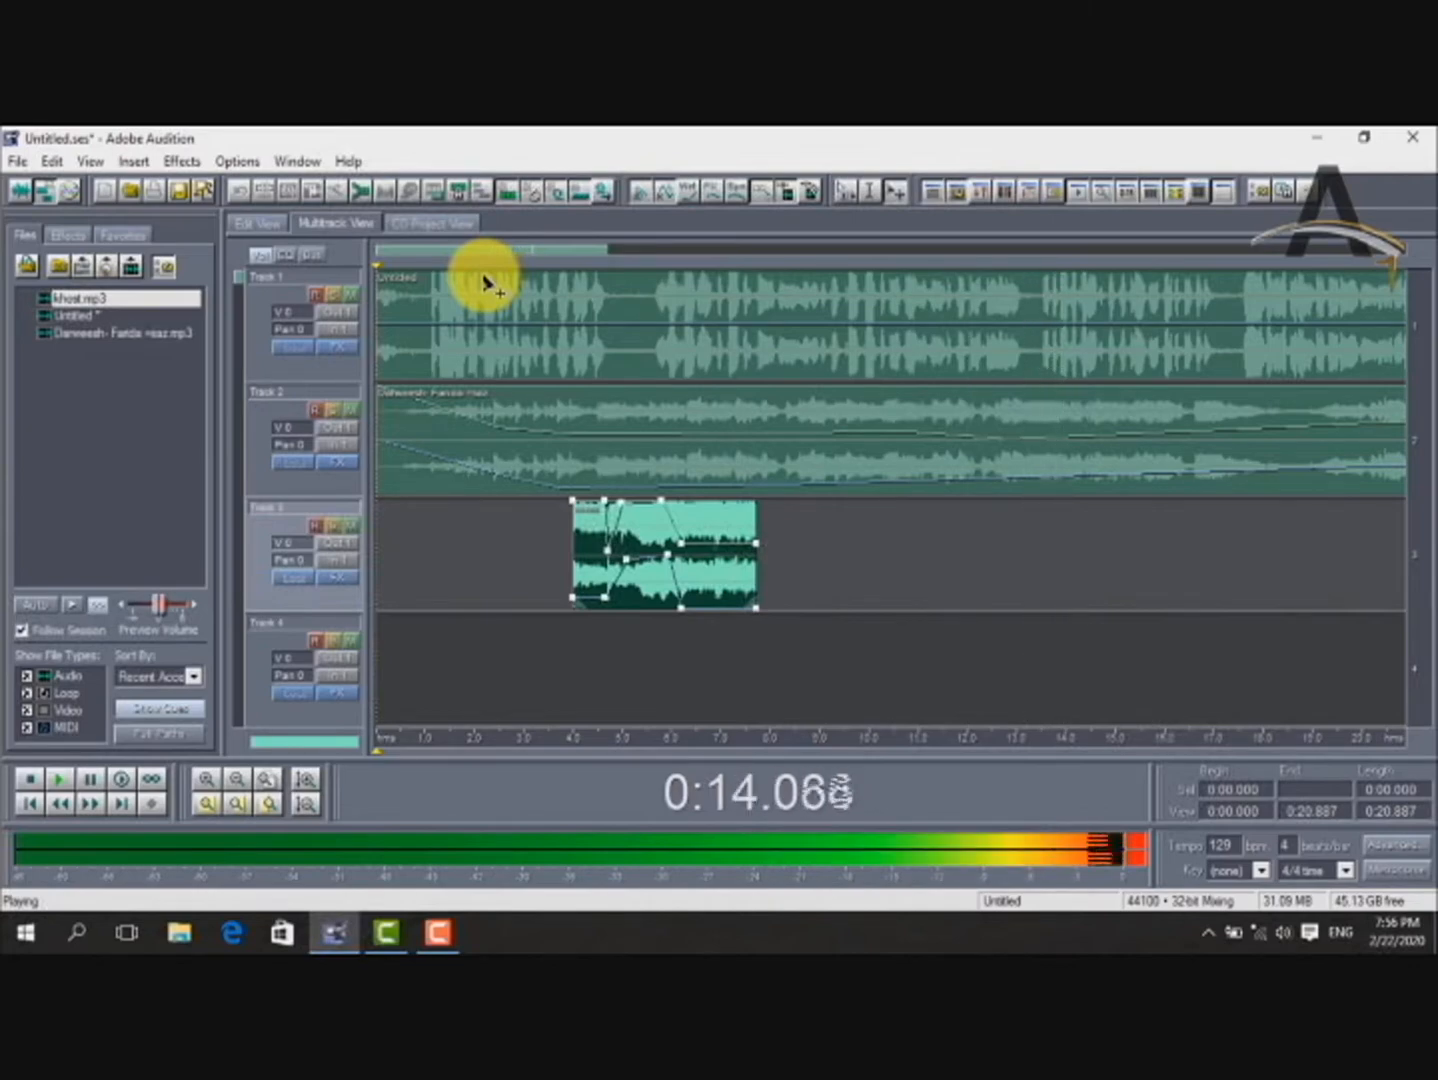
key(space)
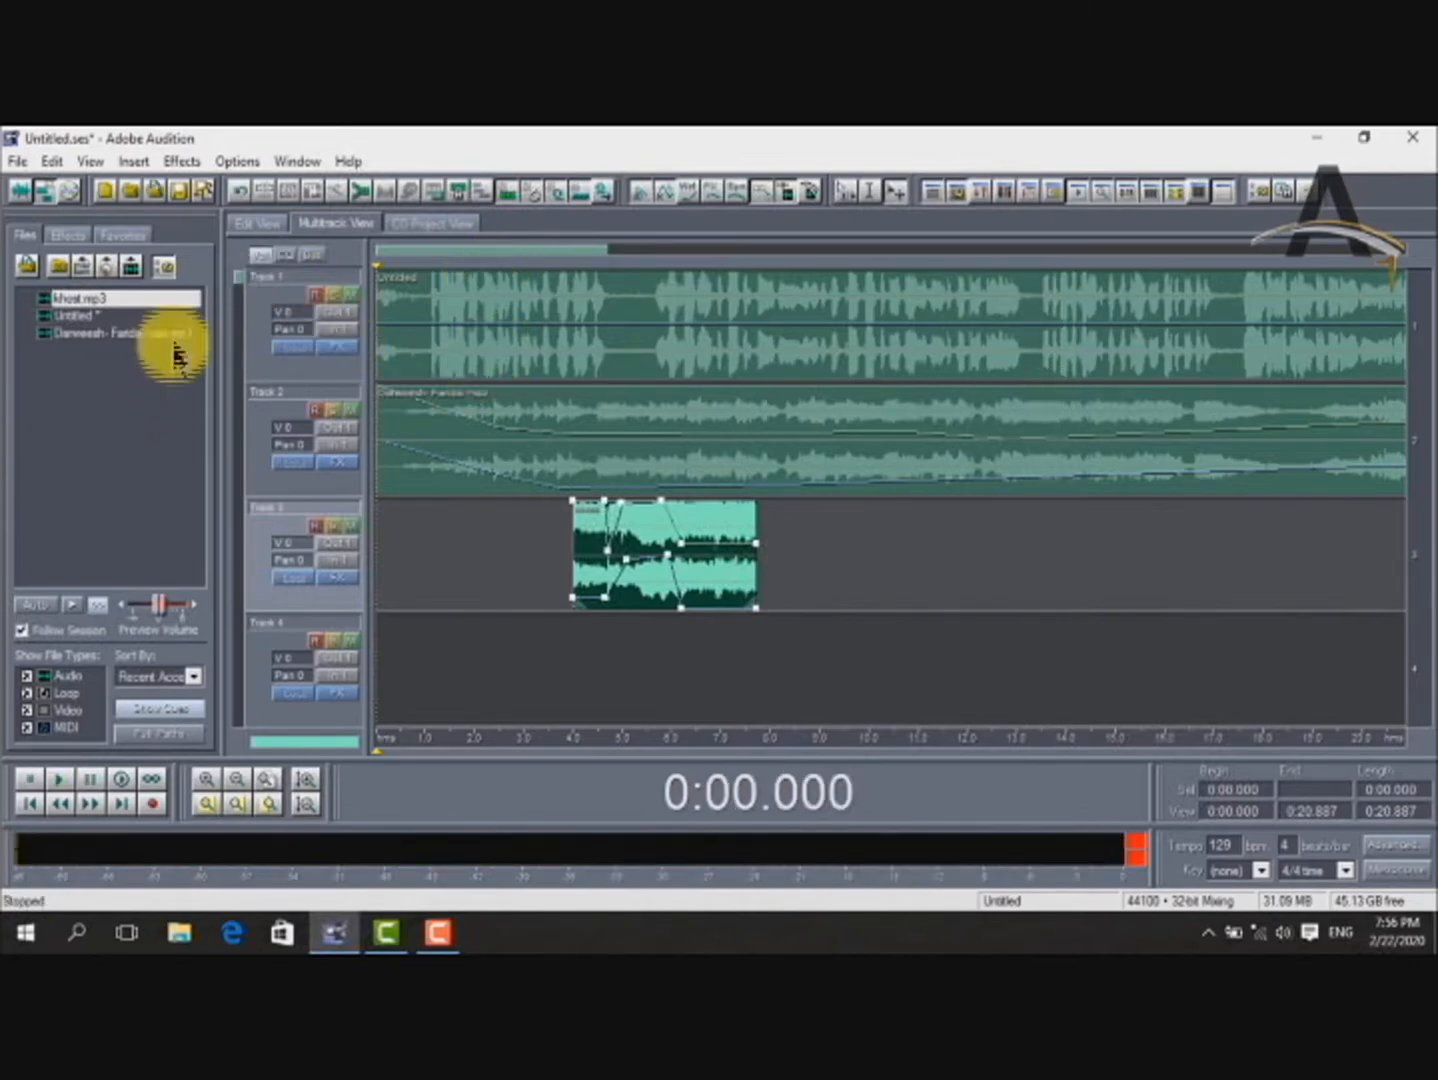
click(251, 222)
click(367, 214)
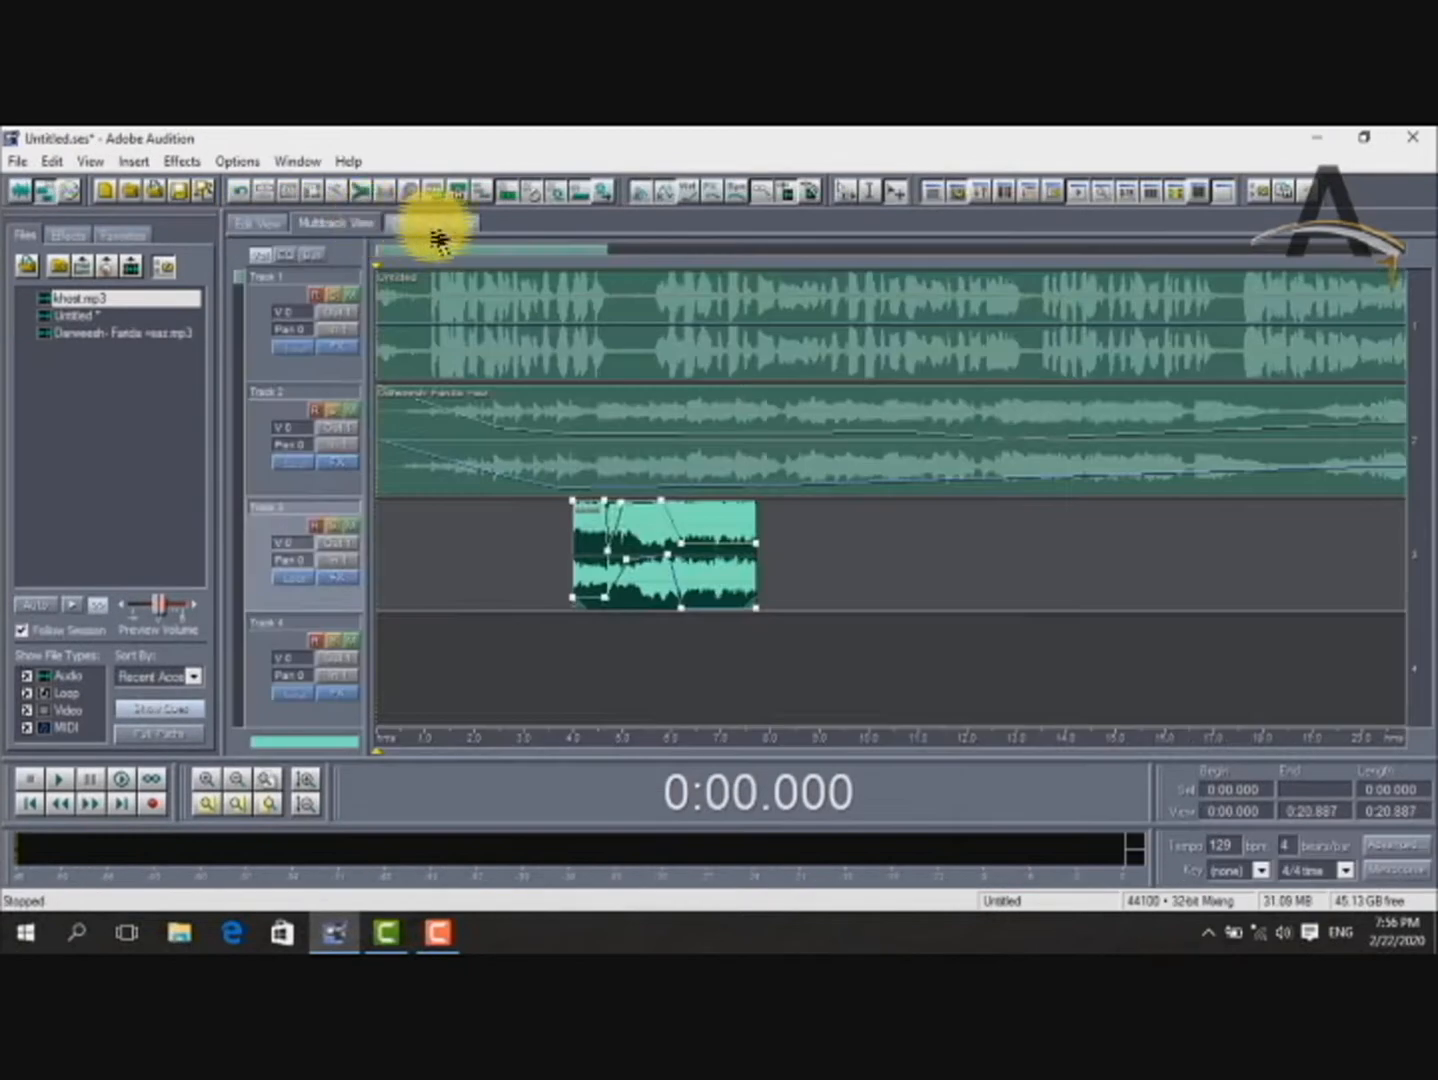
Shift the voice and music clips on tracks 1 and 2 about 2.4 seconds later, and move both back to the session start.
drag(415, 352, 531, 376)
drag(420, 452, 538, 443)
click(407, 301)
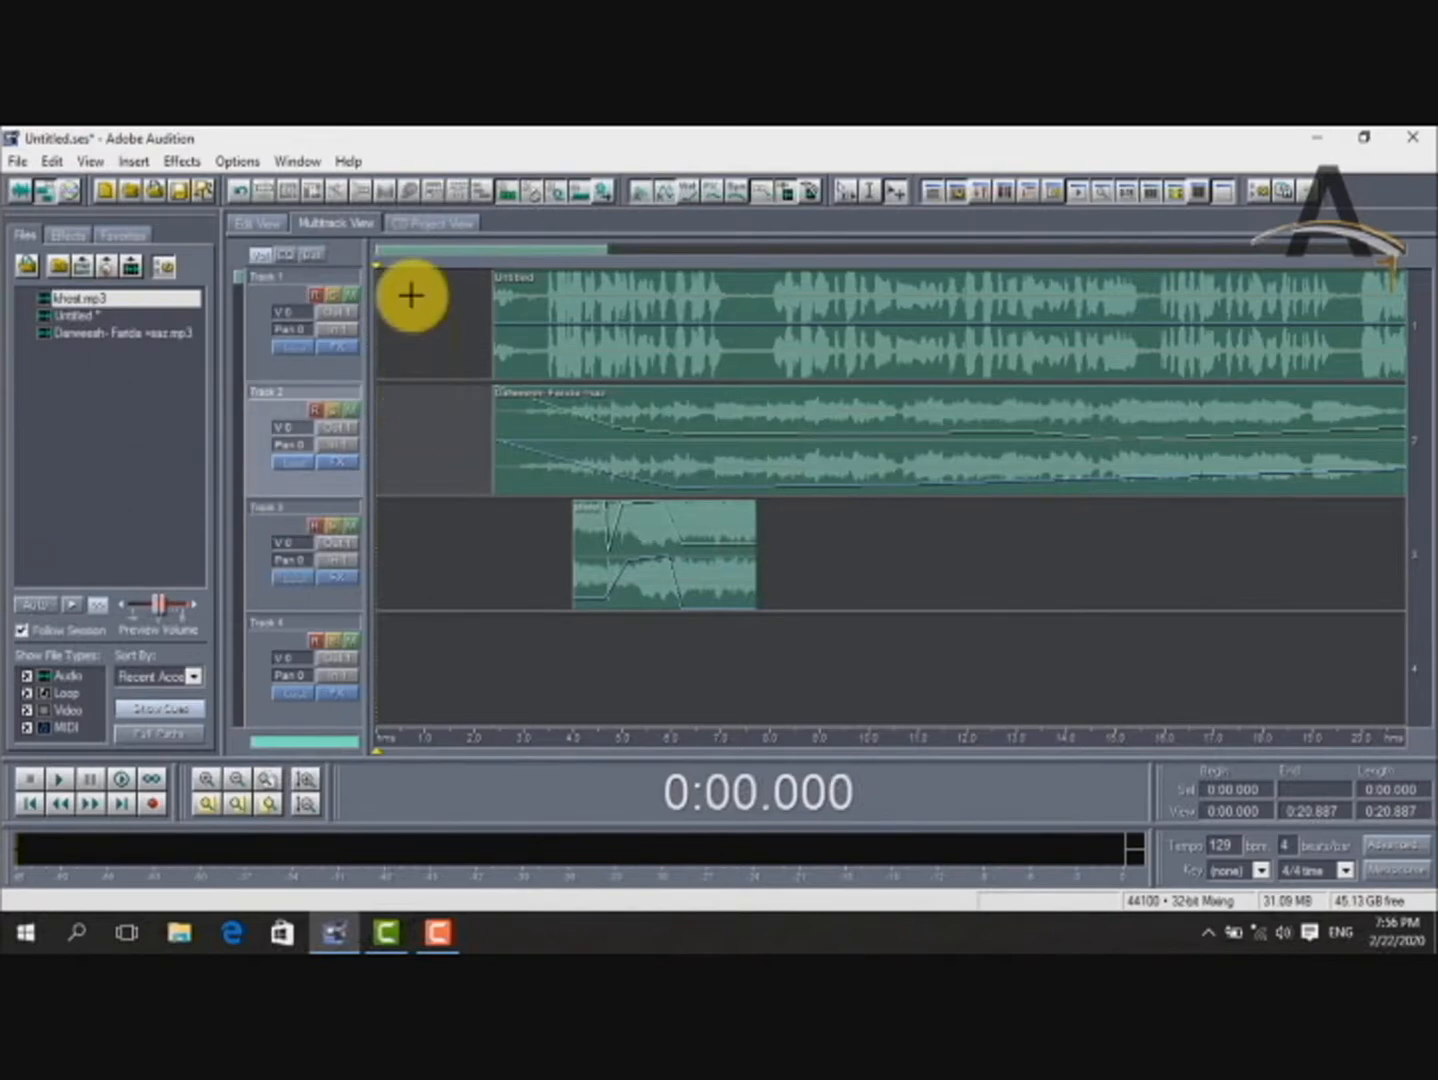
drag(546, 321, 424, 347)
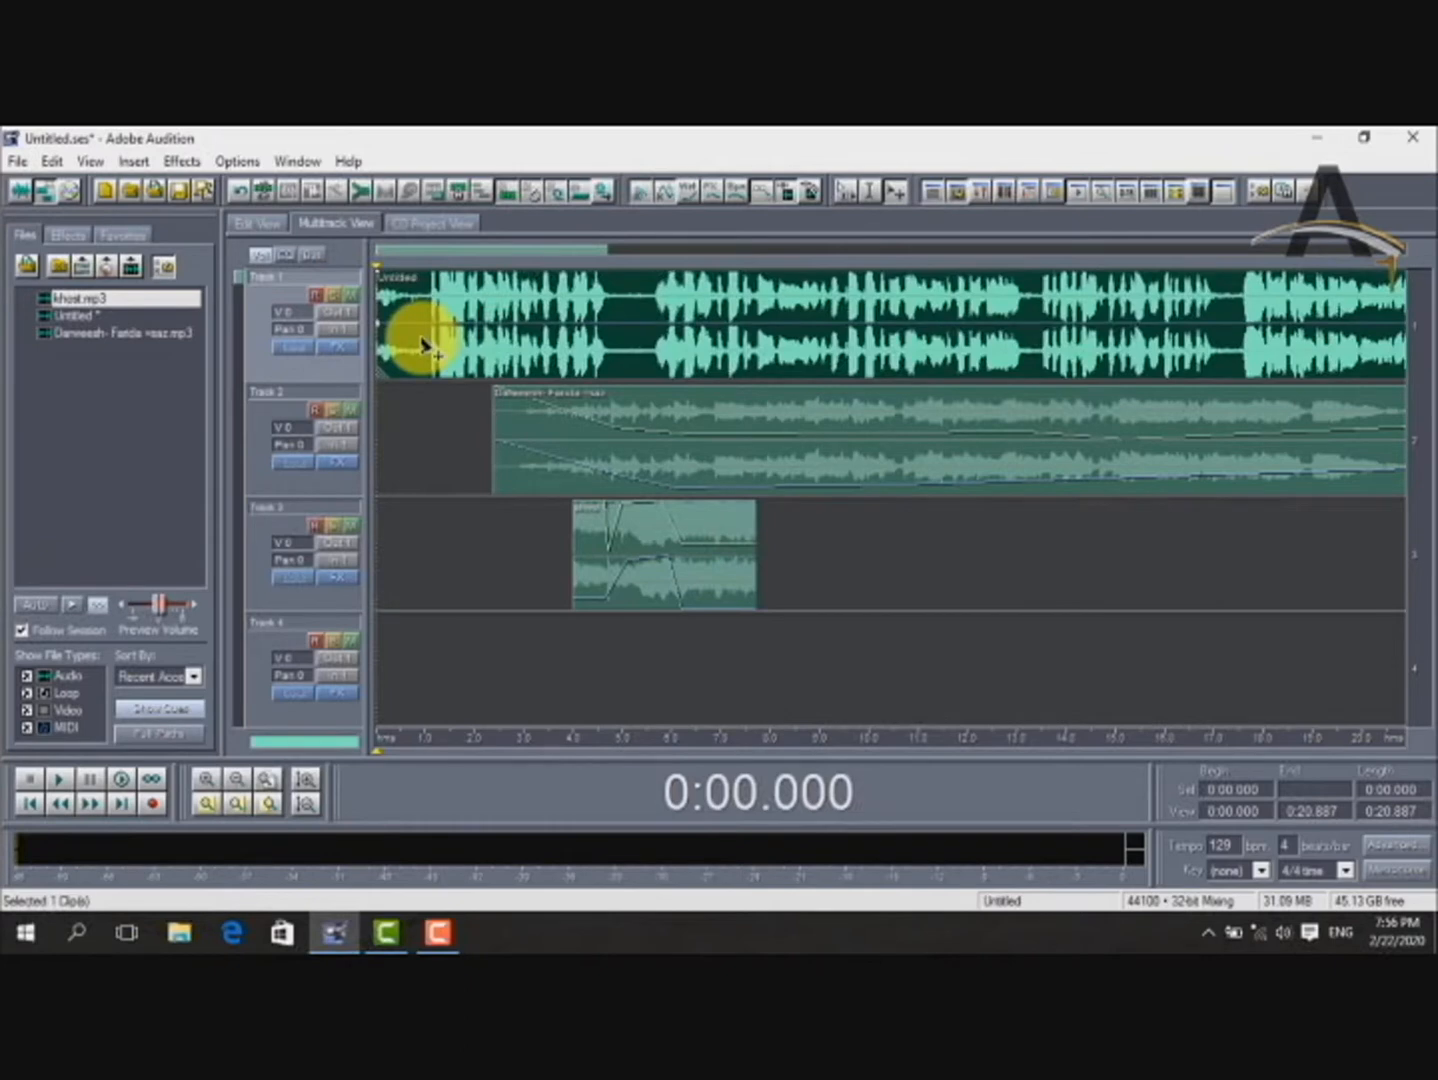
drag(552, 427, 432, 441)
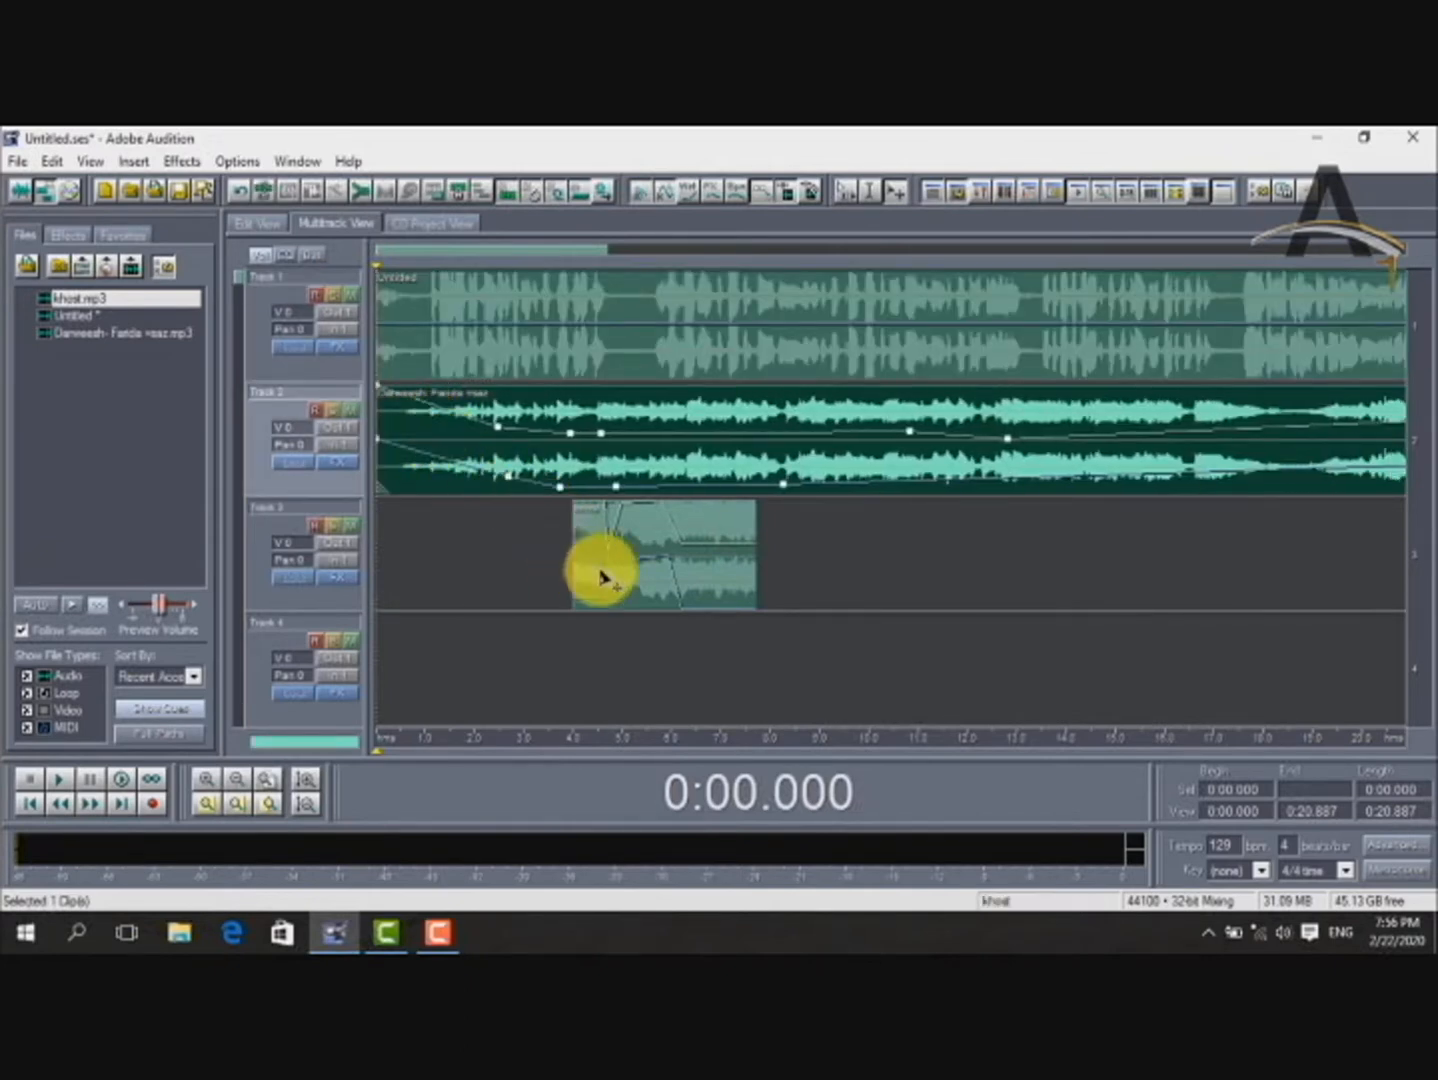
Select the khost clip, place the playback cursor at 0:04.292, play the mix from there, and stop playback.
drag(603, 514, 630, 542)
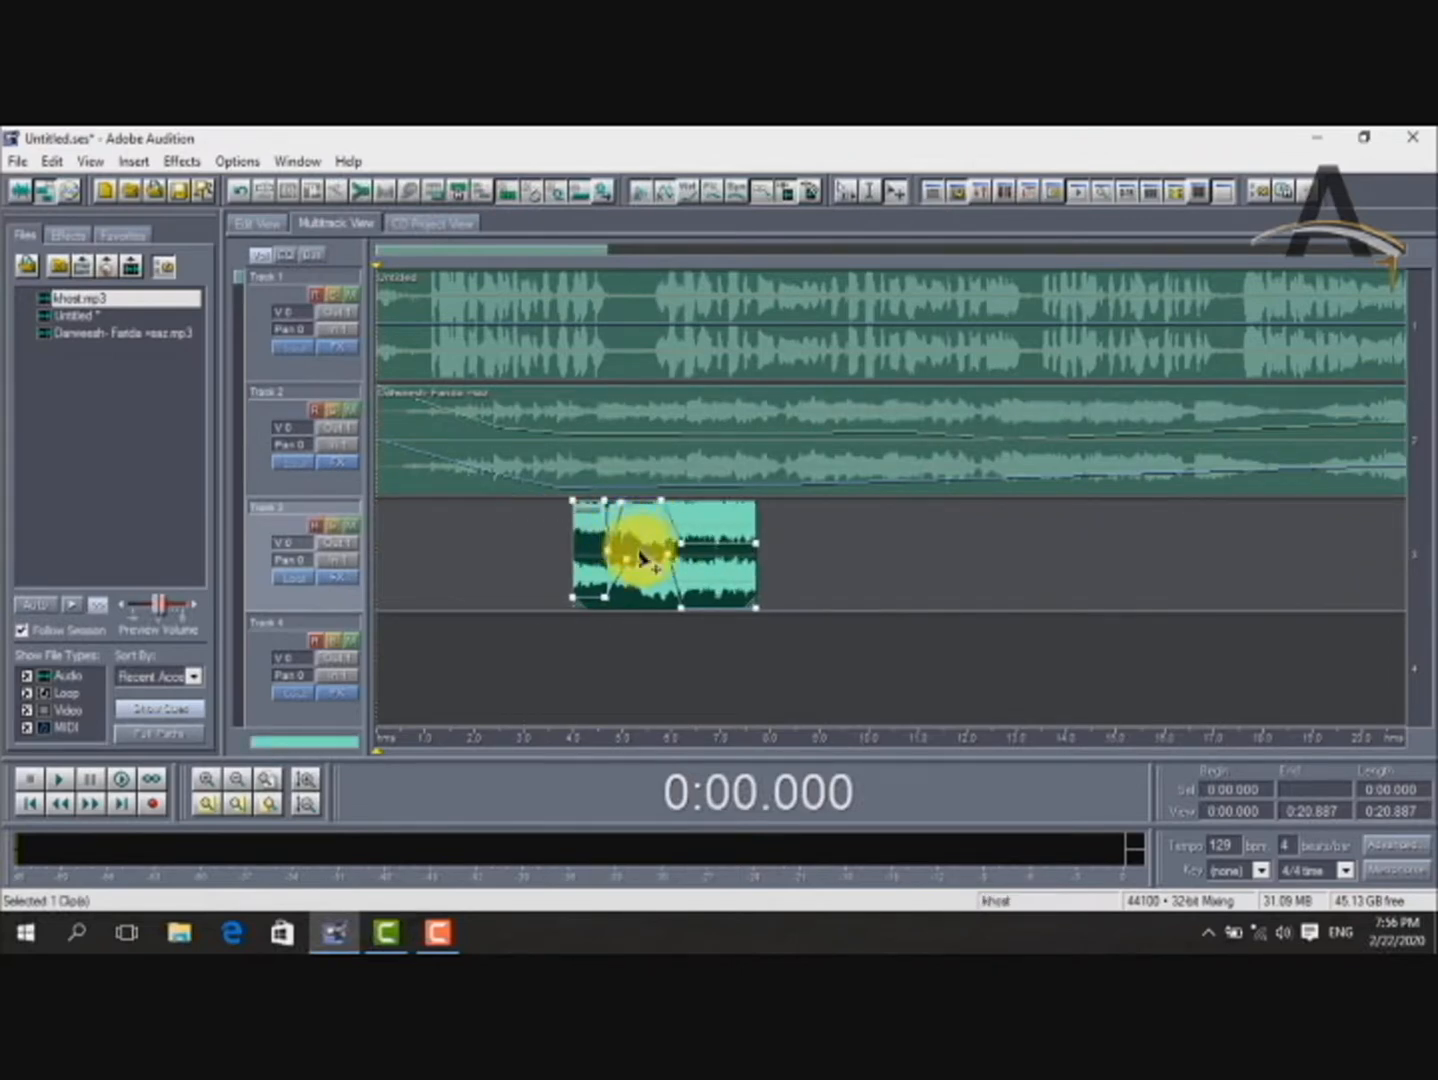
drag(377, 271, 593, 315)
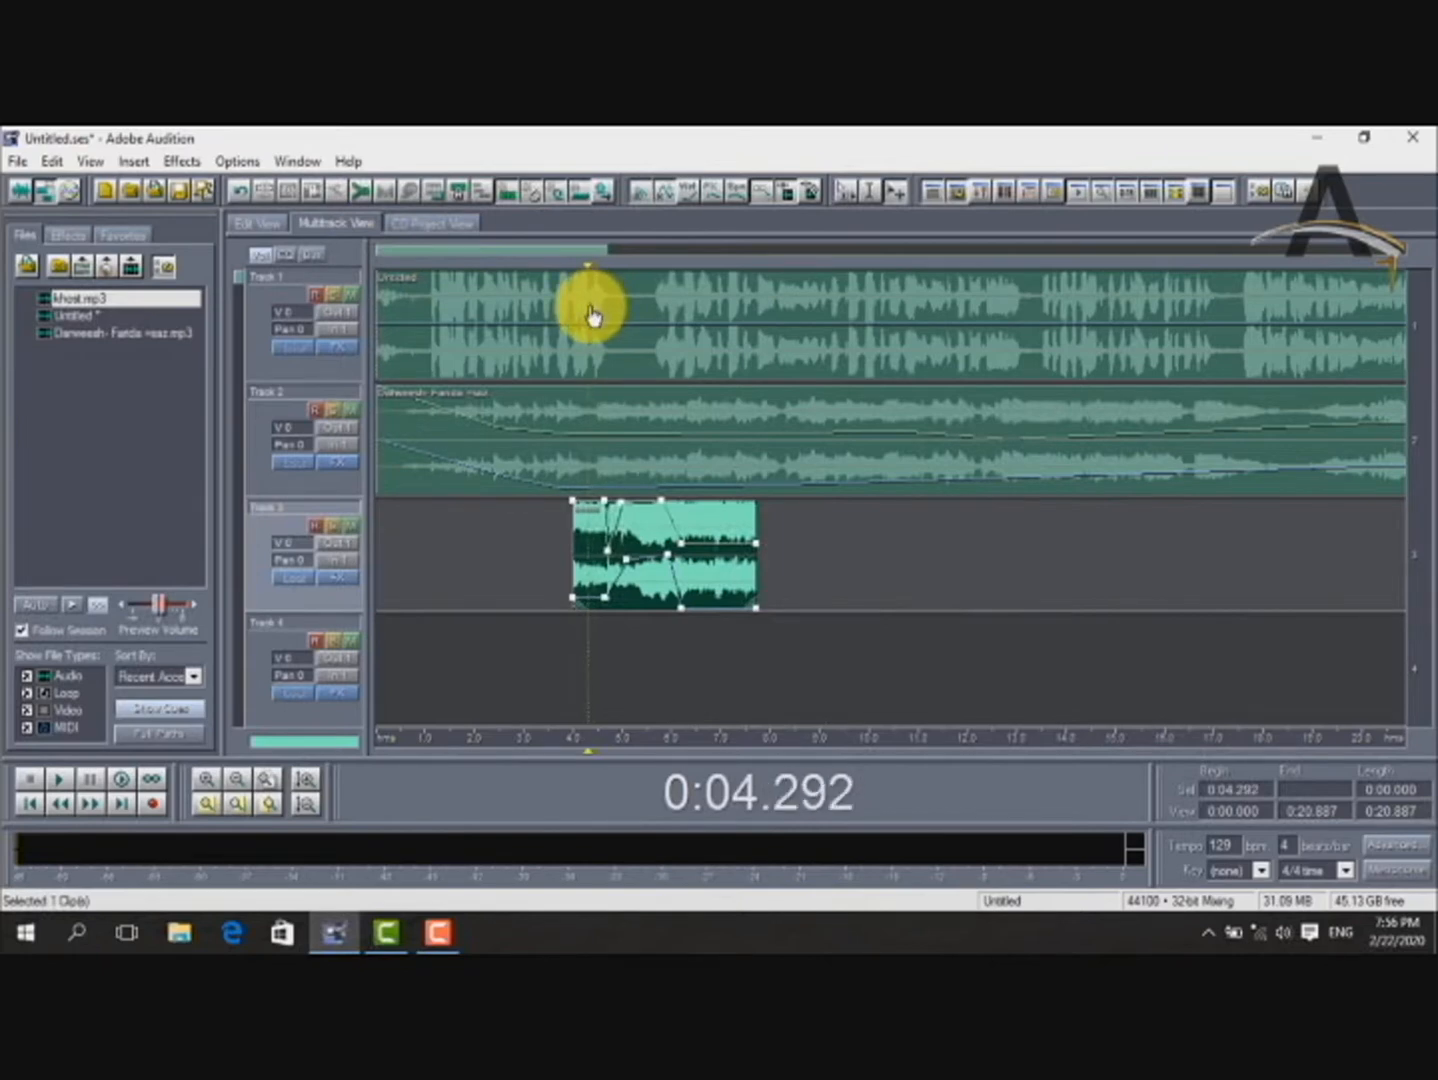
key(space)
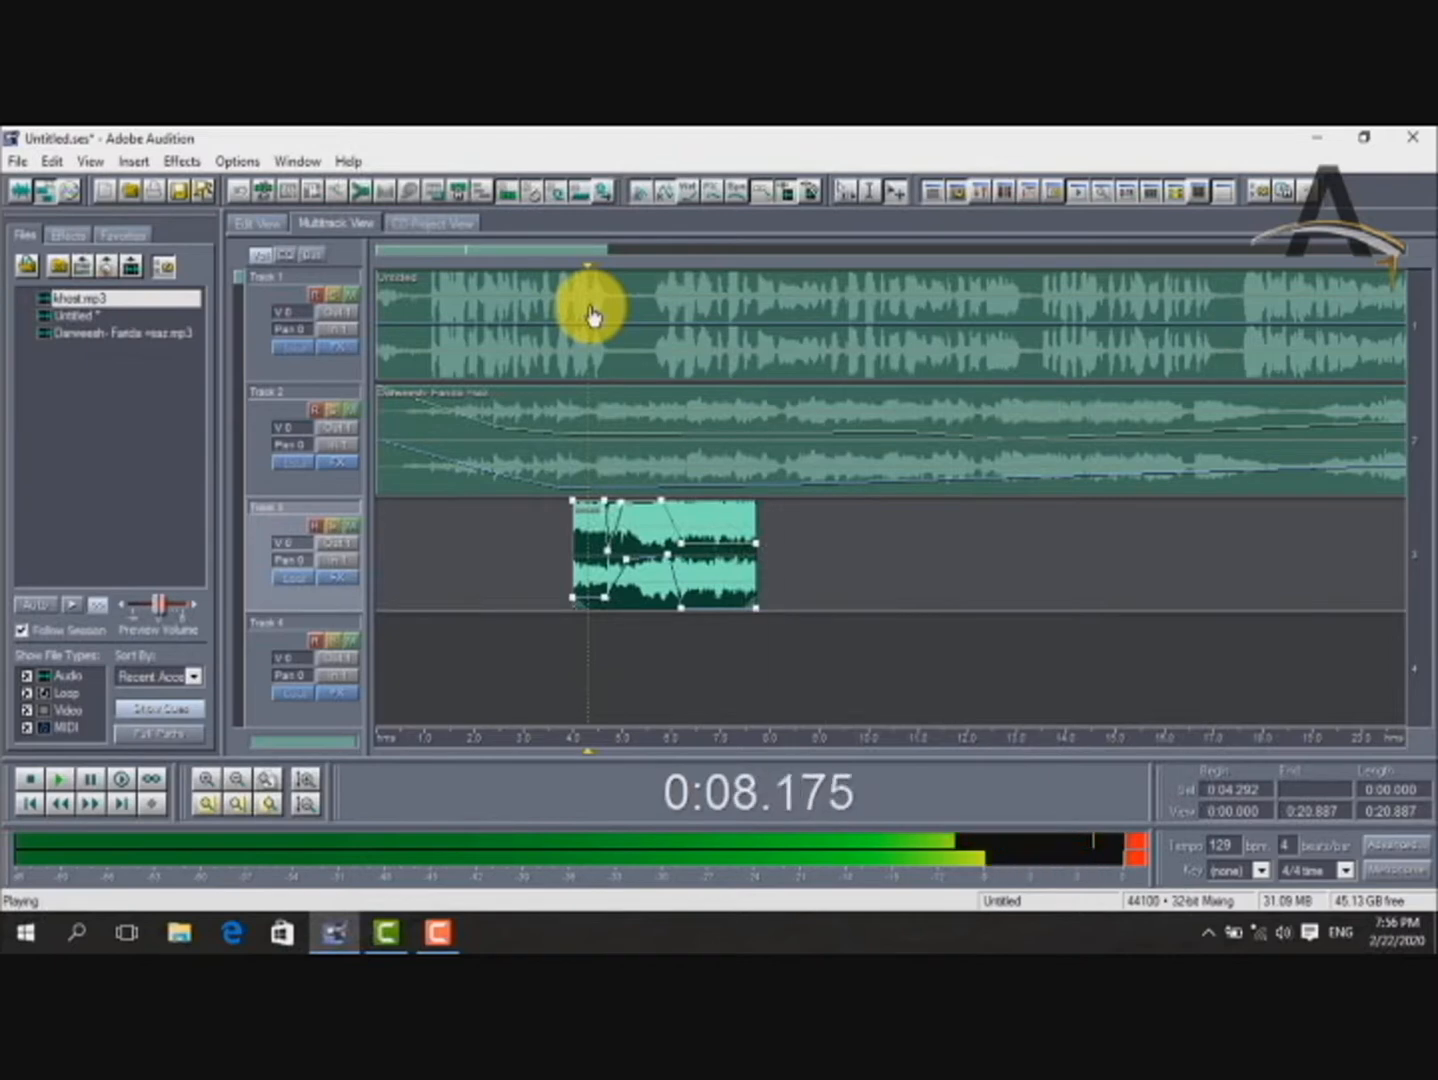
key(space)
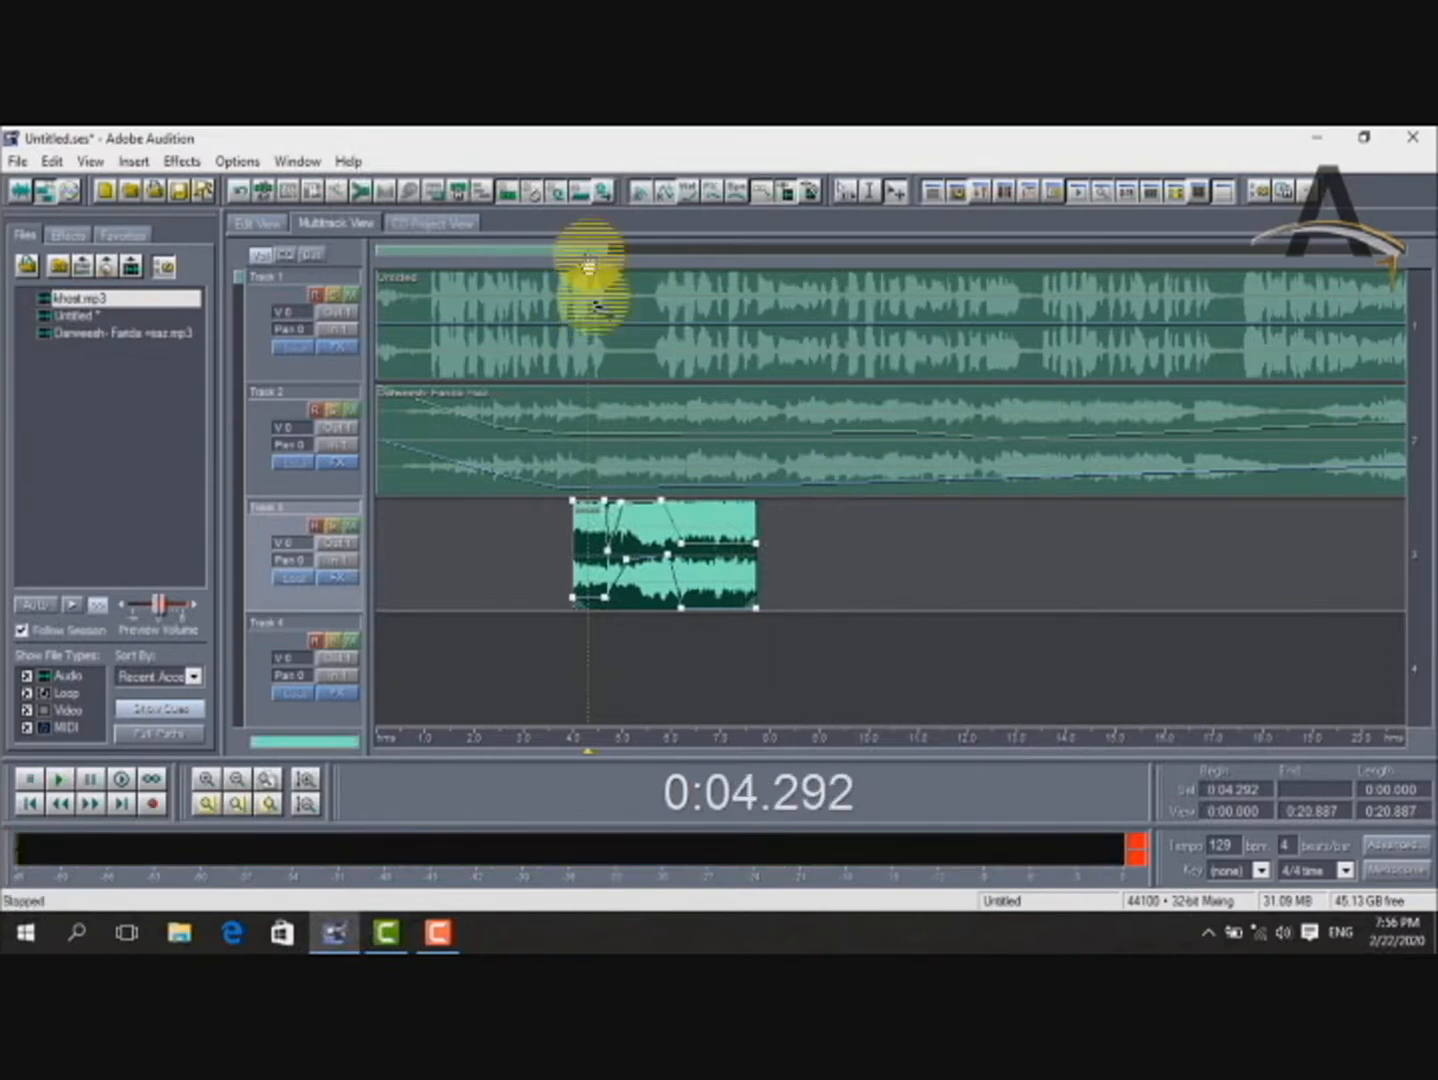